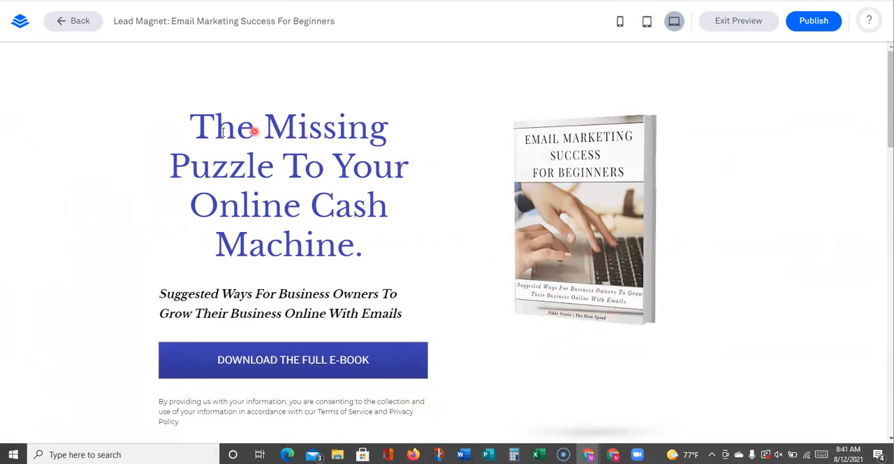
Review the landing page preview from the headline and subtitle through the consent text and chapter preview to the footer
{"action": "left_click_drag", "start_coordinate": [196, 124], "coordinate": [385, 245]}
{"action": "left_click_drag", "start_coordinate": [160, 294], "coordinate": [405, 318]}
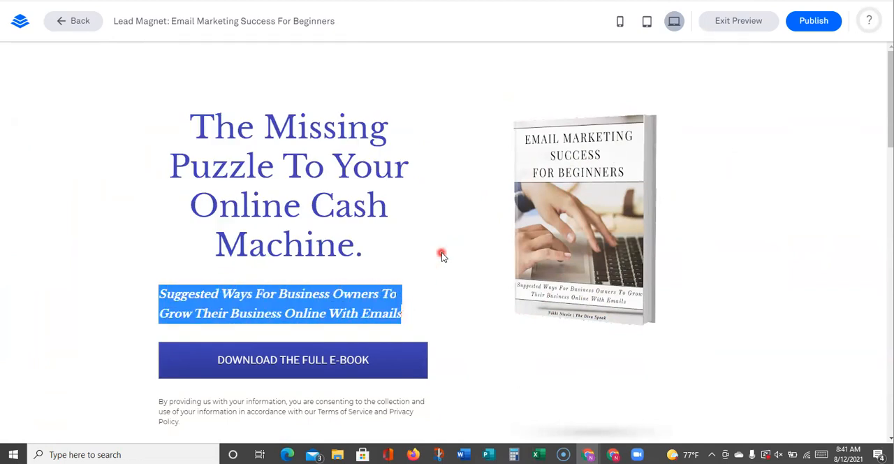
{"action": "scroll", "coordinate": [442, 255], "scroll_direction": "down", "scroll_amount": 3}
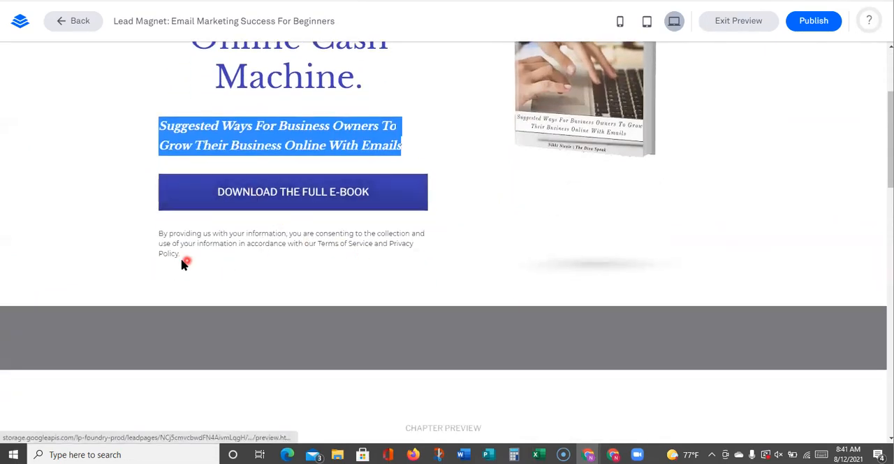
{"action": "left_click_drag", "start_coordinate": [188, 260], "coordinate": [157, 240]}
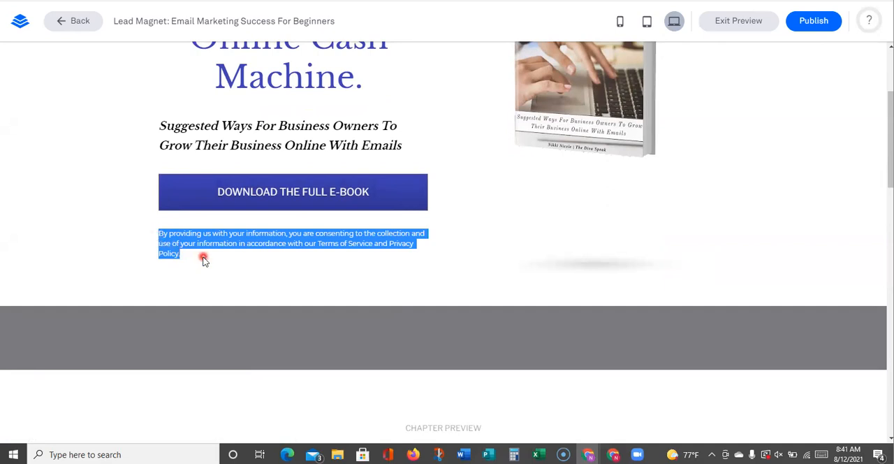
{"action": "left_click", "coordinate": [296, 259]}
{"action": "scroll", "coordinate": [611, 223], "scroll_direction": "down", "scroll_amount": 10}
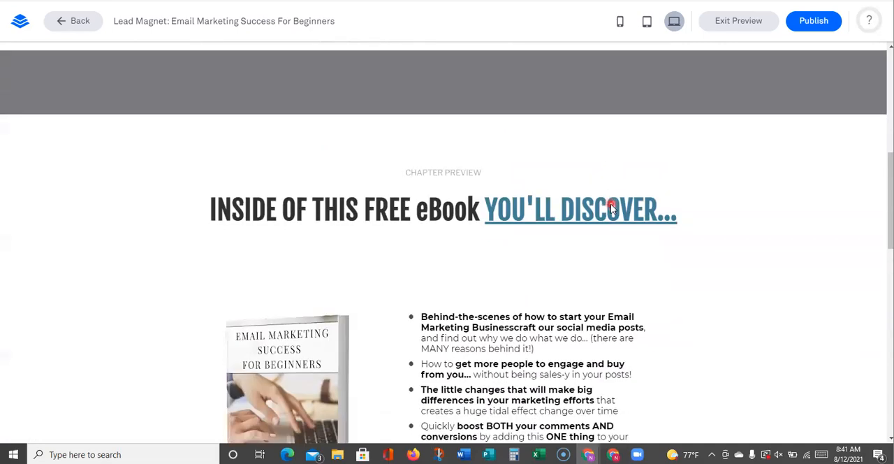
{"action": "scroll", "coordinate": [544, 305], "scroll_direction": "down", "scroll_amount": 10}
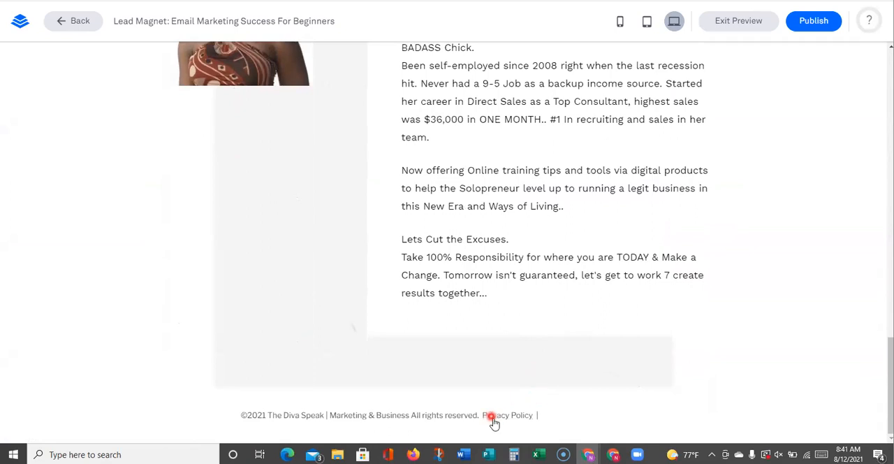
Open the footer's Privacy Policy link in a new browser tab and compare that tab with the preview
{"action": "right_click", "coordinate": [502, 417]}
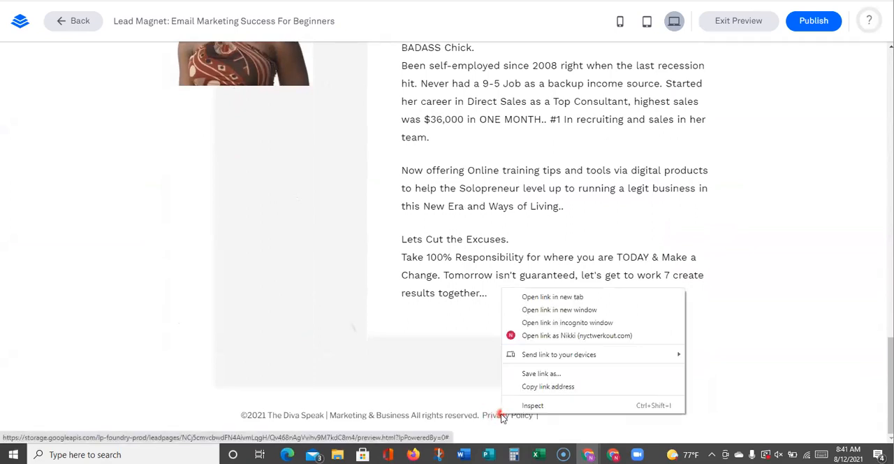
{"action": "left_click", "coordinate": [542, 296]}
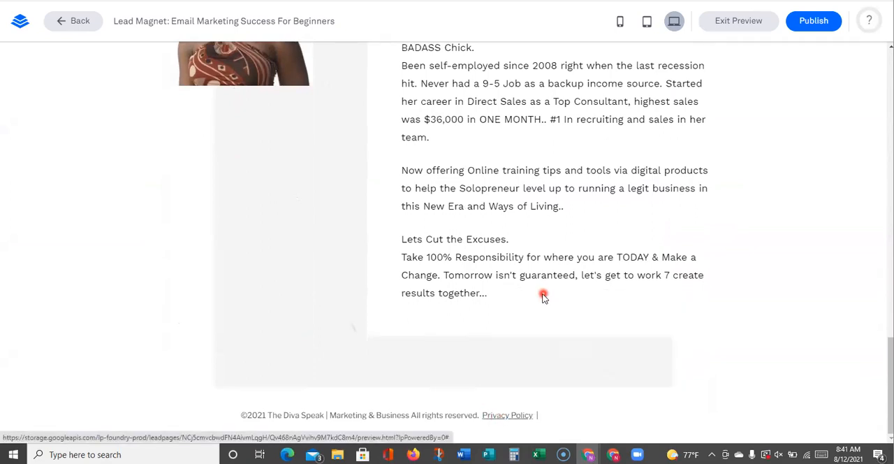
{"action": "left_click", "coordinate": [504, 418]}
{"action": "key", "text": "ctrl+Tab"}
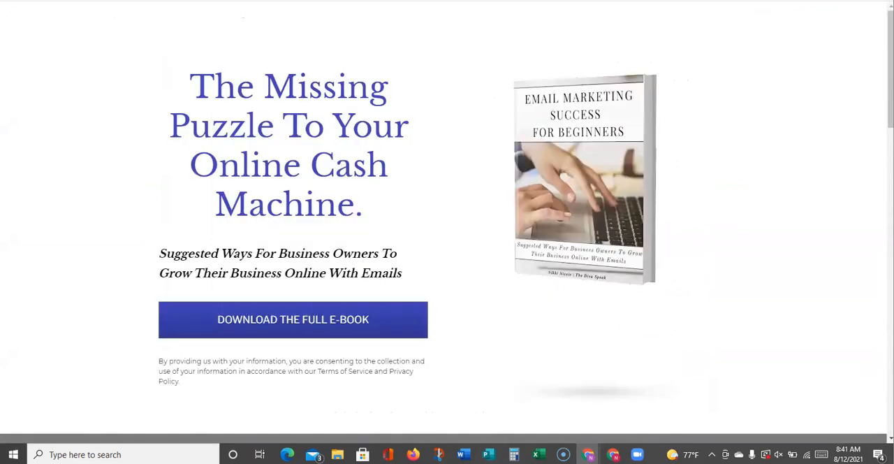
{"action": "key", "text": "ctrl+shift+Tab"}
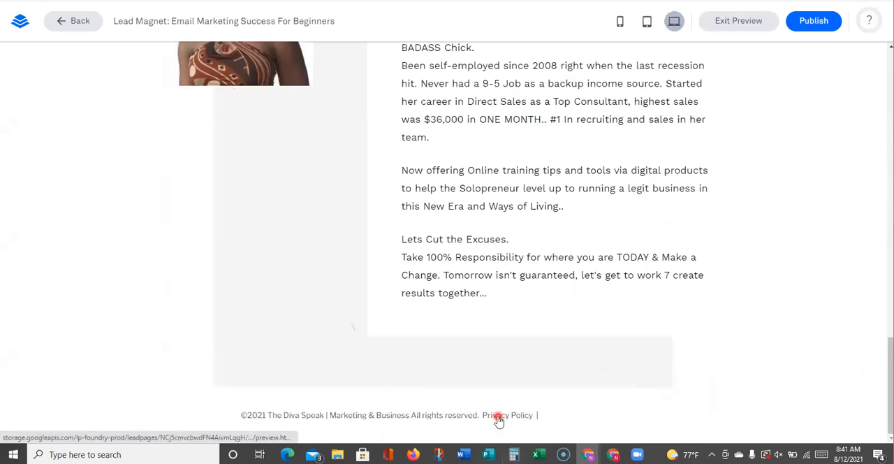
{"action": "key", "text": "ctrl+Tab"}
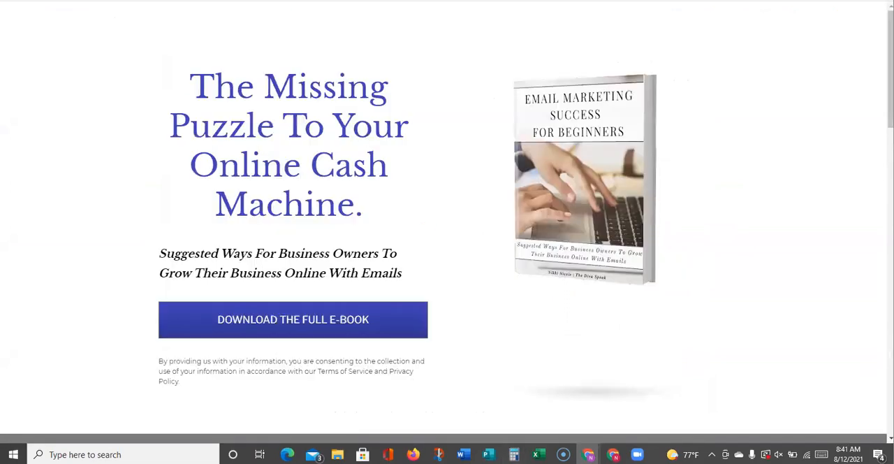
{"action": "key", "text": "ctrl+shift+Tab"}
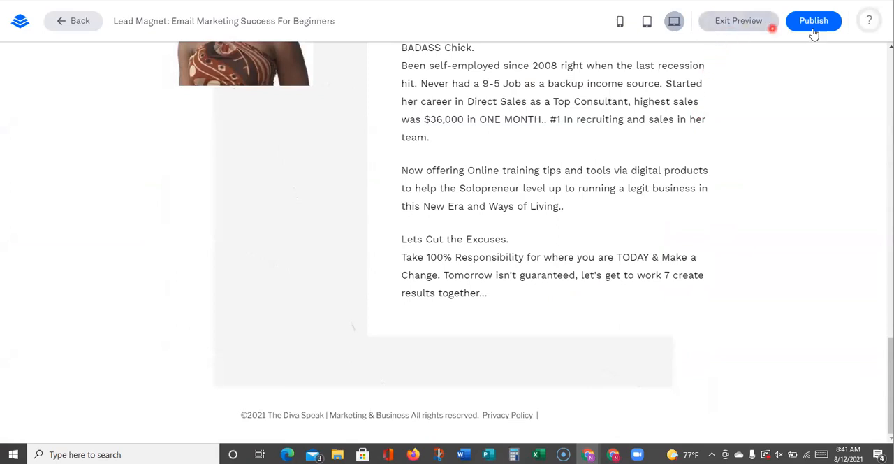
{"action": "key", "text": "ctrl+Tab"}
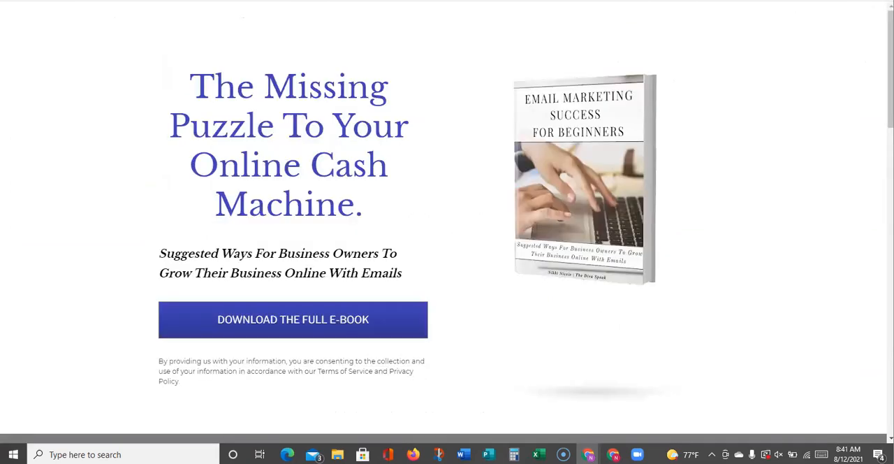
Check the chapter preview section in the new tab and test its "Download the full e-book here" link
{"action": "scroll", "coordinate": [349, 237], "scroll_direction": "down", "scroll_amount": 5}
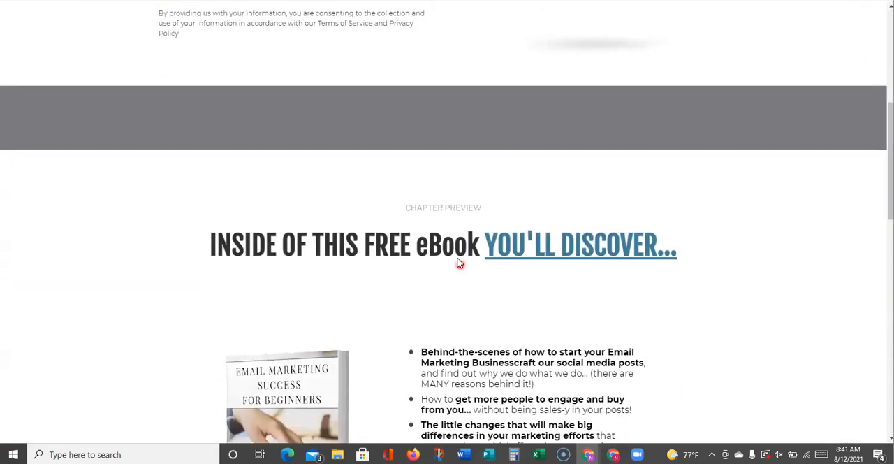
{"action": "scroll", "coordinate": [459, 263], "scroll_direction": "down", "scroll_amount": 1}
{"action": "scroll", "coordinate": [419, 234], "scroll_direction": "down", "scroll_amount": 2}
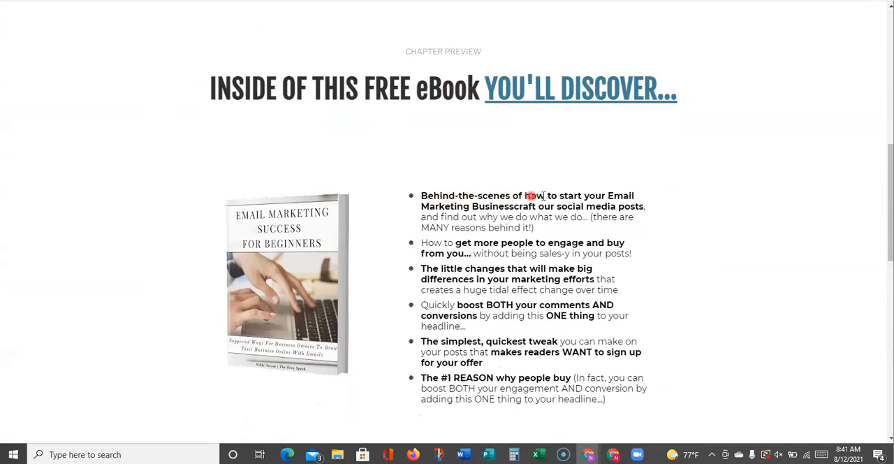
{"action": "scroll", "coordinate": [610, 196], "scroll_direction": "down", "scroll_amount": 3}
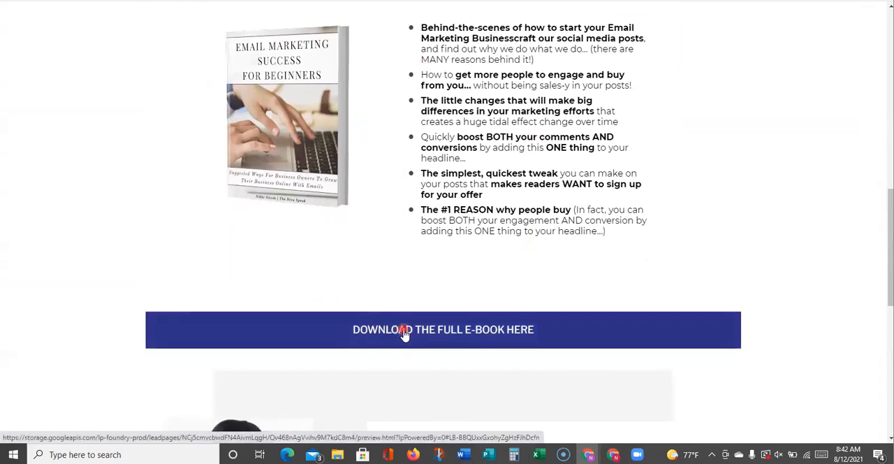
{"action": "left_click", "coordinate": [406, 334]}
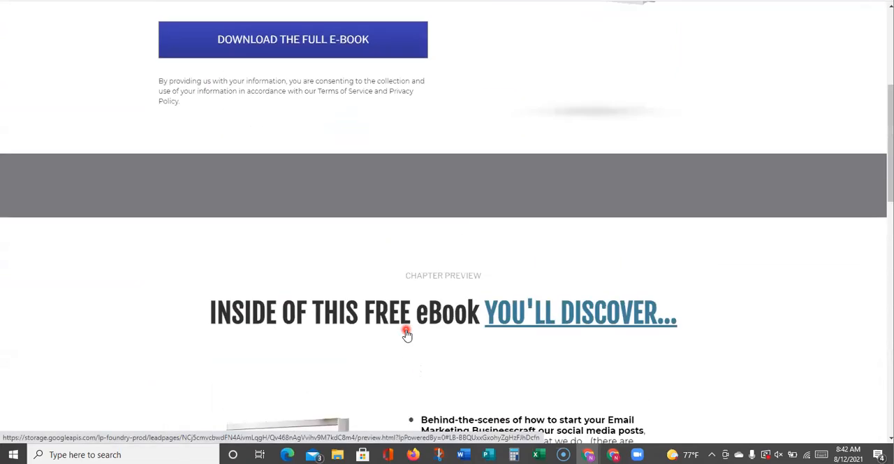
Look over the author bio, the e-book bullet list and the hero section of the page
{"action": "scroll", "coordinate": [417, 304], "scroll_direction": "down", "scroll_amount": 10}
{"action": "scroll", "coordinate": [403, 291], "scroll_direction": "down", "scroll_amount": 7}
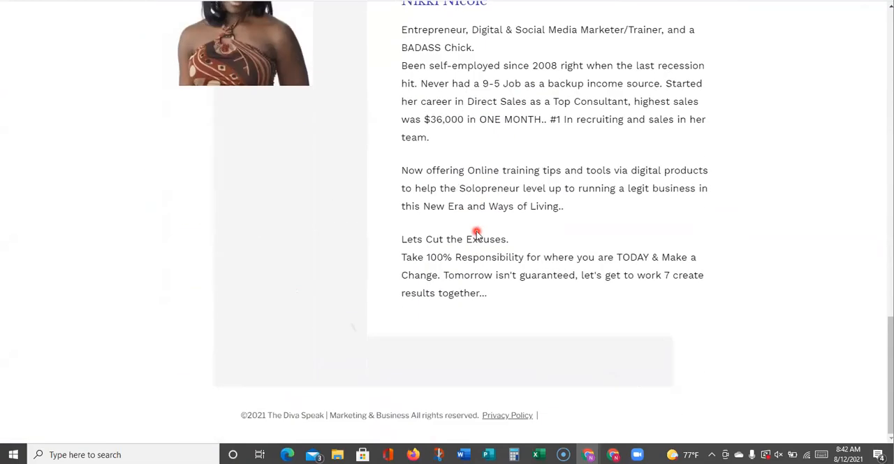
{"action": "scroll", "coordinate": [477, 234], "scroll_direction": "up", "scroll_amount": 8}
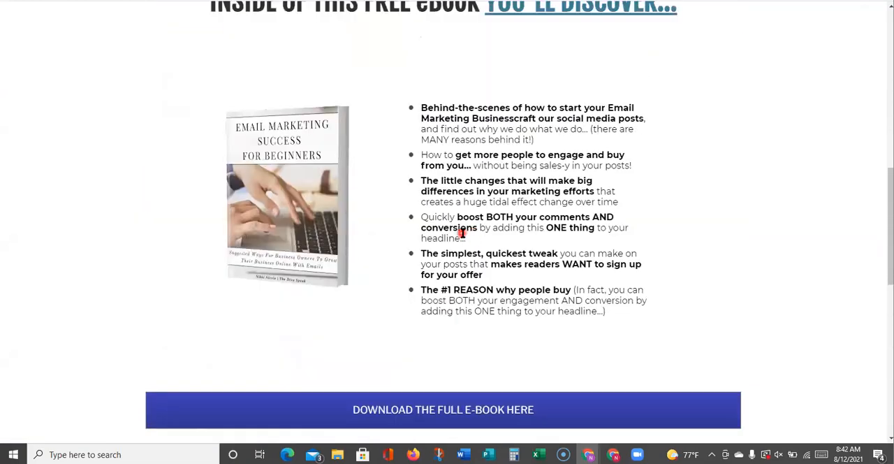
{"action": "scroll", "coordinate": [462, 232], "scroll_direction": "up", "scroll_amount": 6}
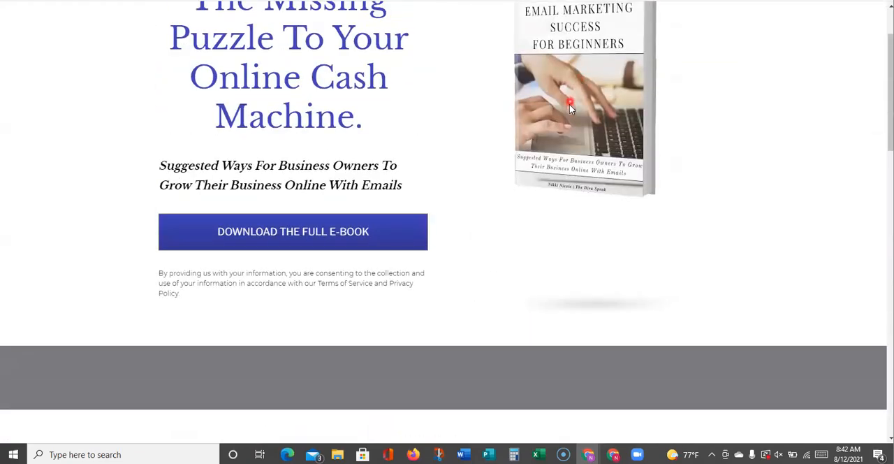
{"action": "scroll", "coordinate": [569, 104], "scroll_direction": "up", "scroll_amount": 2}
{"action": "scroll", "coordinate": [563, 115], "scroll_direction": "down", "scroll_amount": 6}
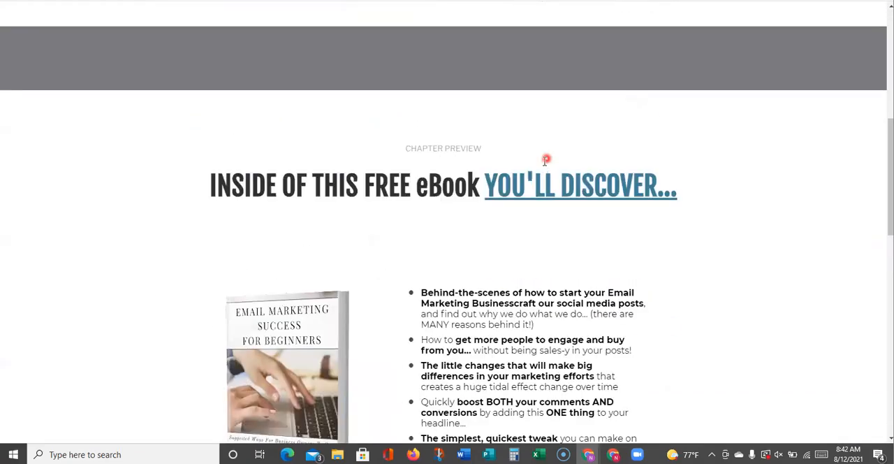
{"action": "scroll", "coordinate": [538, 174], "scroll_direction": "down", "scroll_amount": 2}
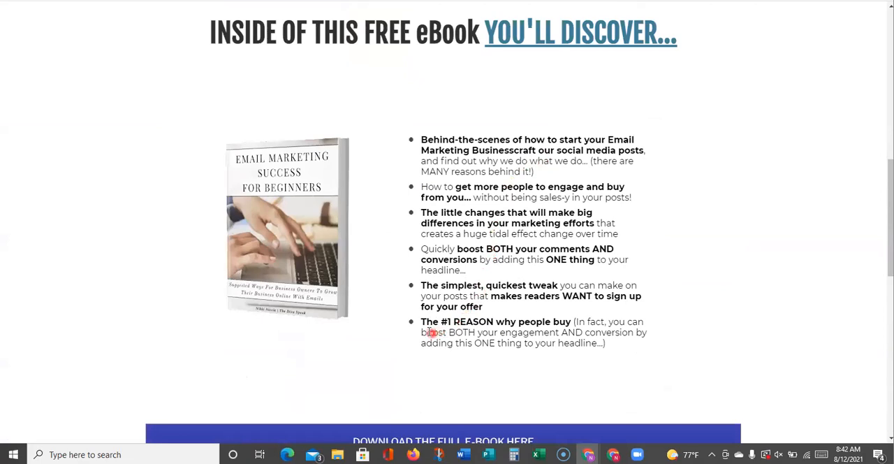
{"action": "scroll", "coordinate": [431, 332], "scroll_direction": "up", "scroll_amount": 6}
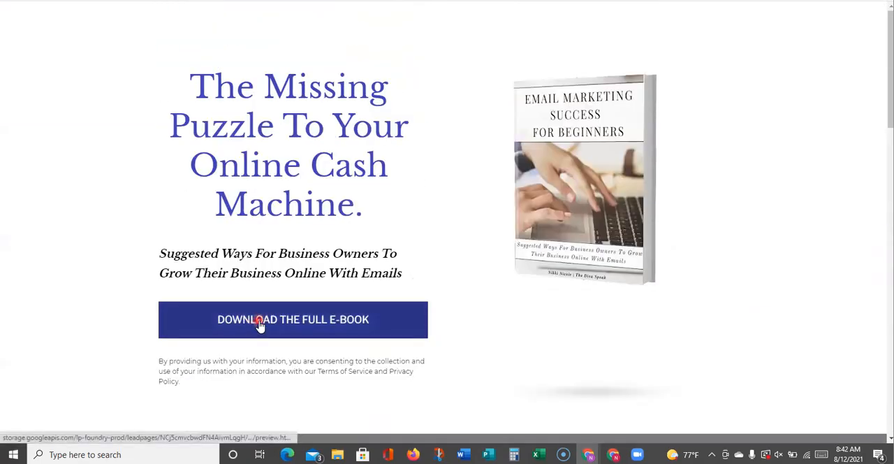
Test the hero's "Download the full e-book" link, check the e-mail opt-in pop-up's field and close the pop-up
{"action": "left_click", "coordinate": [260, 326]}
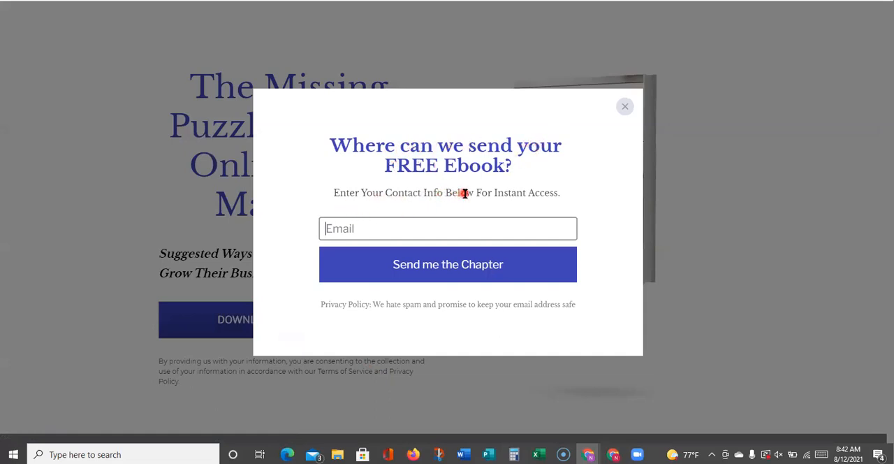
{"action": "left_click", "coordinate": [409, 223]}
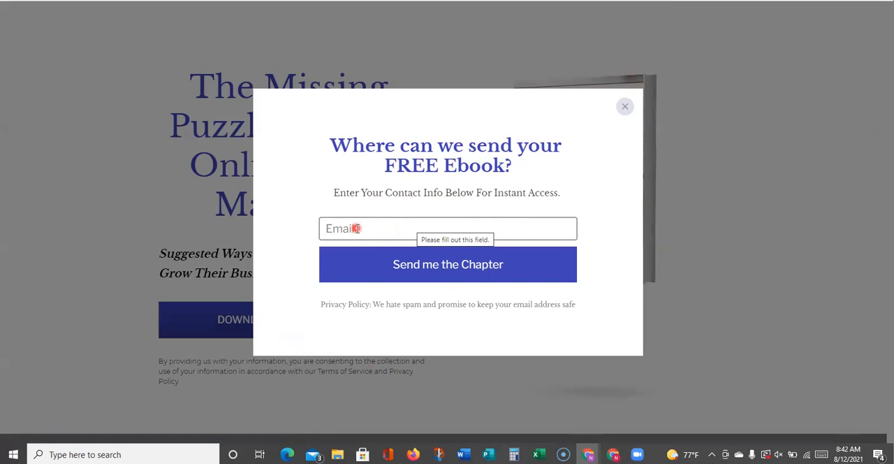
{"action": "left_click", "coordinate": [627, 105]}
{"action": "scroll", "coordinate": [673, 125], "scroll_direction": "down", "scroll_amount": 3}
{"action": "scroll", "coordinate": [671, 134], "scroll_direction": "up", "scroll_amount": 3}
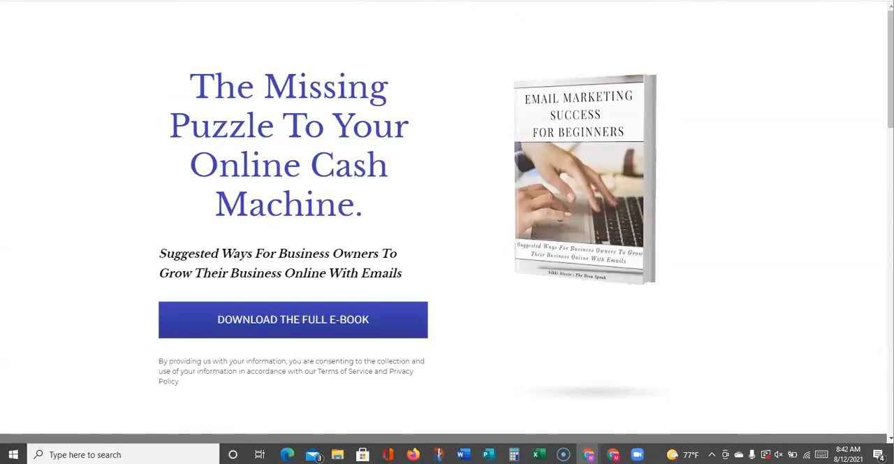
{"action": "scroll", "coordinate": [407, 40], "scroll_direction": "down", "scroll_amount": 10}
{"action": "scroll", "coordinate": [675, 135], "scroll_direction": "up", "scroll_amount": 4}
Exit the preview and return to the hero section in the page editor
{"action": "left_click", "coordinate": [728, 23]}
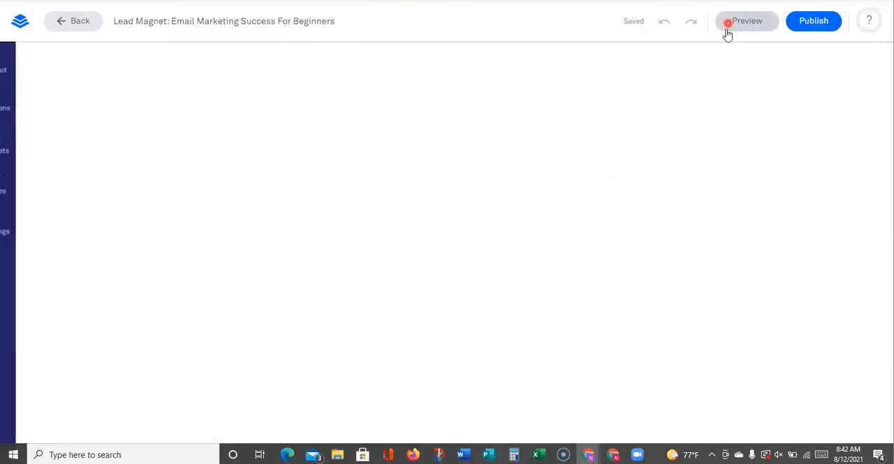
{"action": "scroll", "coordinate": [402, 209], "scroll_direction": "down", "scroll_amount": 7}
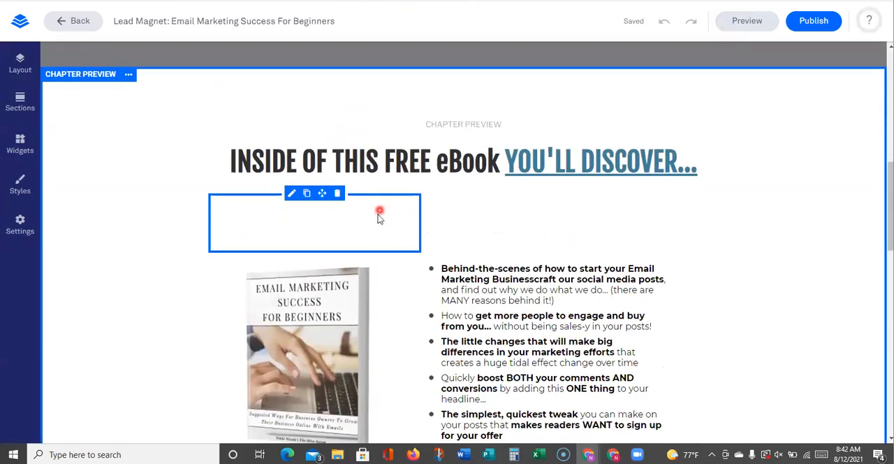
{"action": "scroll", "coordinate": [381, 227], "scroll_direction": "up", "scroll_amount": 4}
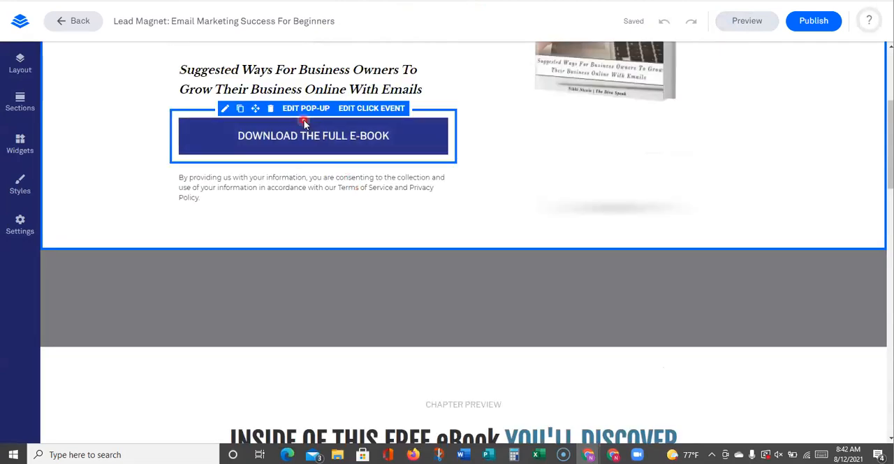
{"action": "scroll", "coordinate": [491, 298], "scroll_direction": "up", "scroll_amount": 3}
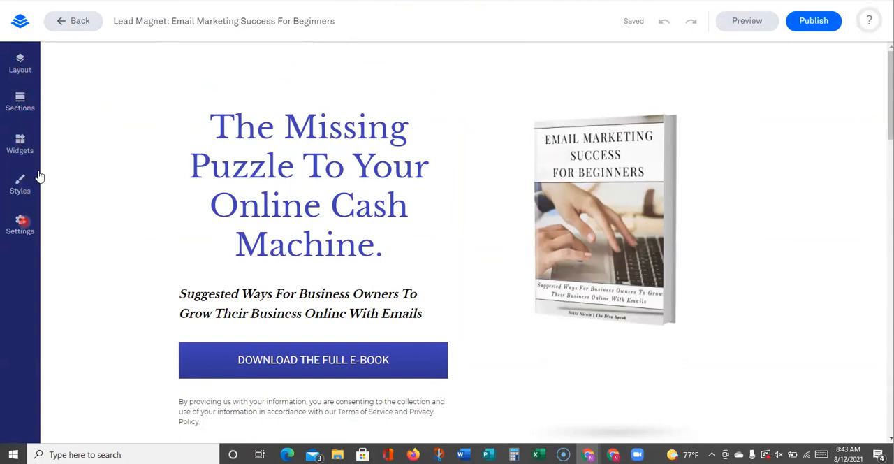
Add an Image widget to the hero section, directly above the e-book cover
{"action": "left_click", "coordinate": [20, 145]}
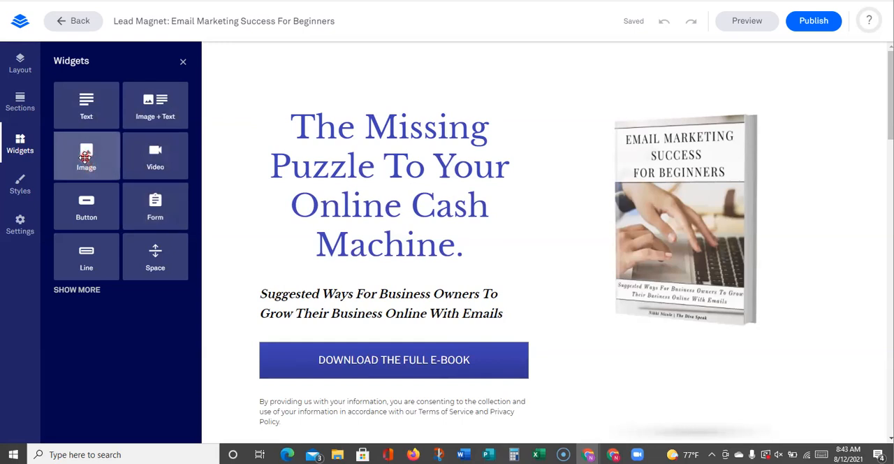
{"action": "left_click_drag", "start_coordinate": [92, 162], "coordinate": [662, 108]}
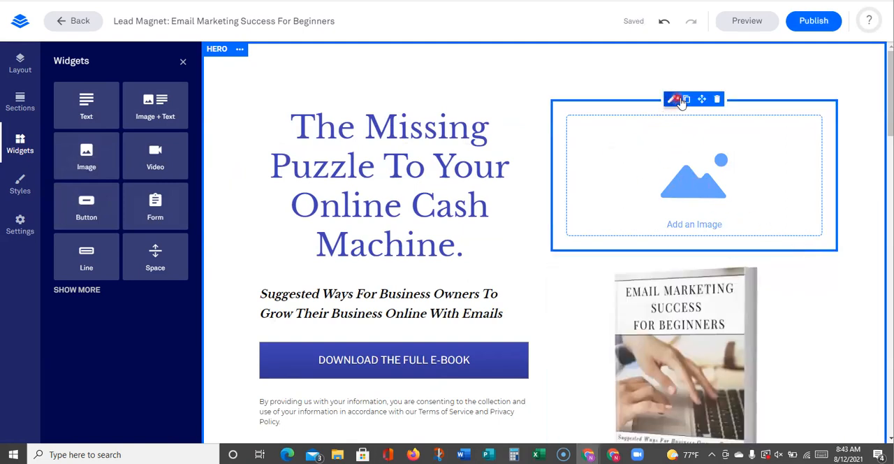
{"action": "left_click_drag", "start_coordinate": [703, 102], "coordinate": [696, 134]}
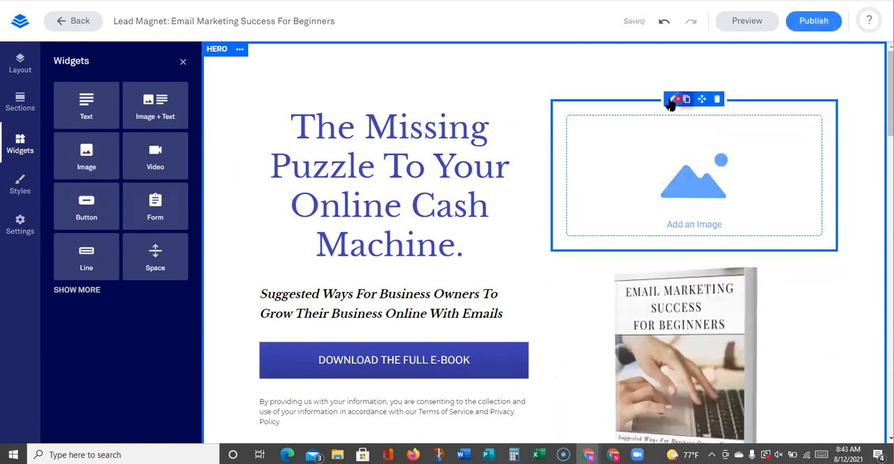
Insert the existing "Email Marketing Success For Beginners" cover from the uploaded images into the new Image widget
{"action": "left_click", "coordinate": [671, 102]}
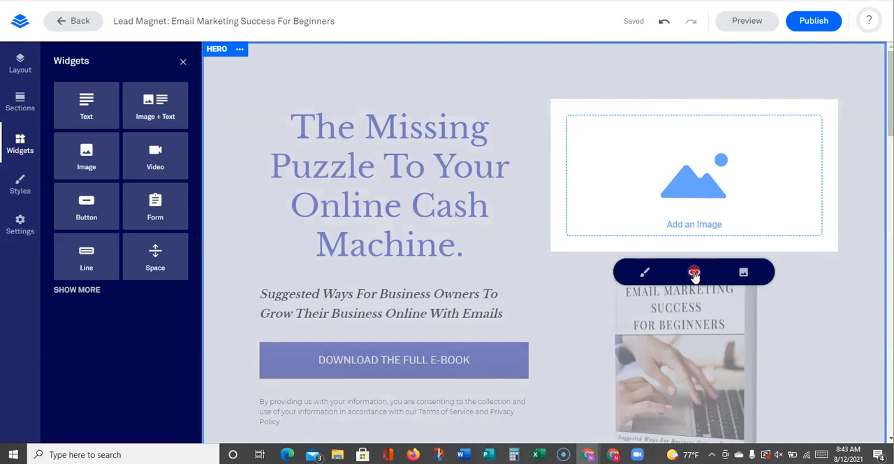
{"action": "left_click", "coordinate": [745, 274]}
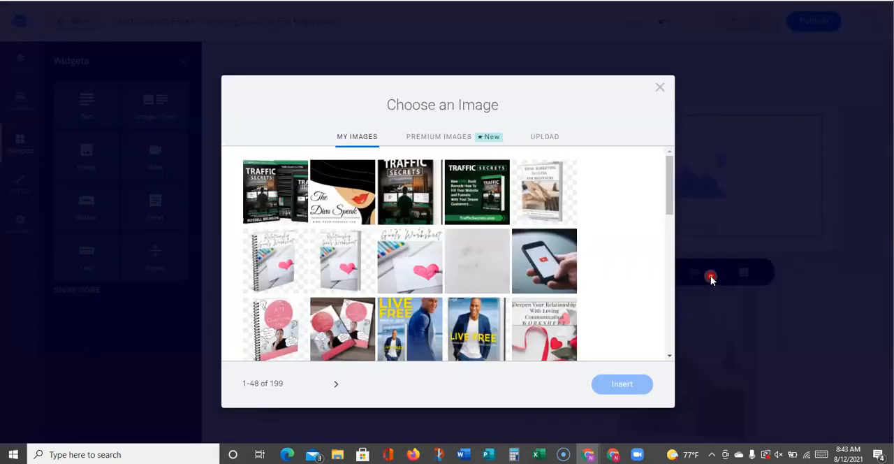
{"action": "left_click", "coordinate": [547, 137]}
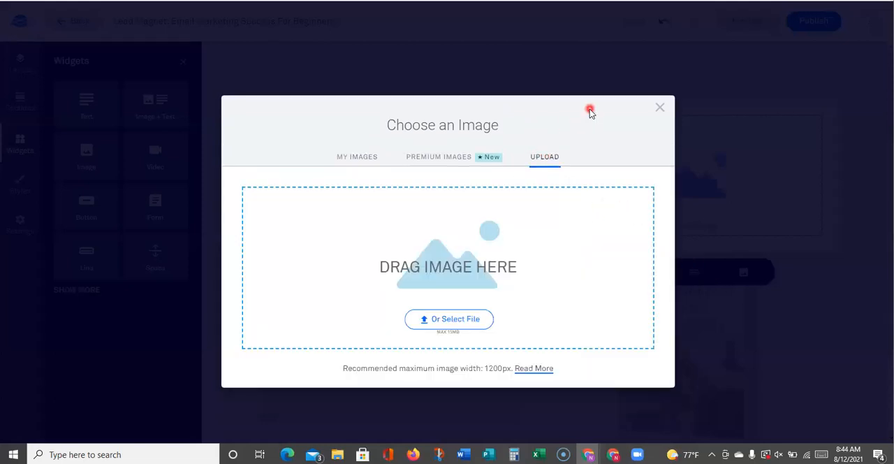
{"action": "left_click", "coordinate": [356, 159]}
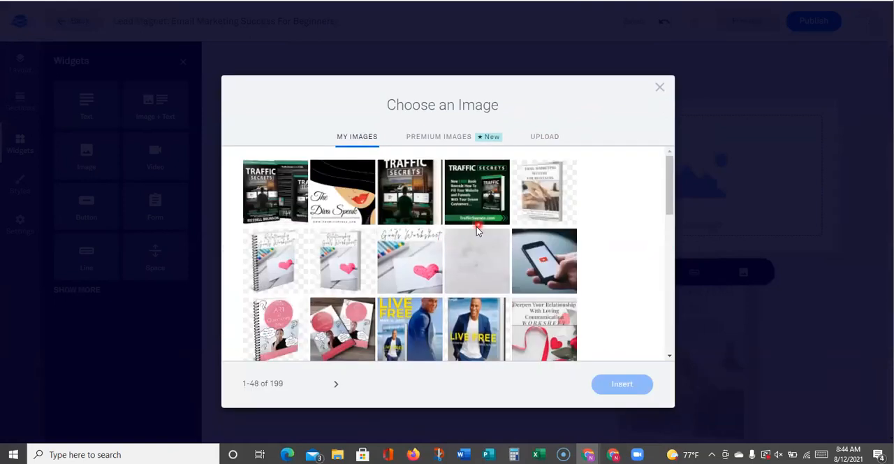
{"action": "left_click", "coordinate": [551, 183]}
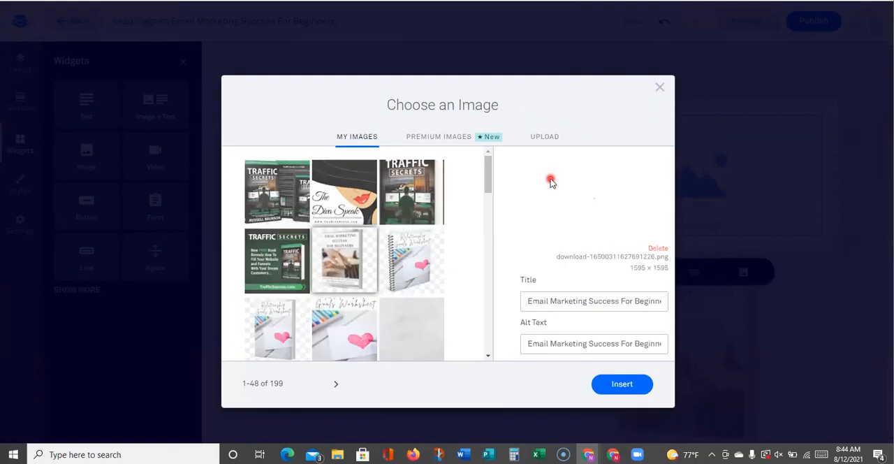
{"action": "left_click", "coordinate": [622, 384]}
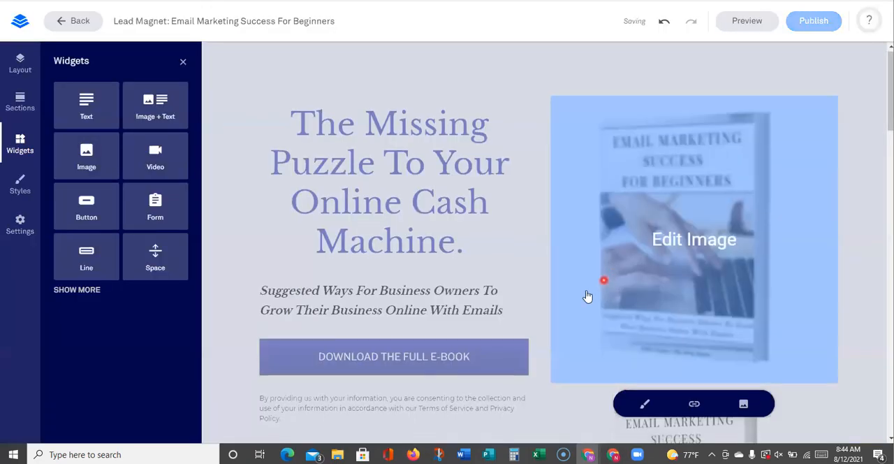
Delete the original e-book cover image below the newly inserted one and check the end of the hero section
{"action": "scroll", "coordinate": [411, 336], "scroll_direction": "down", "scroll_amount": 2}
{"action": "scroll", "coordinate": [410, 337], "scroll_direction": "up", "scroll_amount": 2}
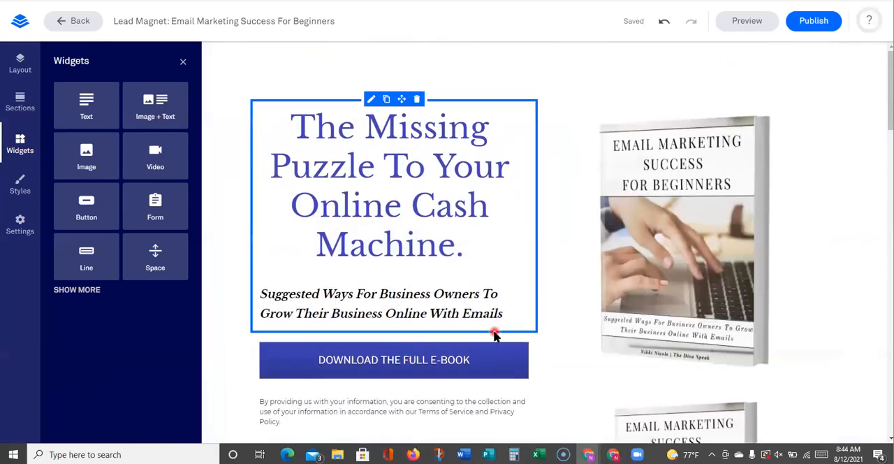
{"action": "scroll", "coordinate": [494, 336], "scroll_direction": "down", "scroll_amount": 3}
{"action": "left_click", "coordinate": [719, 162]}
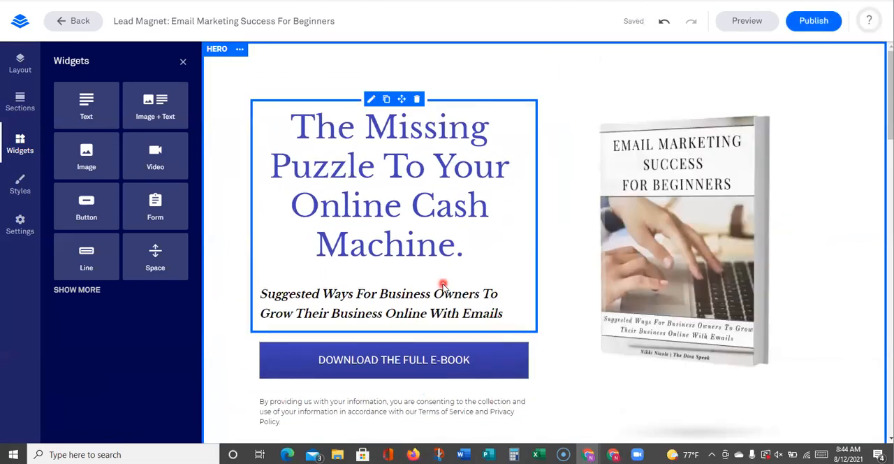
{"action": "scroll", "coordinate": [591, 315], "scroll_direction": "down", "scroll_amount": 3}
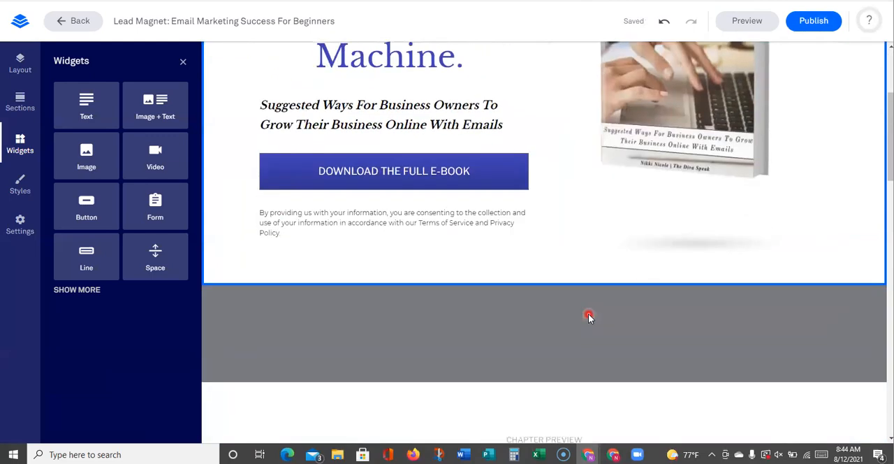
Add a Text widget above the hero headline, replace its placeholder with "Type what every I want." and set its size to 7
{"action": "scroll", "coordinate": [587, 315], "scroll_direction": "up", "scroll_amount": 3}
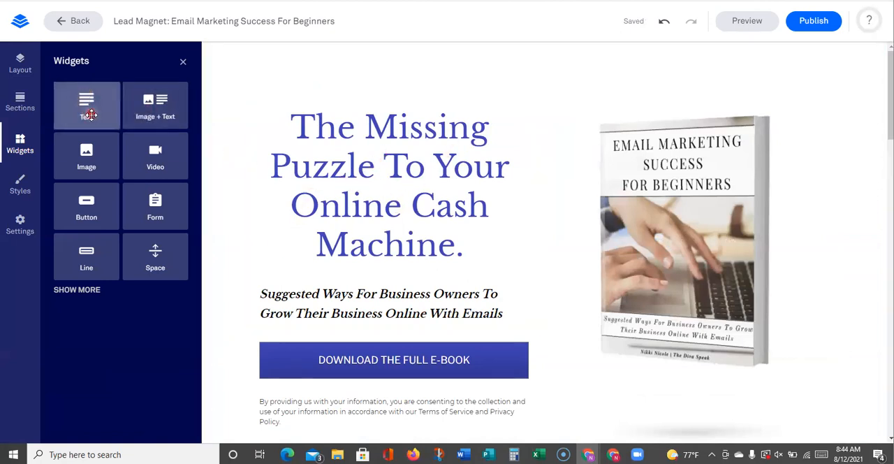
{"action": "left_click_drag", "start_coordinate": [107, 118], "coordinate": [393, 116]}
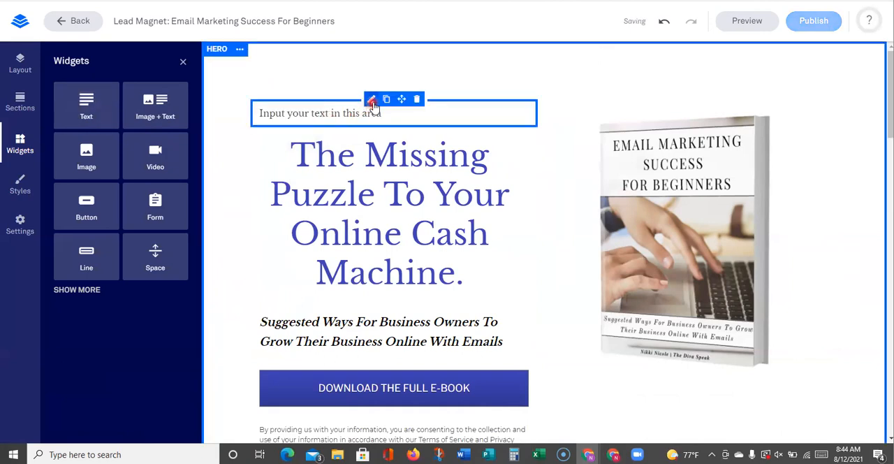
{"action": "left_click", "coordinate": [342, 113]}
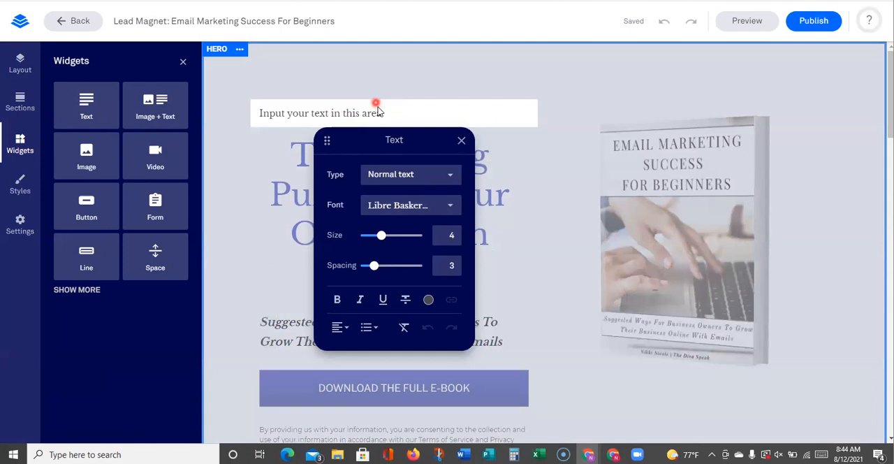
{"action": "key", "text": "ctrl+a"}
{"action": "type", "text": "Tye"}
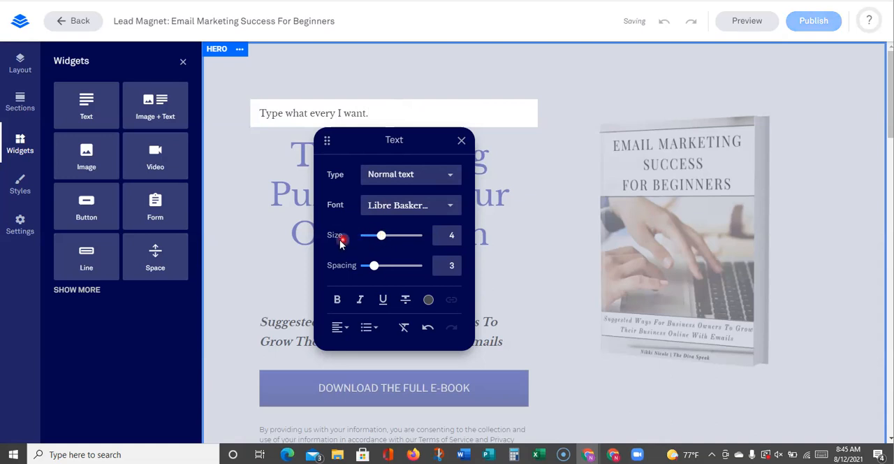
{"action": "mouse_move", "coordinate": [386, 240]}
{"action": "left_mouse_down"}
{"action": "mouse_move", "coordinate": [435, 236]}
{"action": "mouse_move", "coordinate": [359, 235]}
{"action": "mouse_move", "coordinate": [402, 236]}
{"action": "left_mouse_up"}
{"action": "mouse_move", "coordinate": [374, 266]}
{"action": "left_mouse_down"}
{"action": "mouse_move", "coordinate": [343, 264]}
{"action": "mouse_move", "coordinate": [434, 261]}
{"action": "mouse_move", "coordinate": [375, 266]}
{"action": "left_mouse_up"}
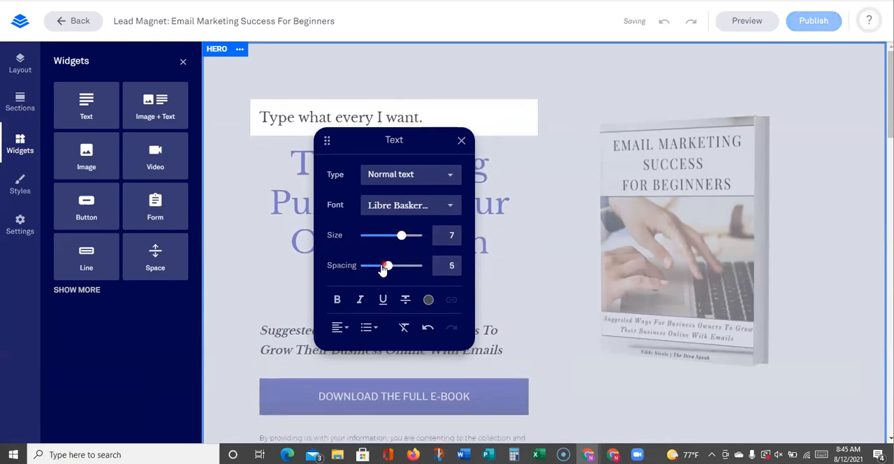
Try the Headline 3, Normal text and Jumbo types on the new text, and settle on Headline 2
{"action": "left_click", "coordinate": [450, 174]}
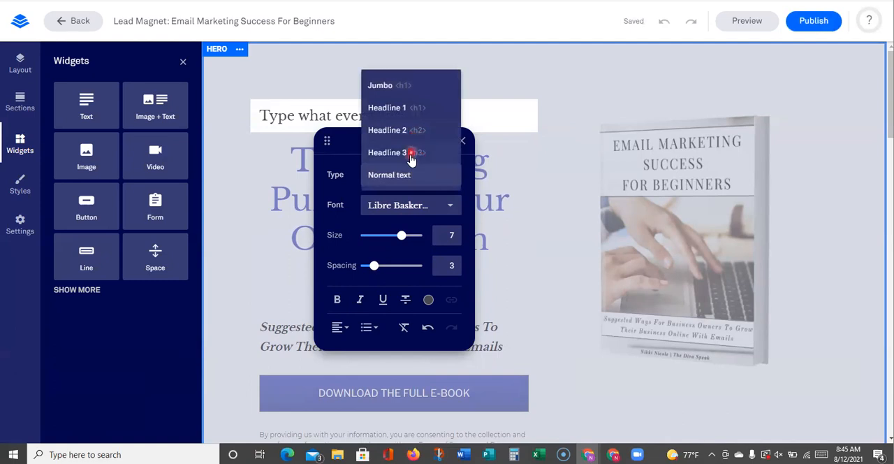
{"action": "left_click", "coordinate": [410, 155]}
{"action": "left_click", "coordinate": [450, 175]}
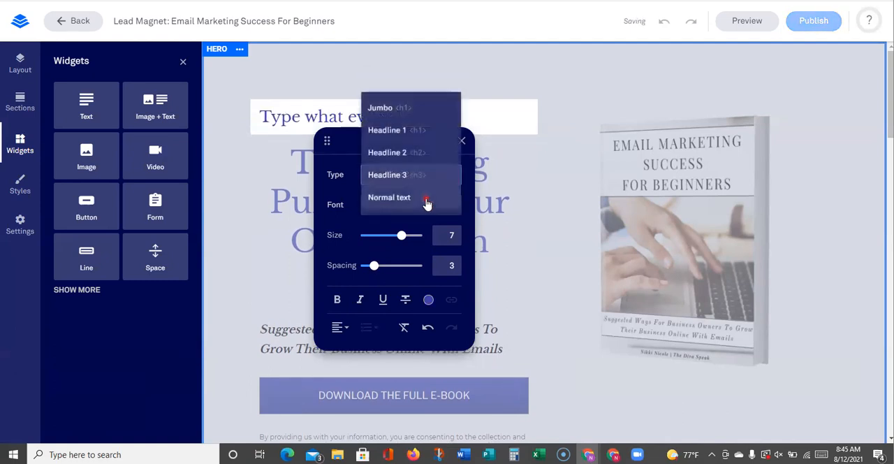
{"action": "left_click", "coordinate": [427, 202]}
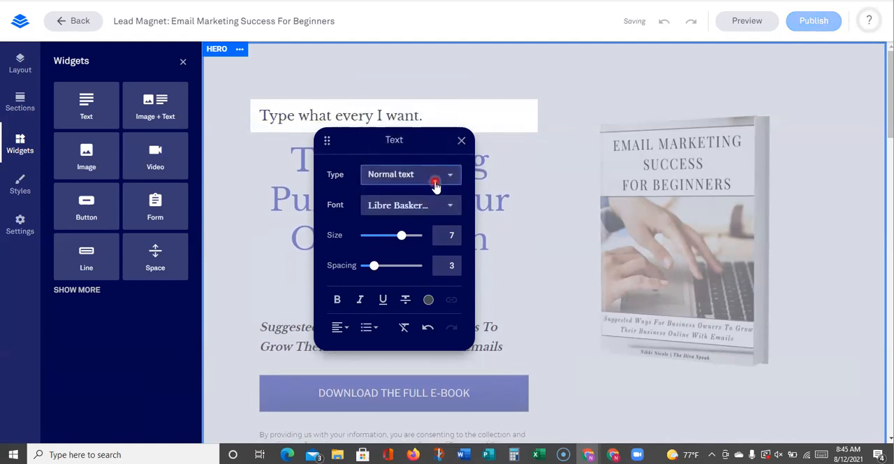
{"action": "left_click", "coordinate": [434, 178]}
{"action": "left_click", "coordinate": [399, 84]}
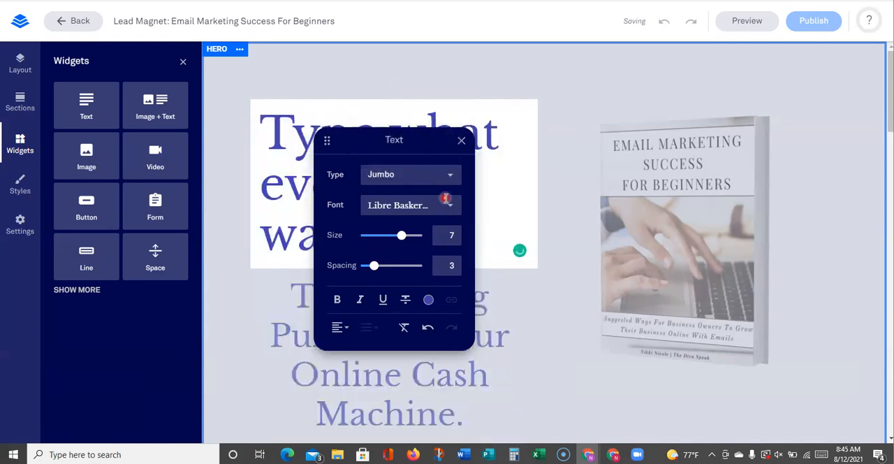
{"action": "left_click", "coordinate": [451, 175]}
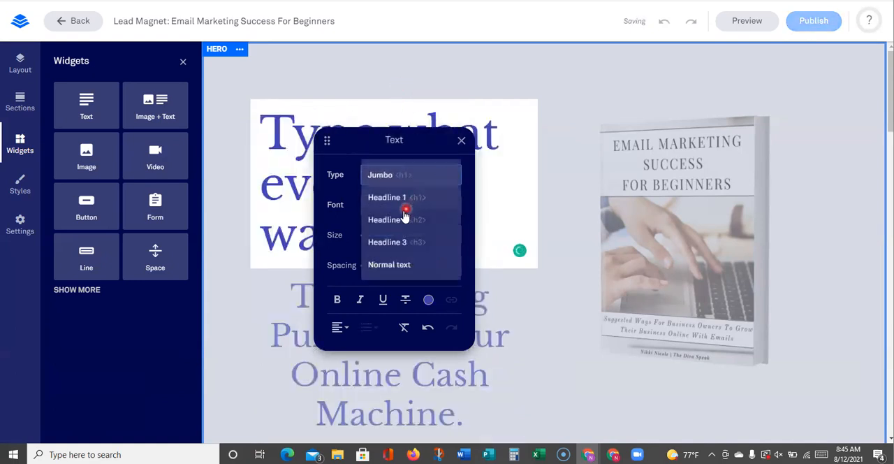
{"action": "left_click", "coordinate": [403, 219]}
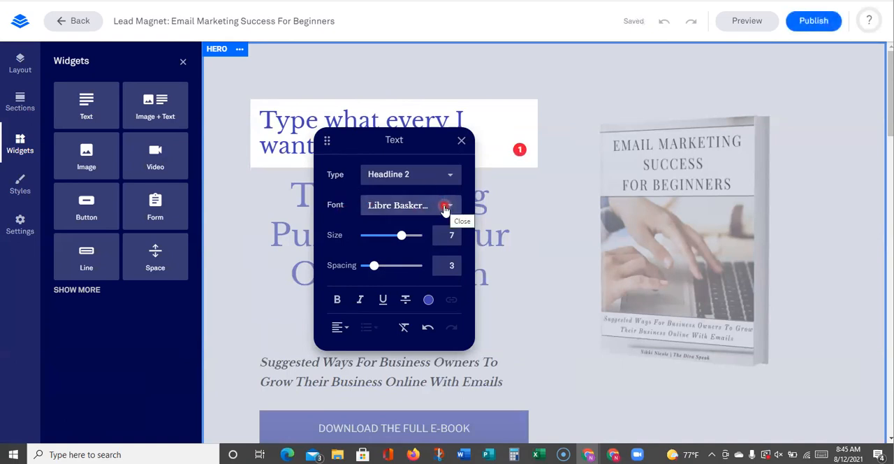
Try to change the new text's font without selecting the text
{"action": "left_click", "coordinate": [445, 207]}
{"action": "left_click", "coordinate": [397, 250]}
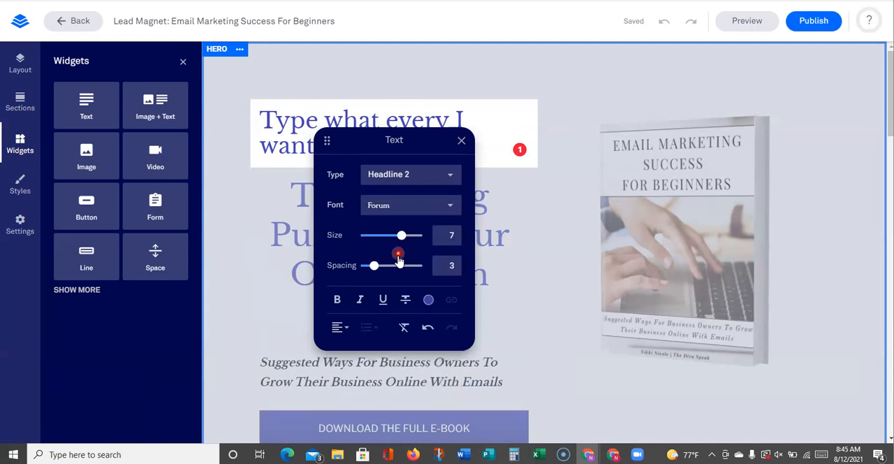
{"action": "left_click", "coordinate": [410, 206]}
{"action": "left_click", "coordinate": [397, 261]}
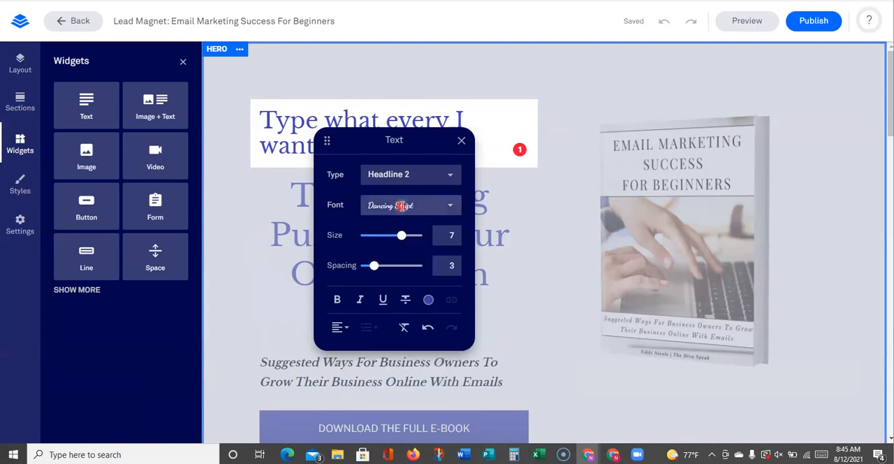
Select the whole new text and apply the Indie Flower font to it
{"action": "triple_click", "coordinate": [376, 120]}
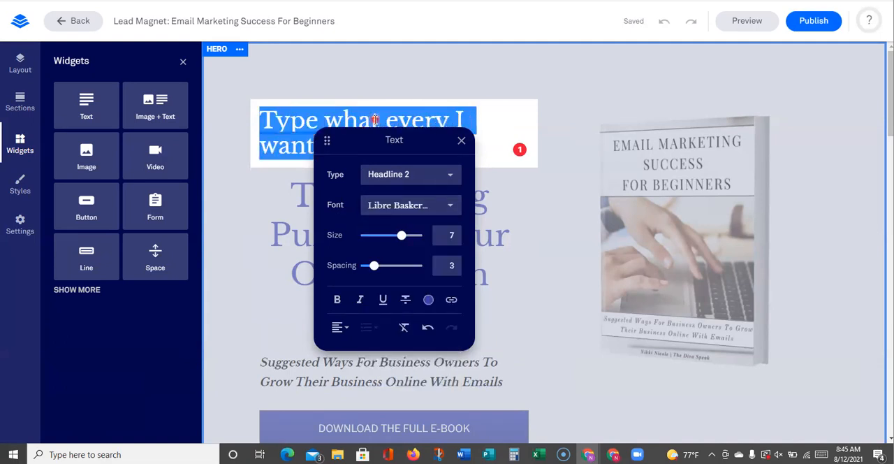
{"action": "left_click", "coordinate": [446, 206]}
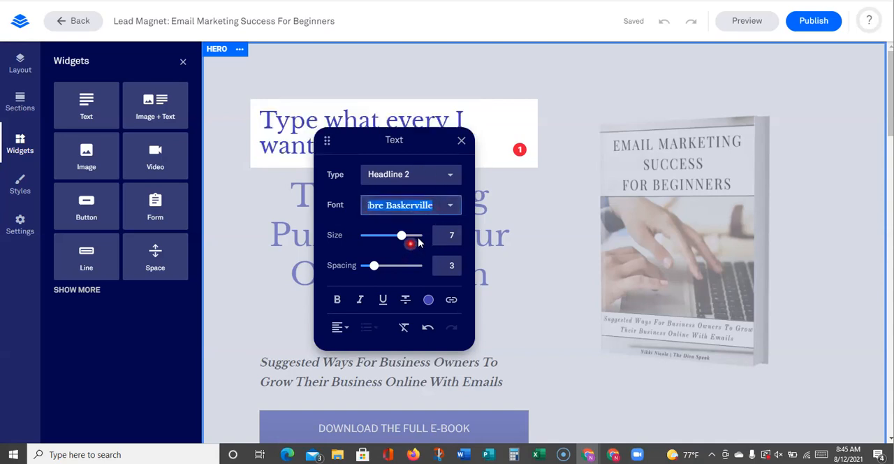
{"action": "left_click", "coordinate": [453, 207]}
{"action": "left_click", "coordinate": [453, 206]}
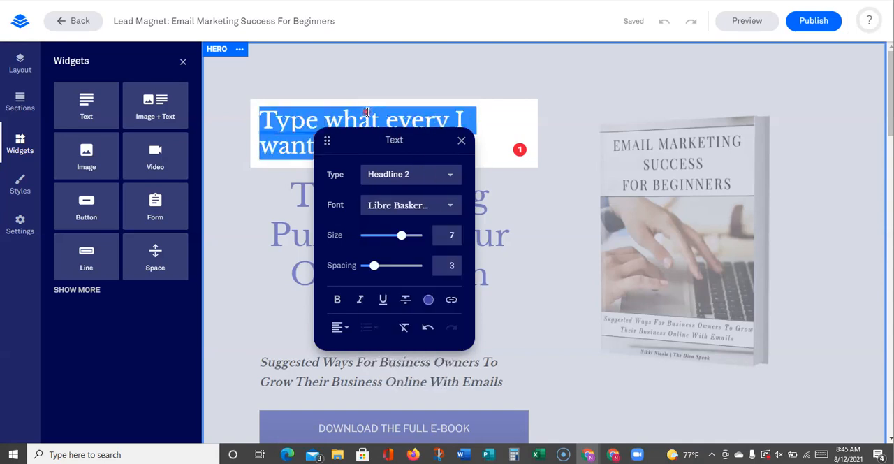
{"action": "left_click", "coordinate": [454, 208]}
{"action": "left_click", "coordinate": [406, 316]}
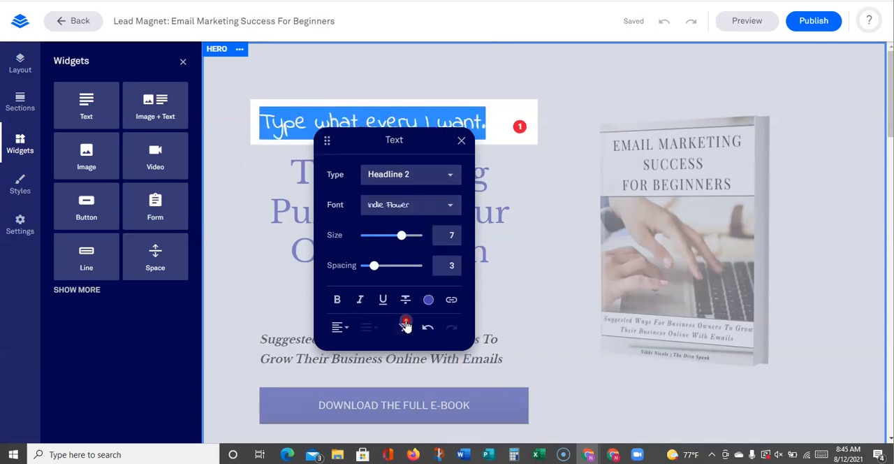
Change the new text's font to Inconsolata and move the text settings box clear of the line
{"action": "left_click", "coordinate": [453, 208]}
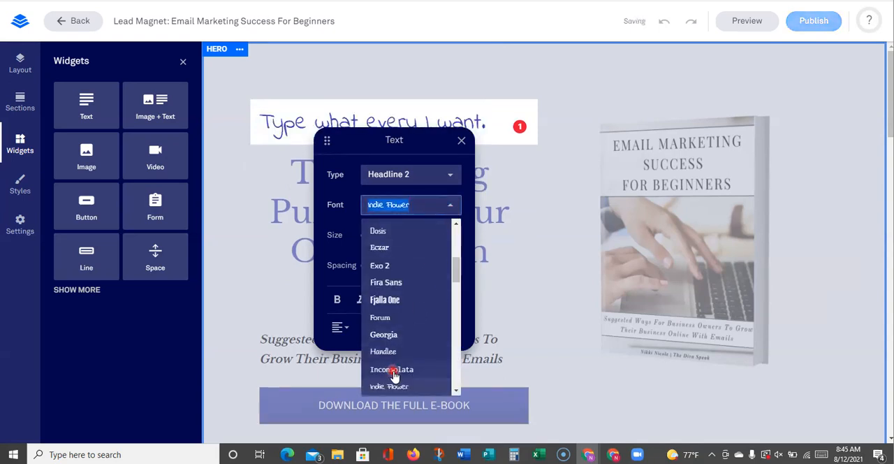
{"action": "left_click", "coordinate": [394, 371]}
{"action": "left_click_drag", "start_coordinate": [415, 146], "coordinate": [409, 172]}
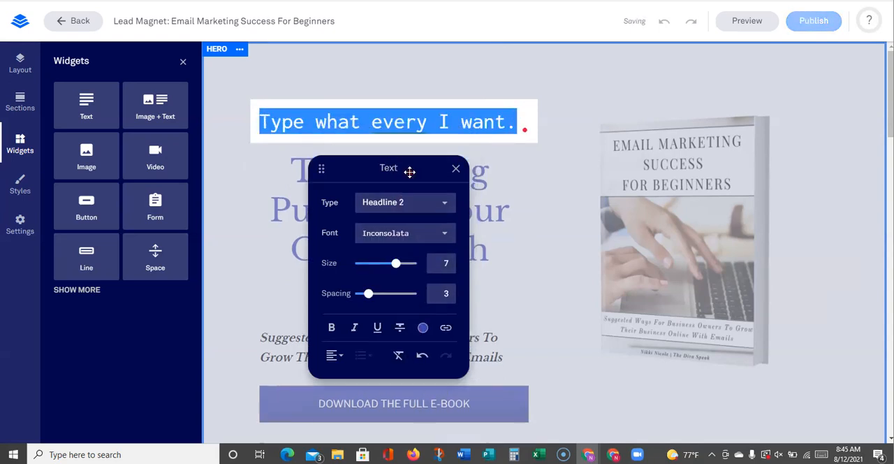
Browse the font list for another font for the new text
{"action": "left_click", "coordinate": [446, 233]}
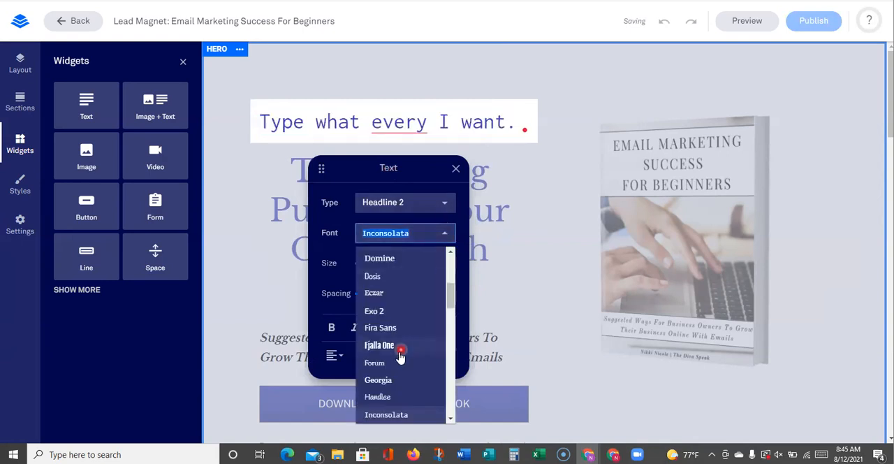
{"action": "scroll", "coordinate": [382, 386], "scroll_direction": "down", "scroll_amount": 3}
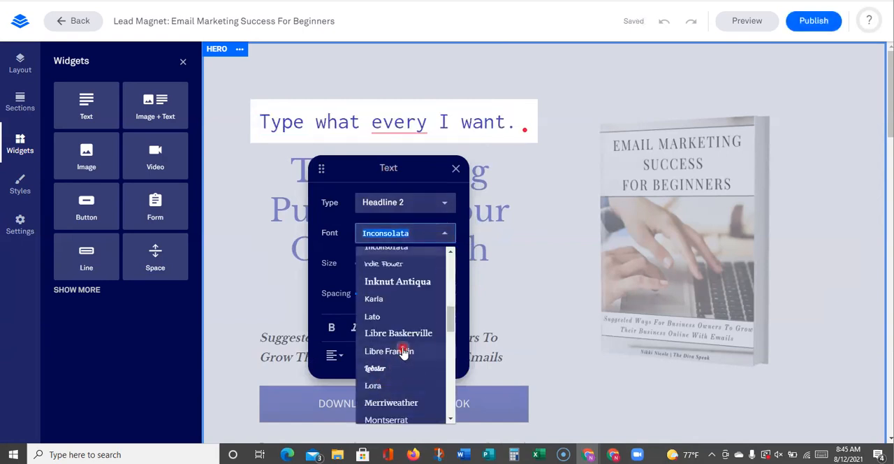
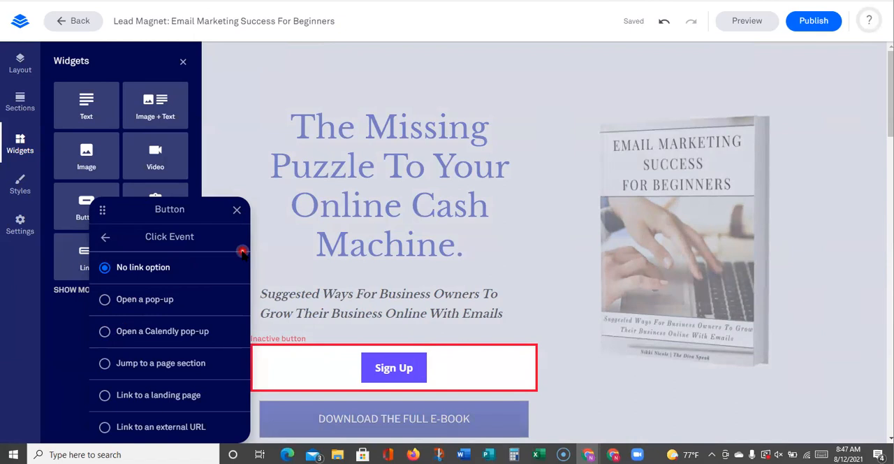
Try the Jump to a page section and Link to a landing page click events for the Sign Up button, browsing their target lists
{"action": "left_click", "coordinate": [105, 364]}
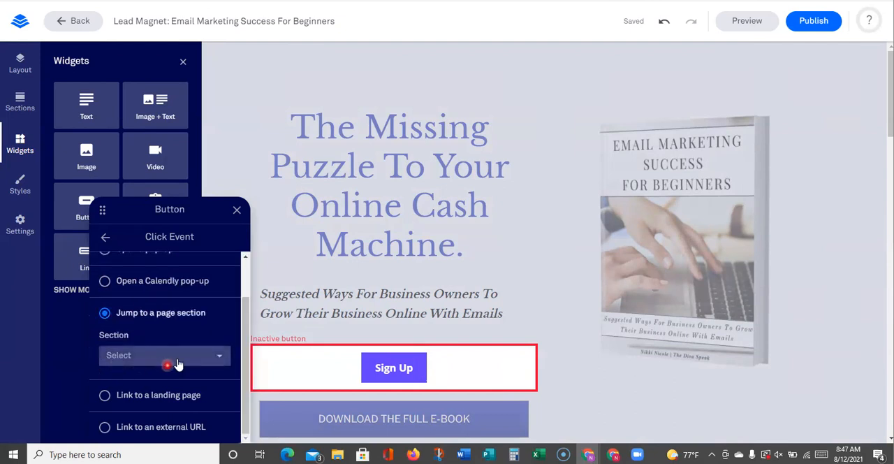
{"action": "left_click", "coordinate": [177, 363]}
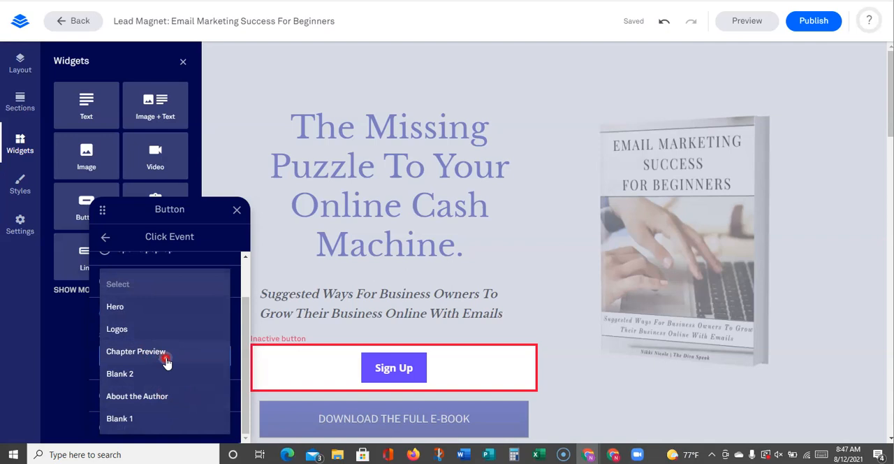
{"action": "left_click", "coordinate": [146, 243]}
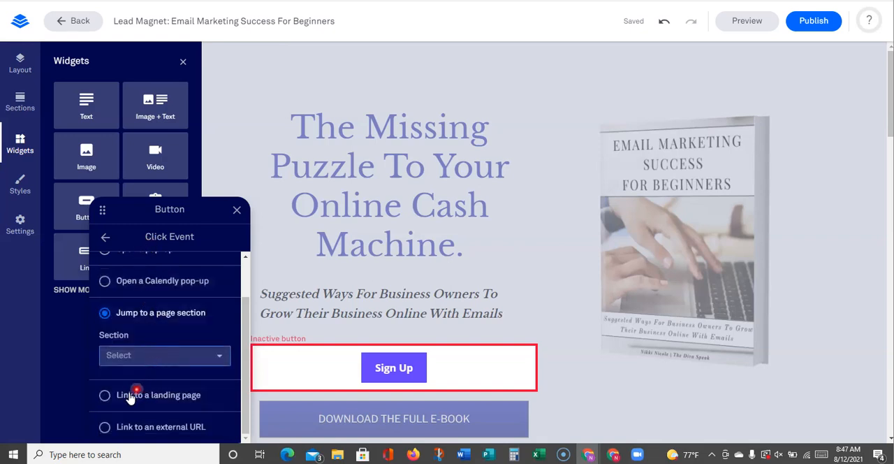
{"action": "left_click", "coordinate": [105, 395]}
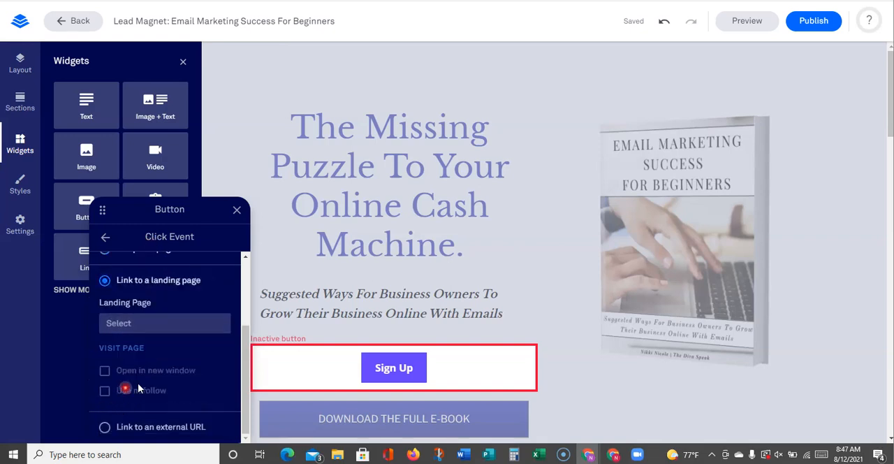
{"action": "left_click", "coordinate": [149, 324]}
{"action": "left_click", "coordinate": [197, 353]}
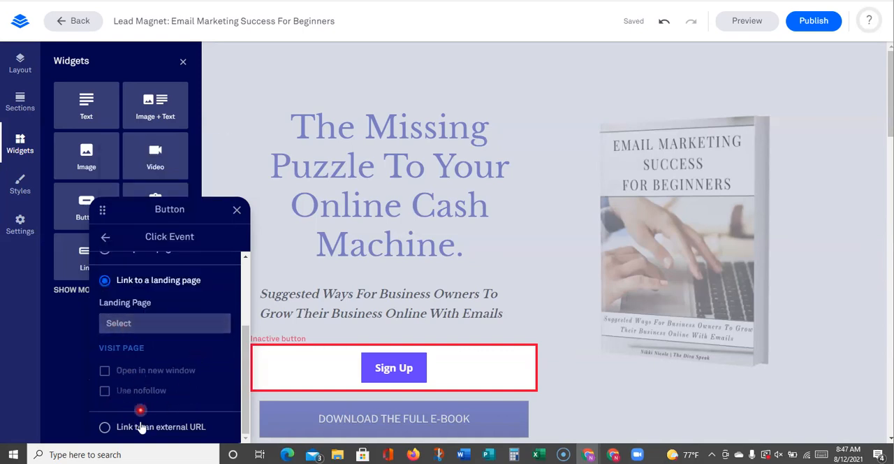
{"action": "left_click", "coordinate": [105, 427]}
{"action": "left_click", "coordinate": [170, 309]}
{"action": "type", "text": "www.whateveryouwant.com"}
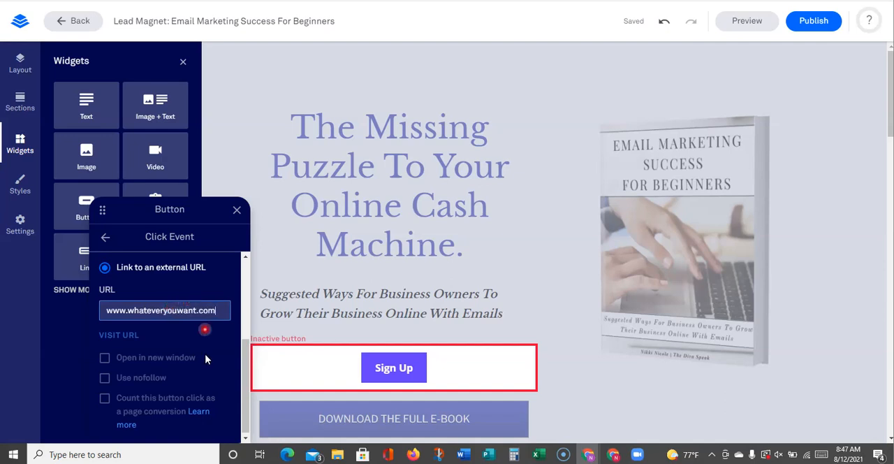
{"action": "scroll", "coordinate": [201, 363], "scroll_direction": "up", "scroll_amount": 3}
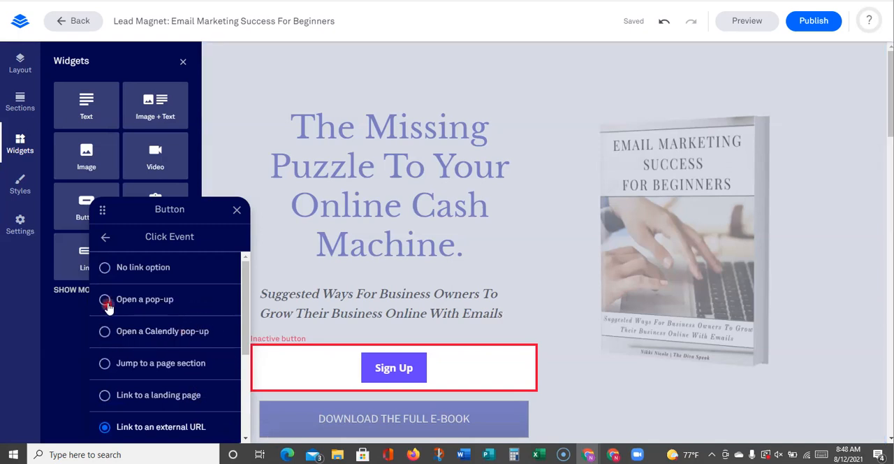
{"action": "scroll", "coordinate": [106, 301], "scroll_direction": "down", "scroll_amount": 3}
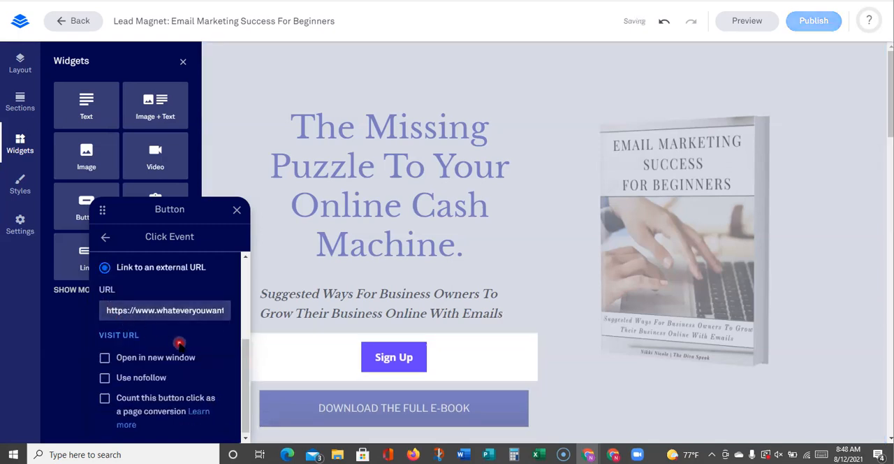
Set the Sign Up button's click event to open the pop-up My Pop-Up 1 and close the button settings
{"action": "scroll", "coordinate": [174, 336], "scroll_direction": "up", "scroll_amount": 3}
{"action": "scroll", "coordinate": [117, 328], "scroll_direction": "up", "scroll_amount": 1}
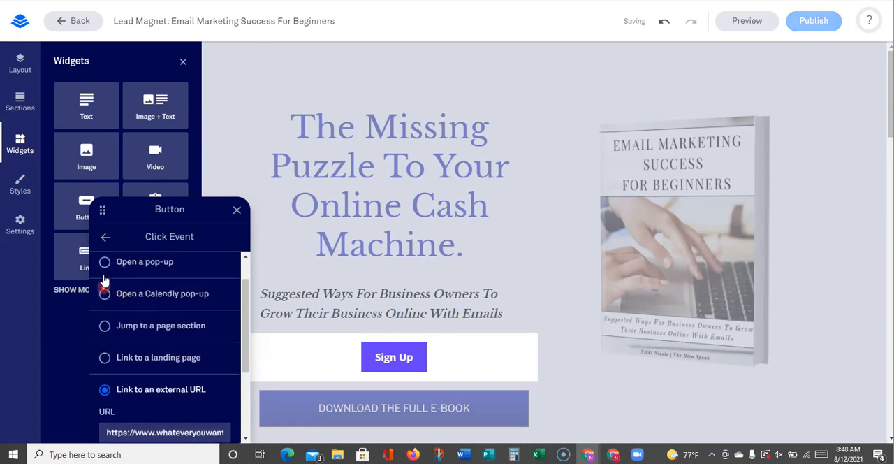
{"action": "scroll", "coordinate": [112, 304], "scroll_direction": "down", "scroll_amount": 3}
{"action": "scroll", "coordinate": [125, 329], "scroll_direction": "up", "scroll_amount": 3}
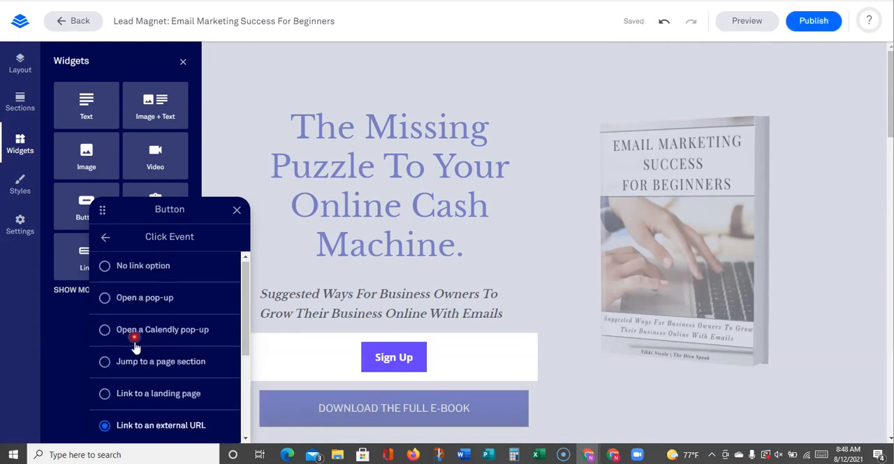
{"action": "left_click", "coordinate": [108, 298]}
{"action": "left_click", "coordinate": [174, 315]}
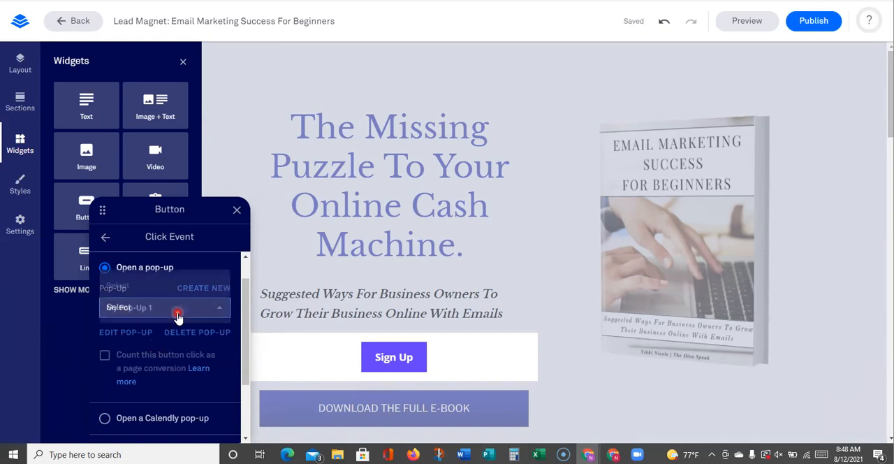
{"action": "left_click", "coordinate": [148, 309]}
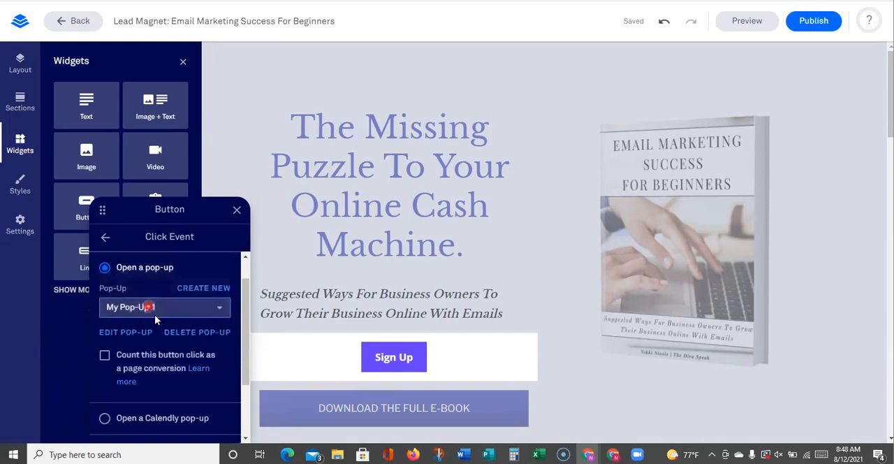
{"action": "left_click", "coordinate": [185, 340]}
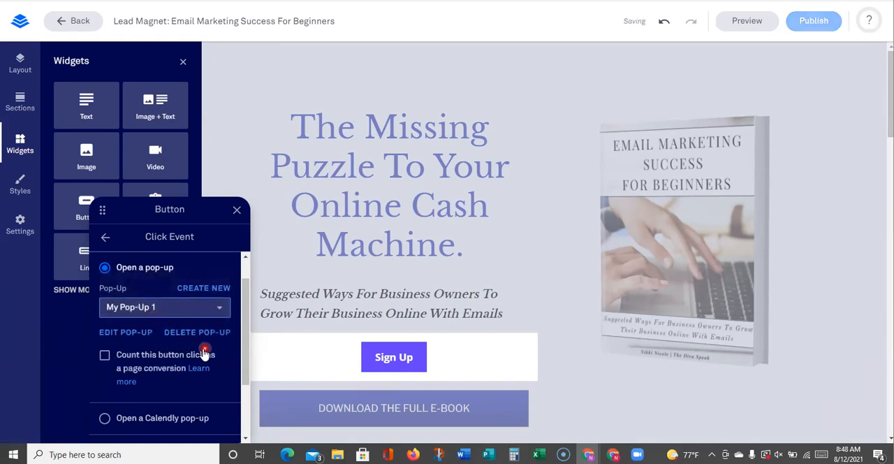
{"action": "left_click", "coordinate": [237, 210]}
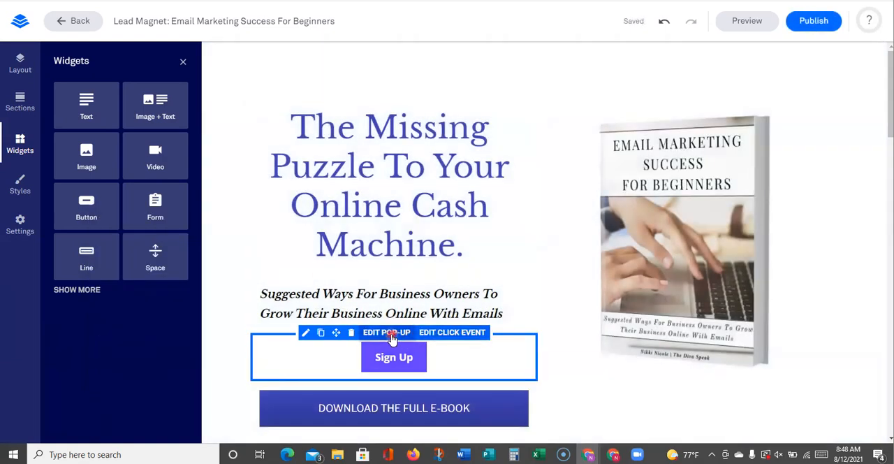
Insert "Type what ever you want" before "Sign Up" in the new button's label
{"action": "left_click", "coordinate": [305, 334]}
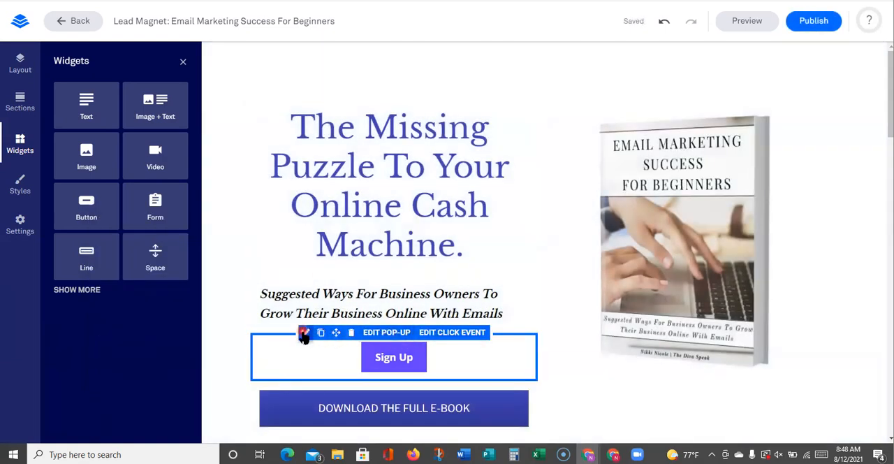
{"action": "left_click", "coordinate": [381, 358]}
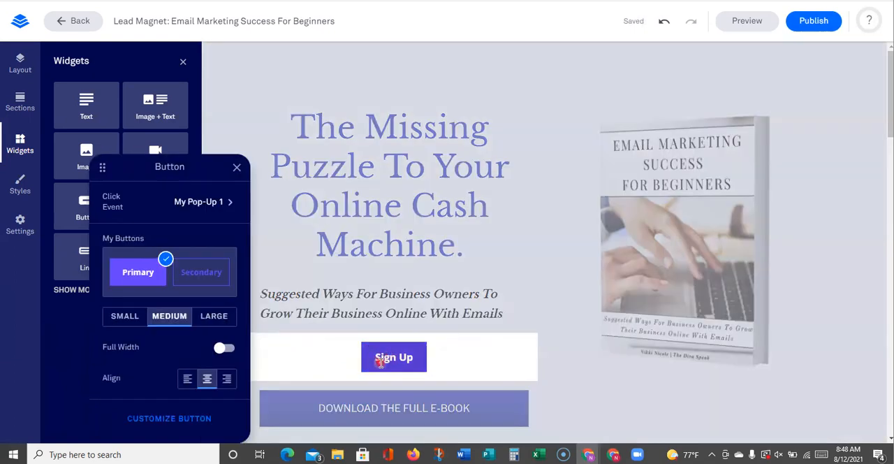
{"action": "type", "text": "Type what ever"}
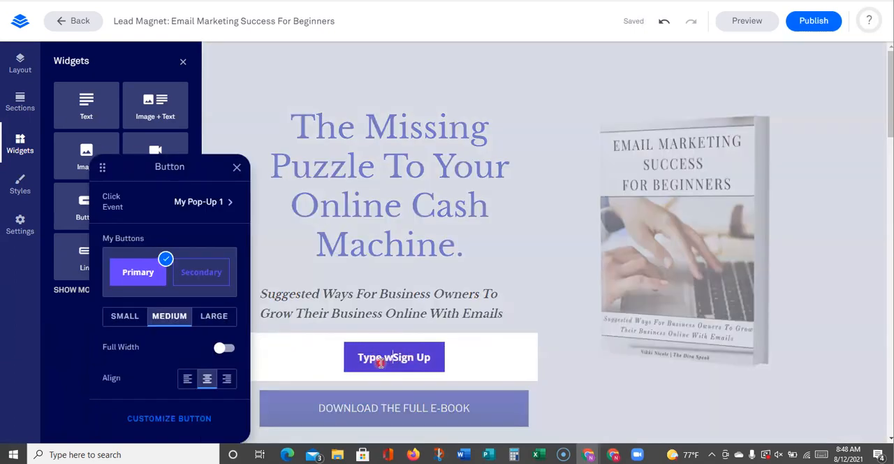
{"action": "type", "text": " you wants"}
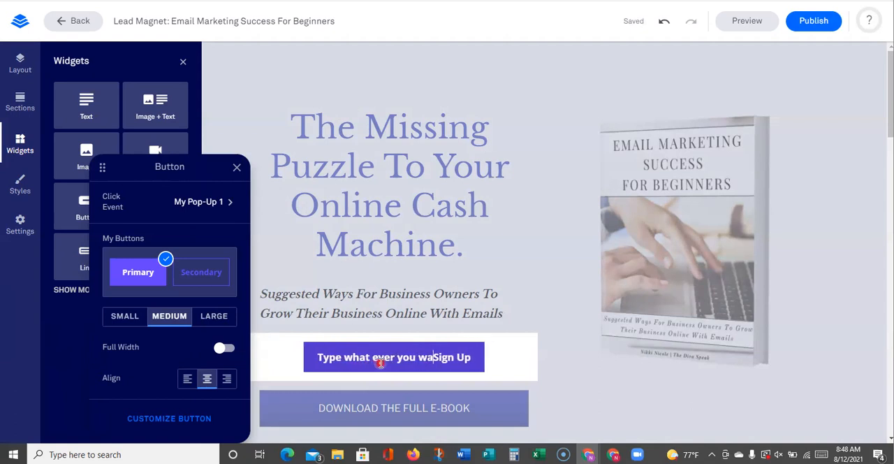
{"action": "key", "text": "BackSpace"}
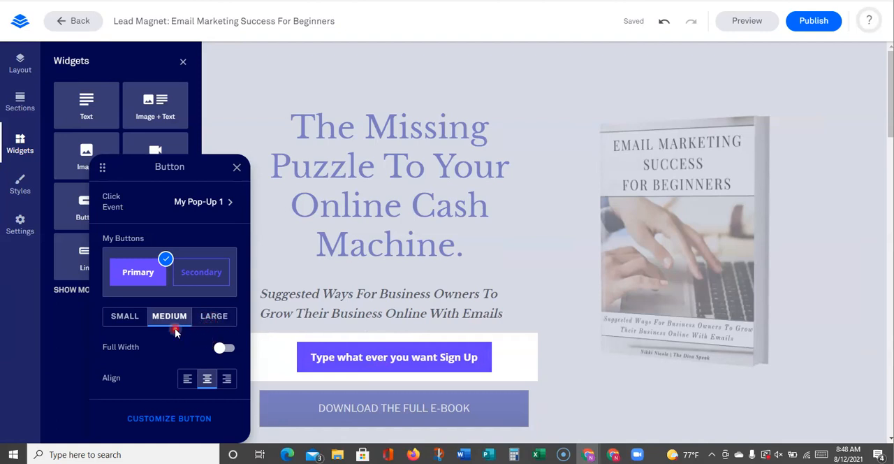
Make the new button small and switch its full width on and off again
{"action": "left_click", "coordinate": [131, 333]}
{"action": "left_click", "coordinate": [221, 348]}
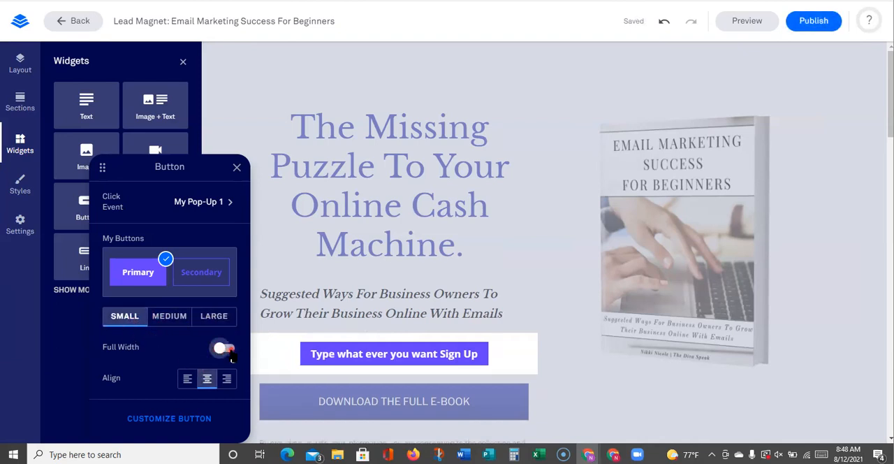
{"action": "left_click", "coordinate": [220, 348]}
Try left and right alignment for the new button and return it to center
{"action": "left_click", "coordinate": [187, 378]}
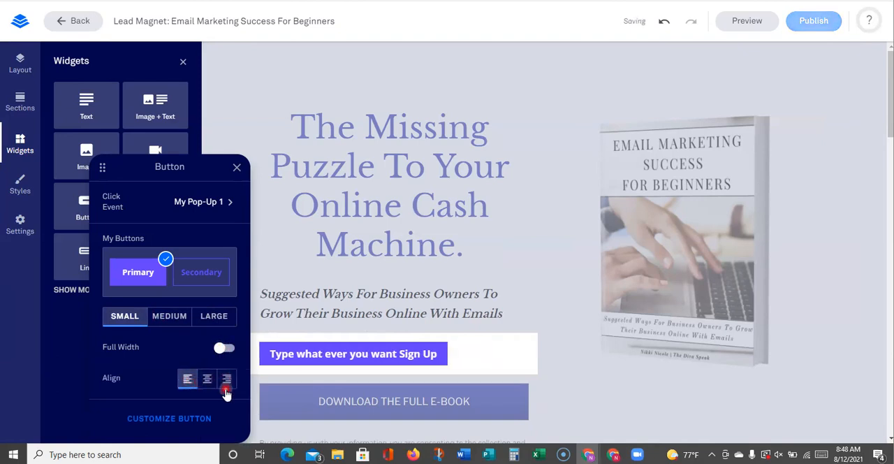
{"action": "left_click", "coordinate": [226, 386]}
{"action": "left_click", "coordinate": [208, 381]}
Apply the Secondary style to the new button and set its font to Old Standard TT, size 8, line spacing 10
{"action": "left_click", "coordinate": [202, 275]}
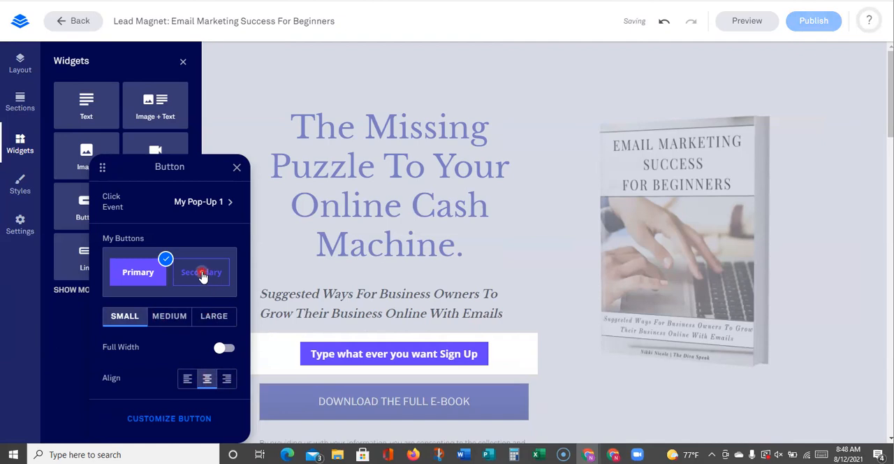
{"action": "left_click", "coordinate": [203, 275]}
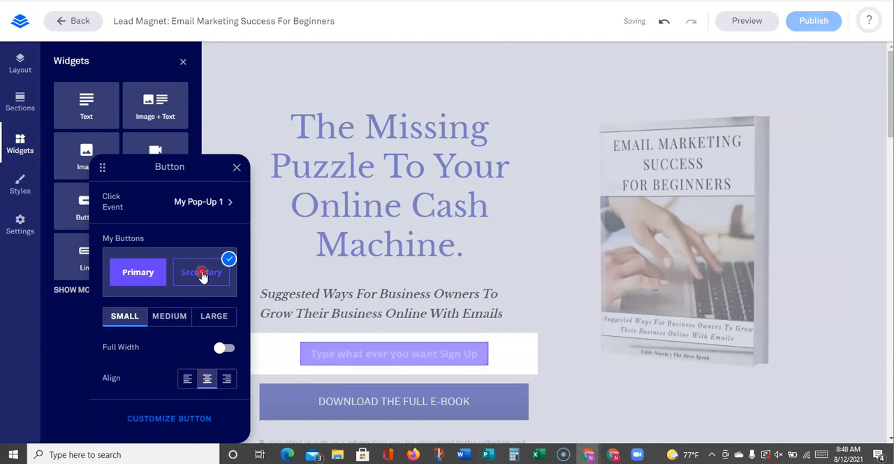
{"action": "left_click", "coordinate": [166, 420]}
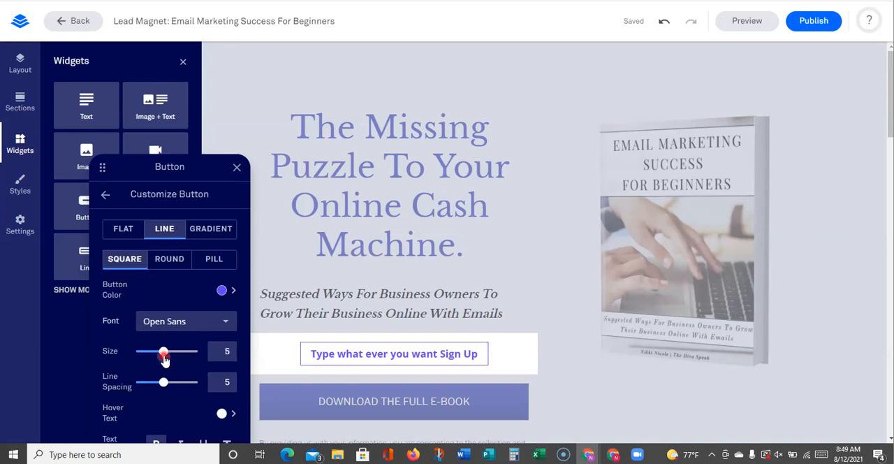
{"action": "left_click_drag", "start_coordinate": [163, 357], "coordinate": [184, 353]}
{"action": "left_click_drag", "start_coordinate": [163, 382], "coordinate": [199, 384]}
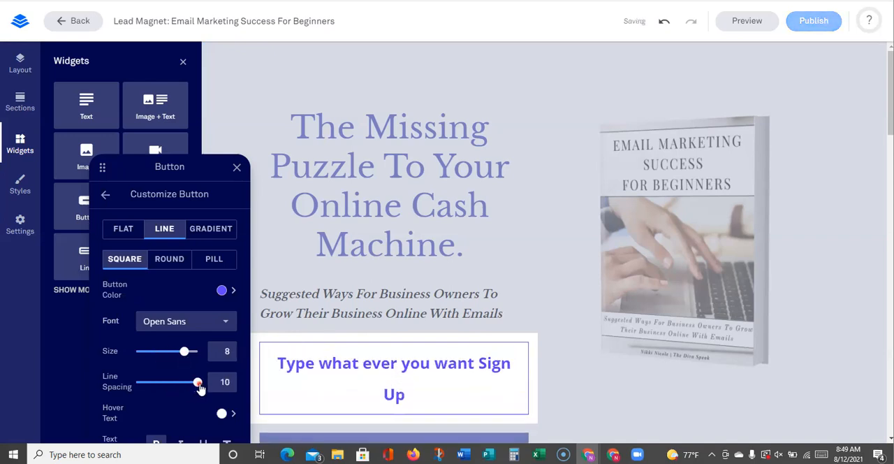
{"action": "left_click", "coordinate": [225, 320]}
{"action": "left_click", "coordinate": [187, 281]}
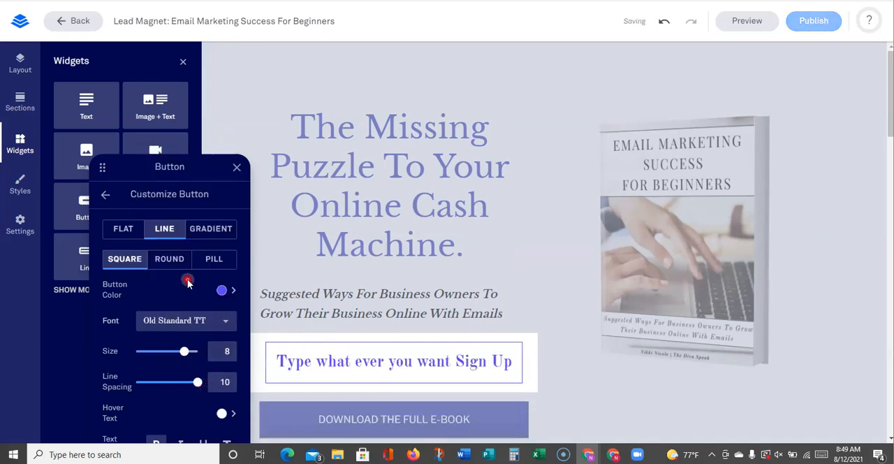
Try the Round shape and Gradient fill on the button, settling on a Pill shape with a Flat fill
{"action": "left_click", "coordinate": [172, 259]}
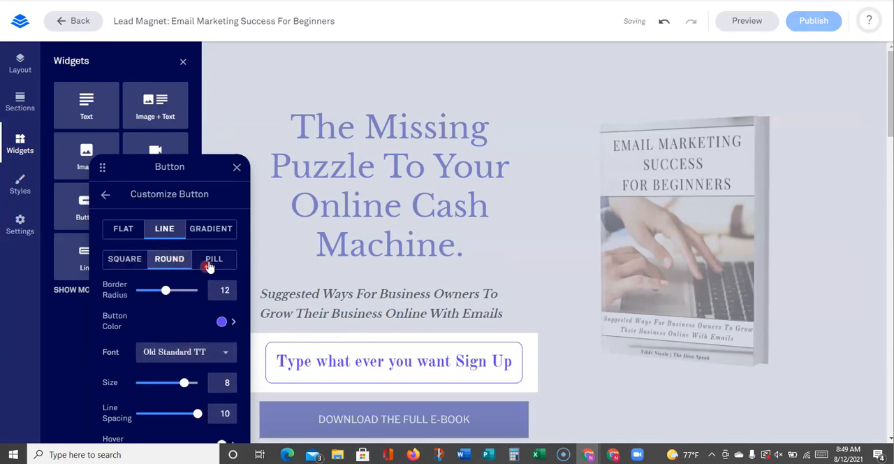
{"action": "left_click", "coordinate": [210, 264]}
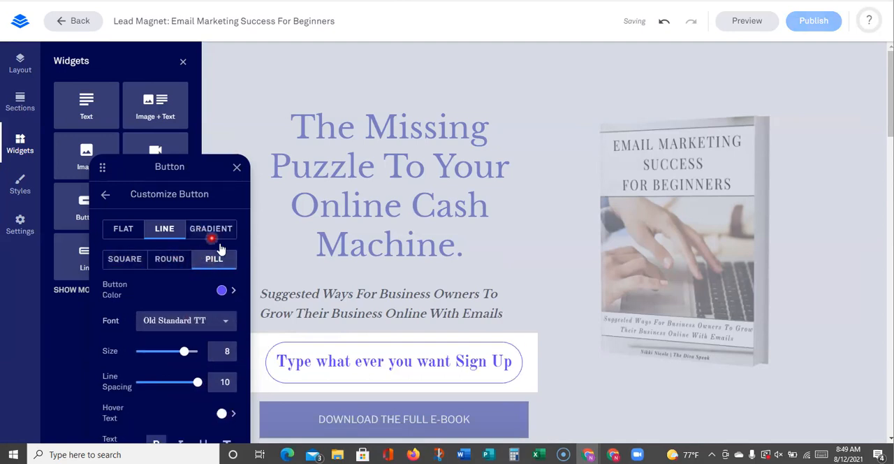
{"action": "left_click", "coordinate": [213, 229]}
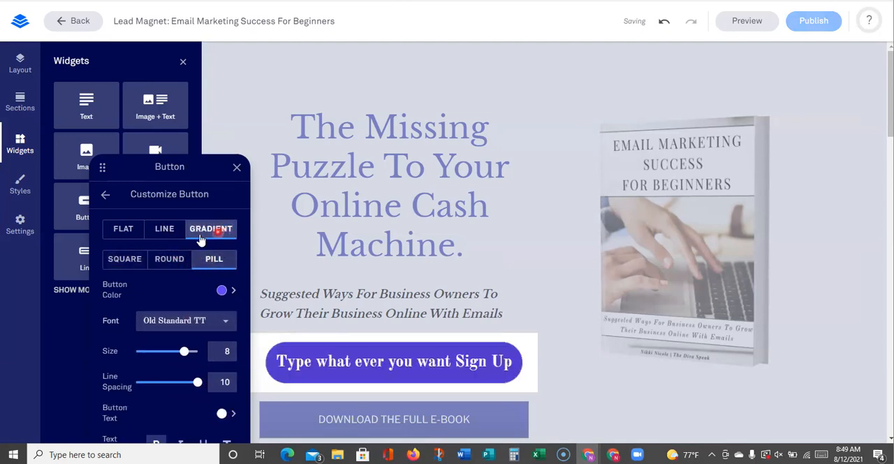
{"action": "left_click", "coordinate": [126, 229]}
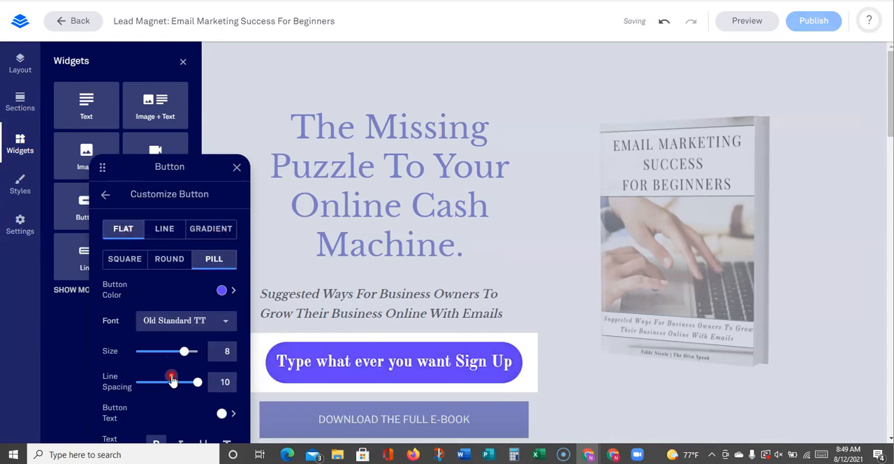
Italicize the button's label and try black, light blue, pink-red, indigo and translucent gray as its text color
{"action": "left_click_drag", "start_coordinate": [179, 168], "coordinate": [196, 88]}
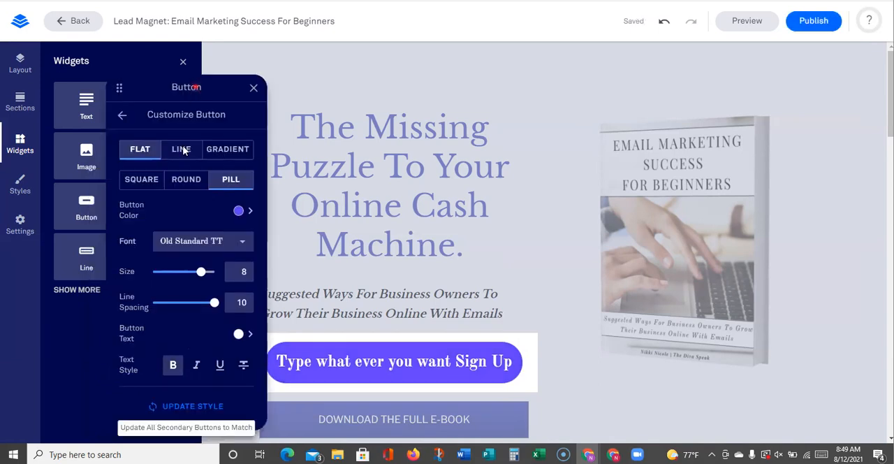
{"action": "left_click", "coordinate": [196, 356]}
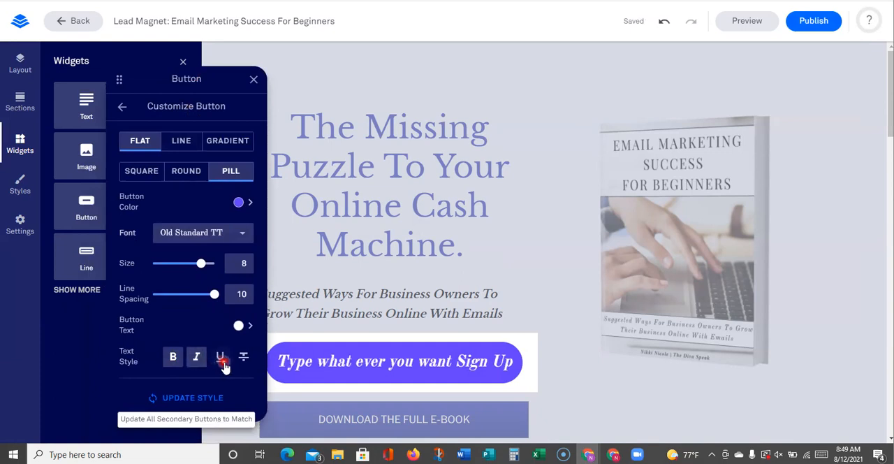
{"action": "left_click", "coordinate": [240, 326]}
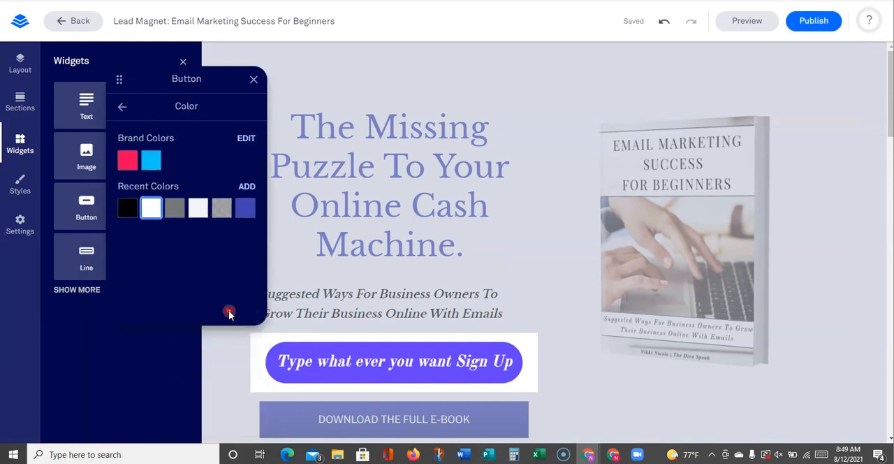
{"action": "left_click", "coordinate": [129, 207]}
{"action": "left_click", "coordinate": [150, 162]}
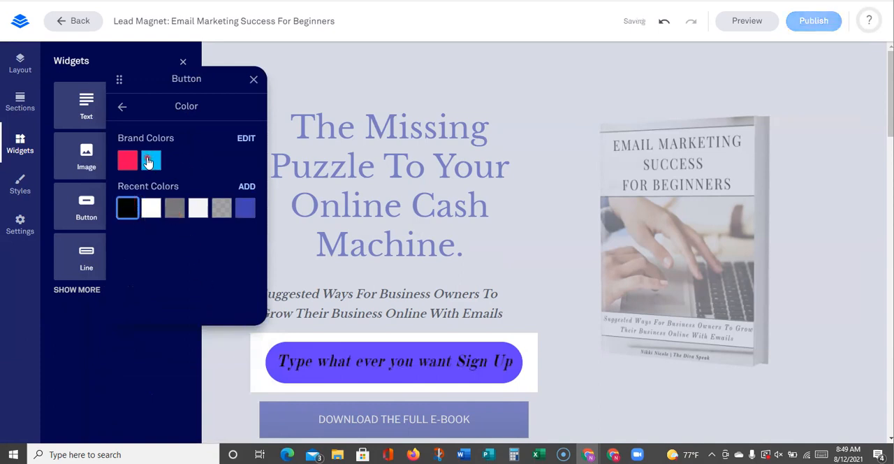
{"action": "left_click", "coordinate": [127, 162]}
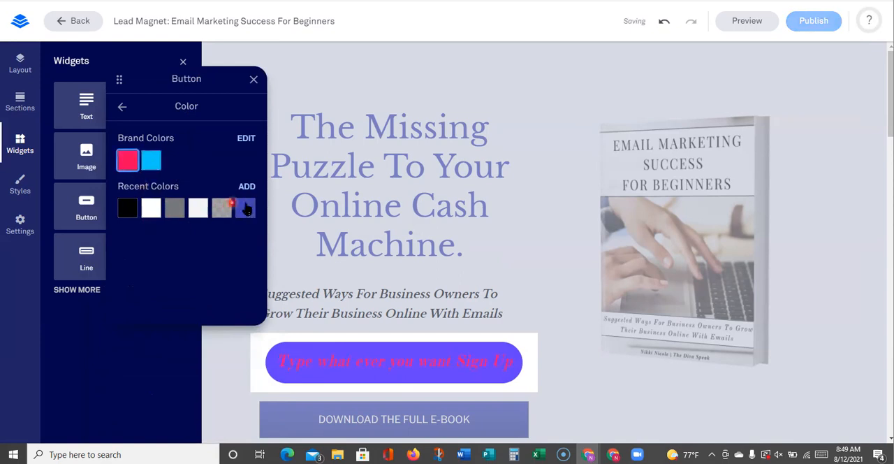
{"action": "left_click", "coordinate": [248, 209]}
{"action": "left_click", "coordinate": [222, 209]}
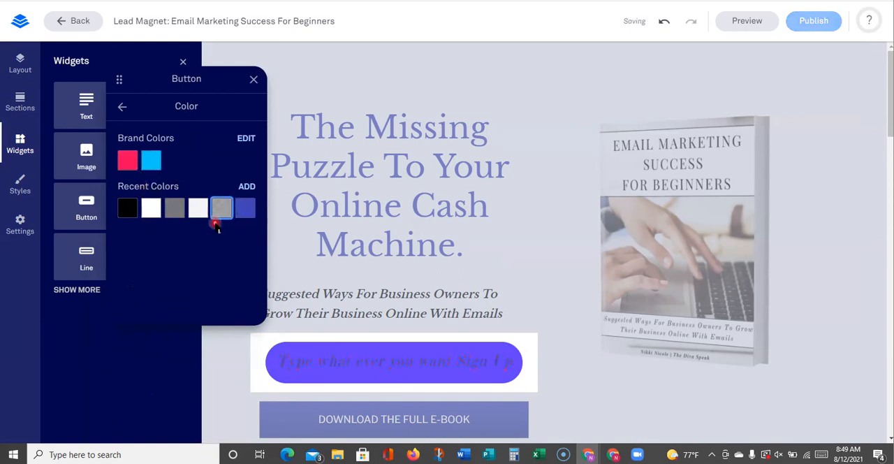
Try near-white and gray on the button's label, set its text color to black and close the button settings and widget list
{"action": "left_click", "coordinate": [202, 211]}
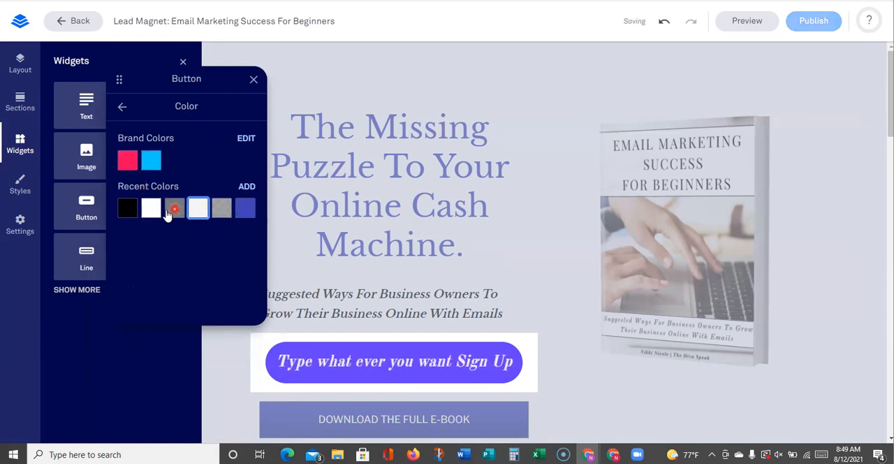
{"action": "left_click", "coordinate": [172, 208]}
{"action": "left_click", "coordinate": [129, 210]}
{"action": "left_click", "coordinate": [122, 107]}
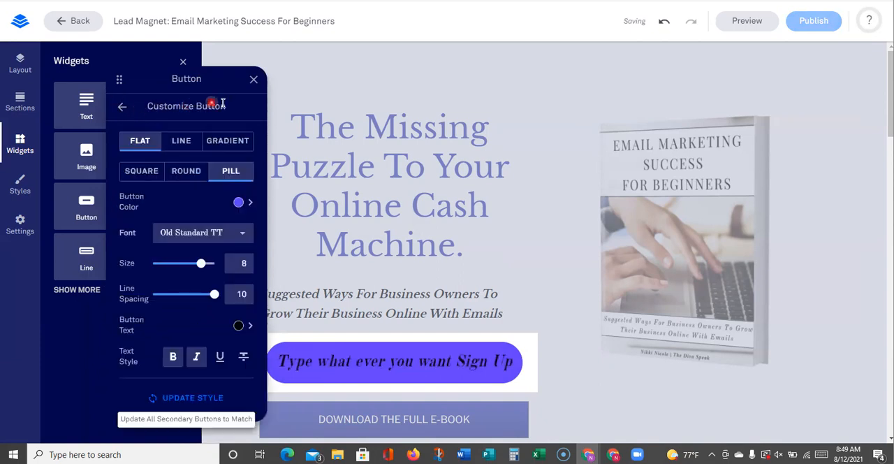
{"action": "left_click", "coordinate": [126, 110]}
{"action": "left_click", "coordinate": [254, 80]}
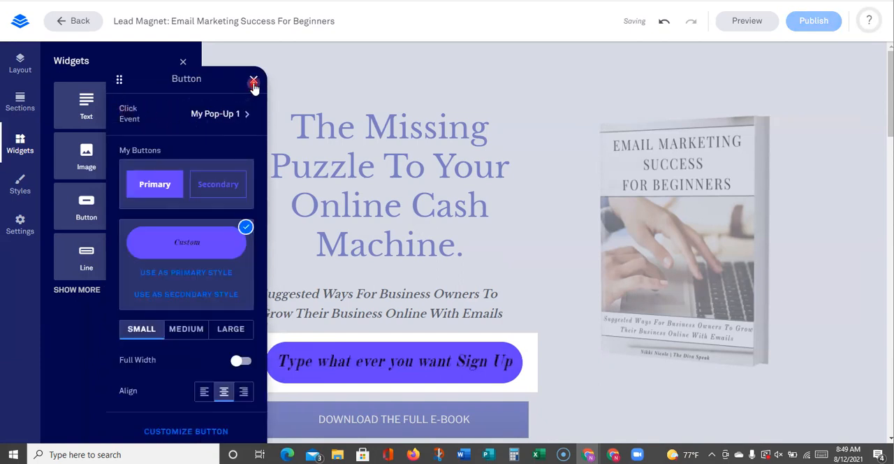
{"action": "left_click", "coordinate": [305, 132]}
{"action": "left_click", "coordinate": [209, 78]}
{"action": "left_click", "coordinate": [183, 62]}
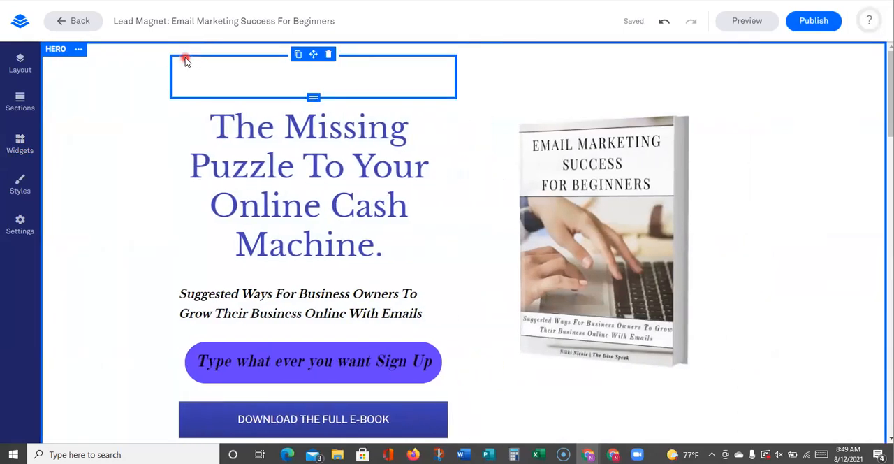
Look over the hero section's headline, subtitle, cover image and new pill-shaped button
{"action": "left_click", "coordinate": [180, 198]}
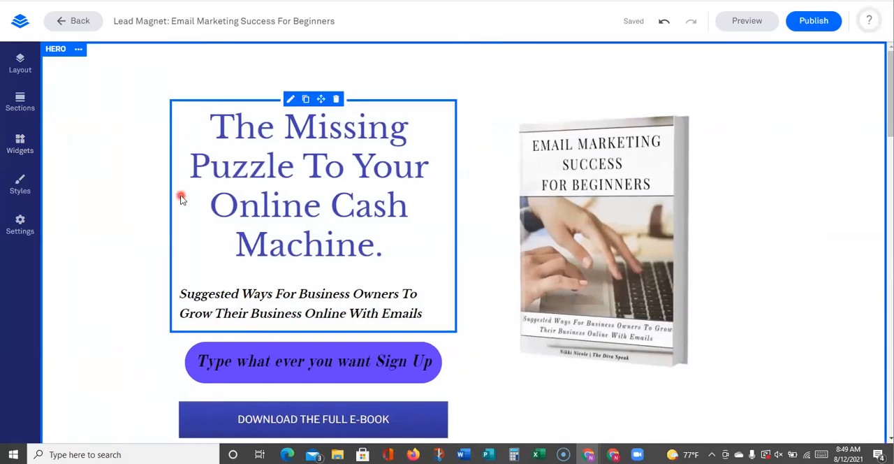
{"action": "left_click", "coordinate": [340, 360]}
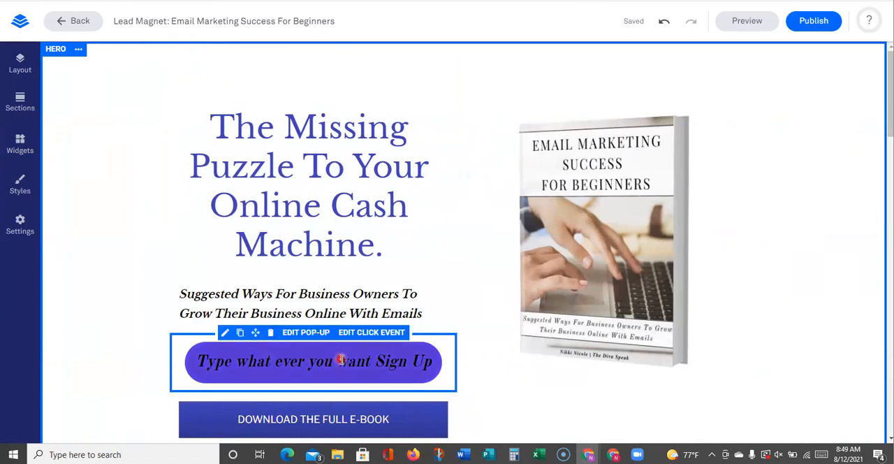
{"action": "left_click", "coordinate": [316, 204]}
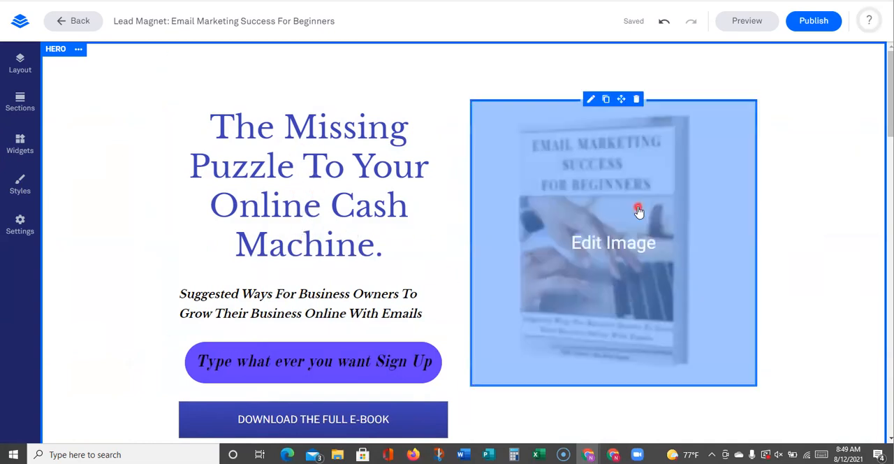
{"action": "left_click", "coordinate": [608, 207]}
{"action": "left_click", "coordinate": [359, 292]}
{"action": "left_click", "coordinate": [309, 374]}
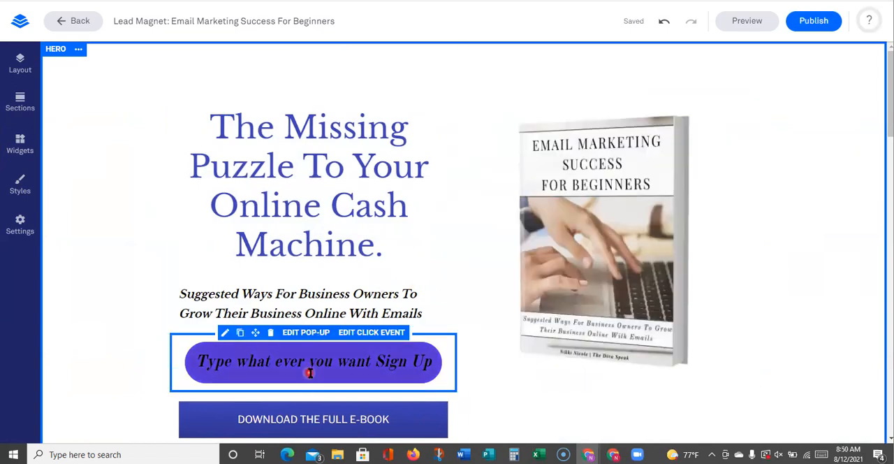
Examine the logos, chapter preview and about-the-author sections further down the page and return to the hero section
{"action": "scroll", "coordinate": [309, 374], "scroll_direction": "down", "scroll_amount": 6}
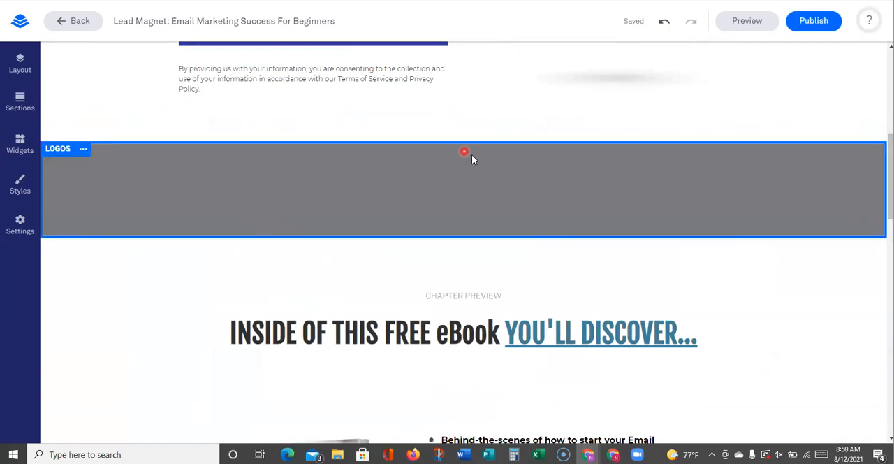
{"action": "scroll", "coordinate": [803, 230], "scroll_direction": "down", "scroll_amount": 3}
{"action": "left_click", "coordinate": [286, 170]}
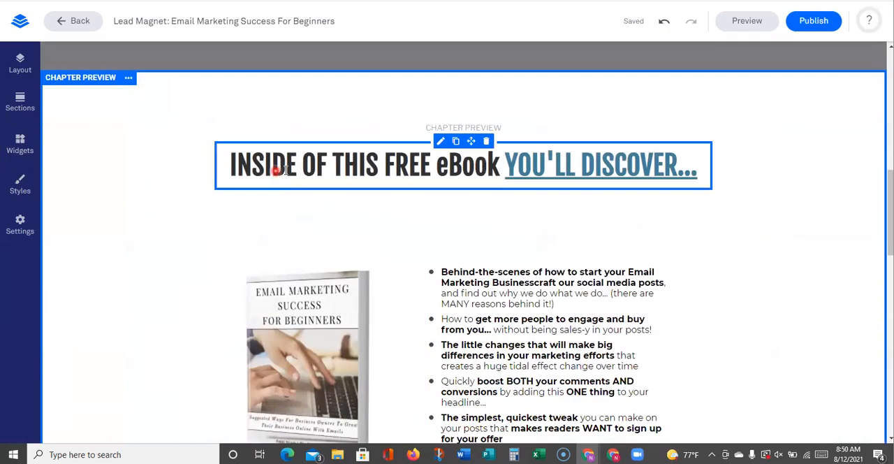
{"action": "scroll", "coordinate": [589, 168], "scroll_direction": "down", "scroll_amount": 2}
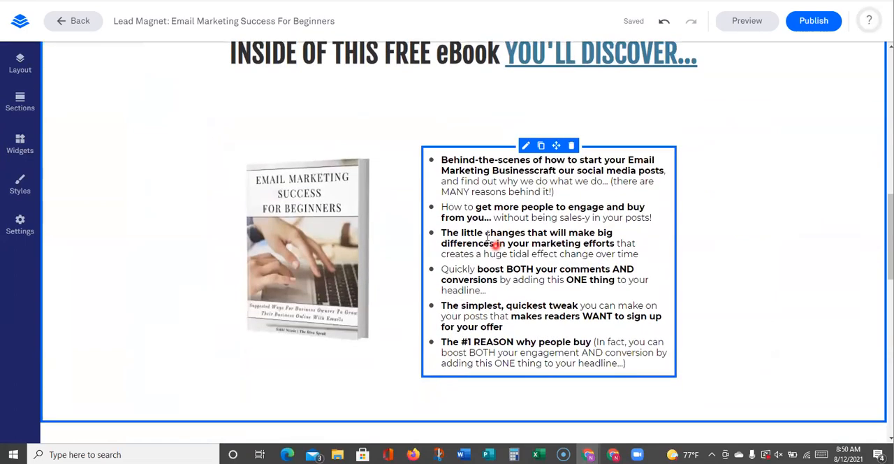
{"action": "scroll", "coordinate": [552, 199], "scroll_direction": "down", "scroll_amount": 6}
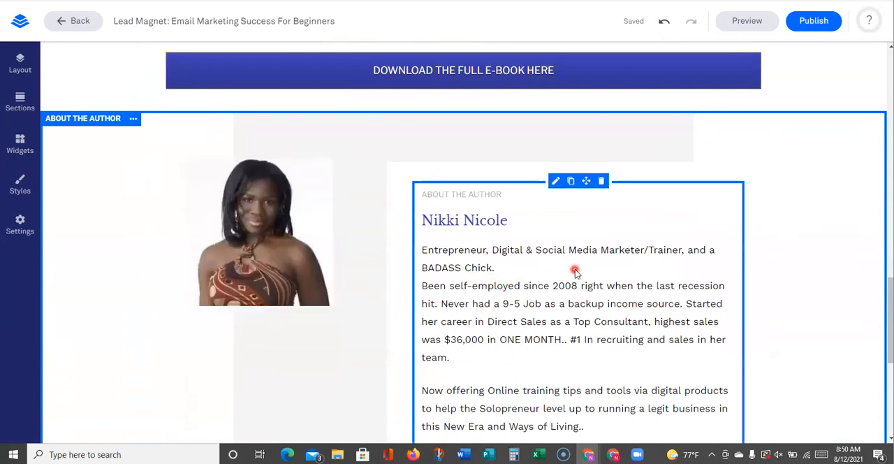
{"action": "scroll", "coordinate": [443, 249], "scroll_direction": "up", "scroll_amount": 2}
{"action": "scroll", "coordinate": [459, 193], "scroll_direction": "up", "scroll_amount": 3}
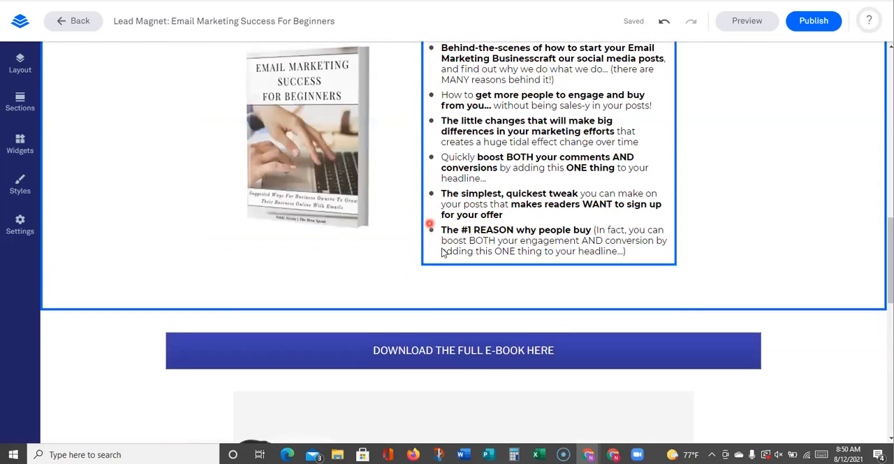
{"action": "scroll", "coordinate": [385, 247], "scroll_direction": "up", "scroll_amount": 8}
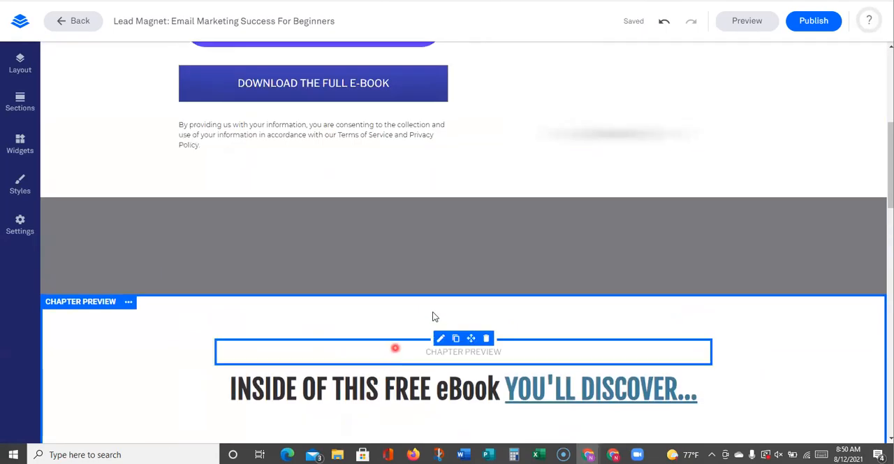
{"action": "scroll", "coordinate": [433, 317], "scroll_direction": "up", "scroll_amount": 5}
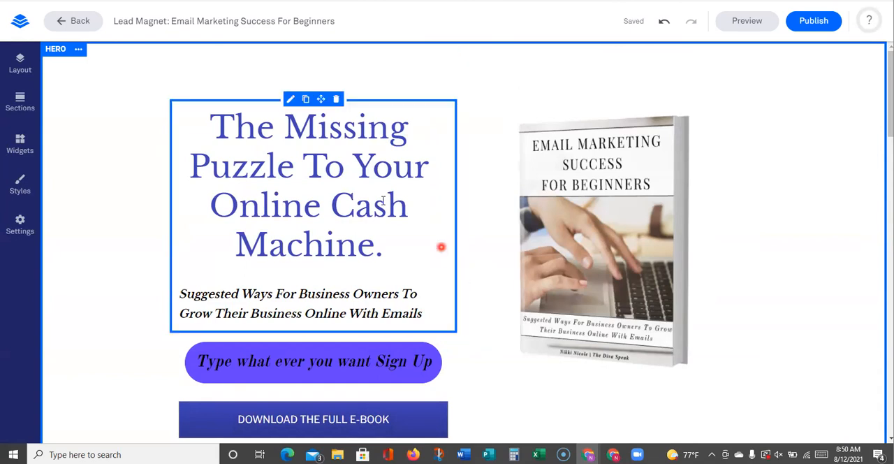
Open the Leadpages dashboard in a separate browser tab and start a new landing page to reach the template gallery
{"action": "right_click", "coordinate": [21, 20]}
{"action": "left_click", "coordinate": [49, 27]}
{"action": "left_click", "coordinate": [133, 0]}
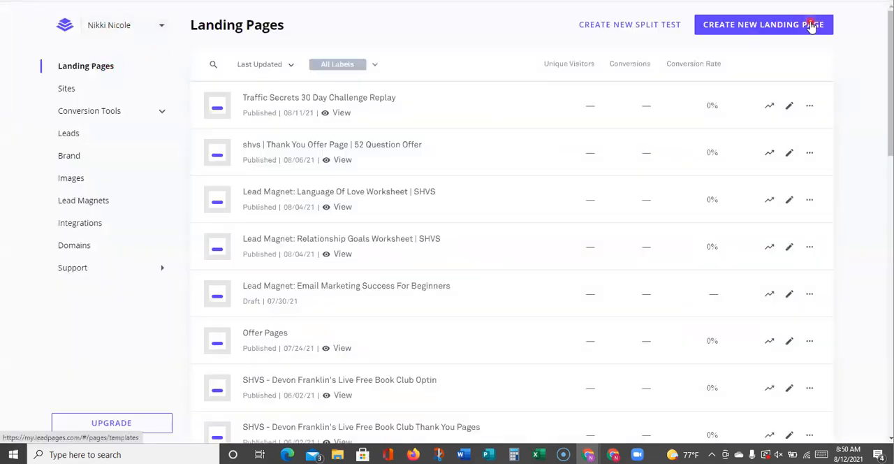
{"action": "left_click", "coordinate": [813, 26]}
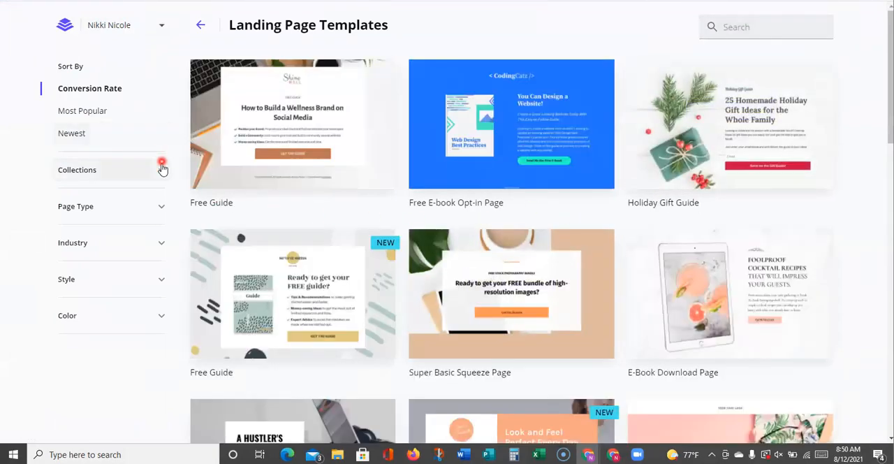
Filter the templates by page type, first Lead Capture and then Free Resource & Download, and browse the designs
{"action": "left_click", "coordinate": [160, 206]}
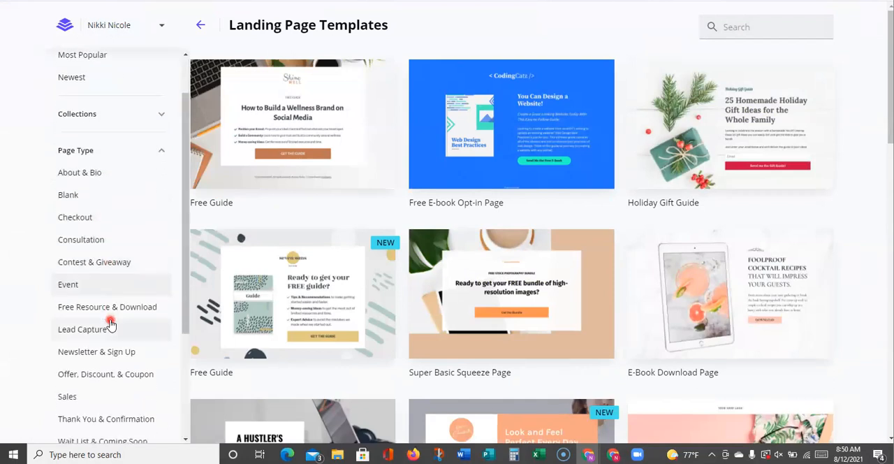
{"action": "scroll", "coordinate": [110, 323], "scroll_direction": "down", "scroll_amount": 3}
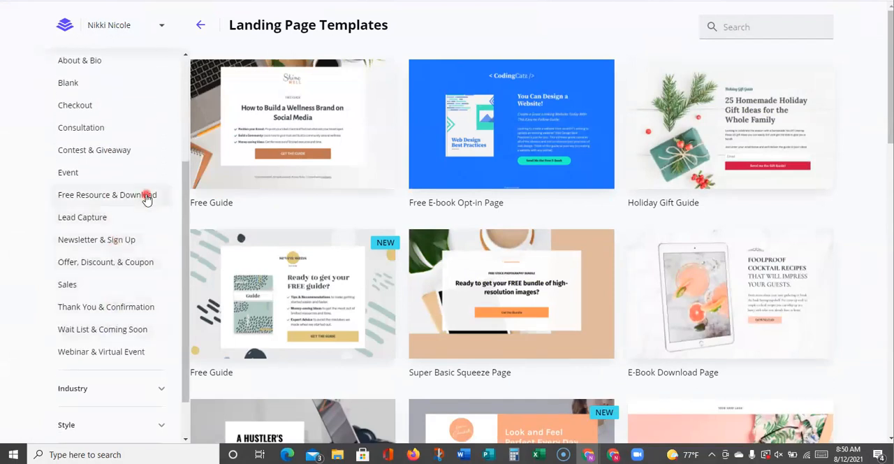
{"action": "left_click", "coordinate": [109, 224]}
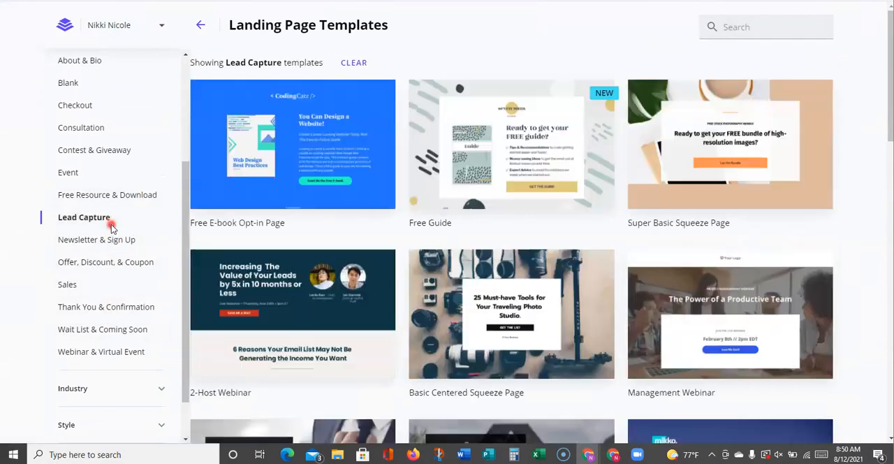
{"action": "left_click", "coordinate": [117, 199]}
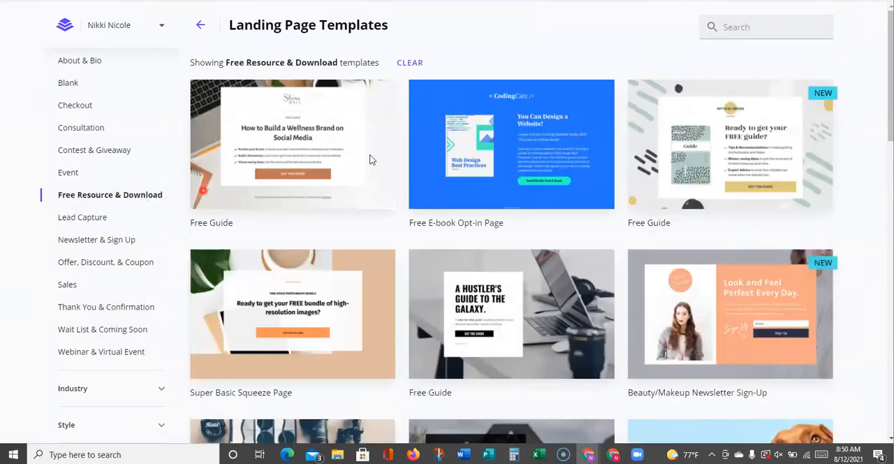
{"action": "mouse_move", "coordinate": [720, 135]}
{"action": "scroll", "coordinate": [720, 134], "scroll_direction": "down", "scroll_amount": 3}
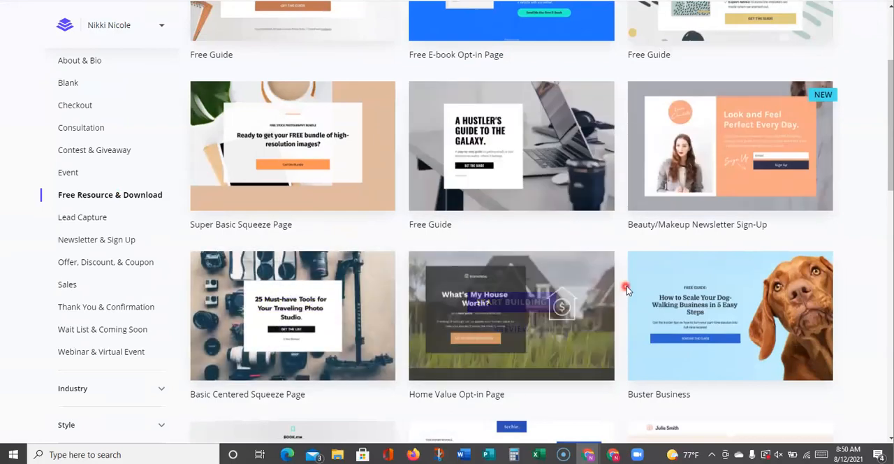
{"action": "scroll", "coordinate": [626, 286], "scroll_direction": "down", "scroll_amount": 2}
Switch the template filter back to Lead Capture and look through the squeeze page, webinar and opt-in designs
{"action": "left_click", "coordinate": [83, 228]}
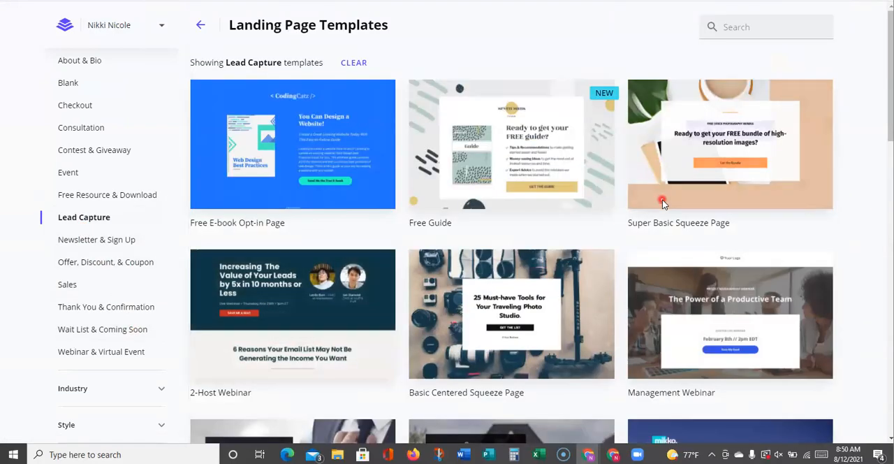
{"action": "scroll", "coordinate": [508, 244], "scroll_direction": "down", "scroll_amount": 3}
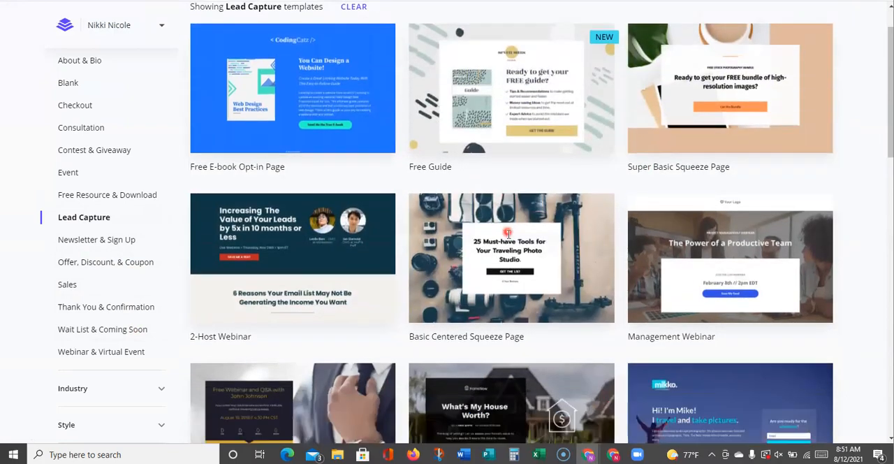
{"action": "scroll", "coordinate": [508, 245], "scroll_direction": "down", "scroll_amount": 5}
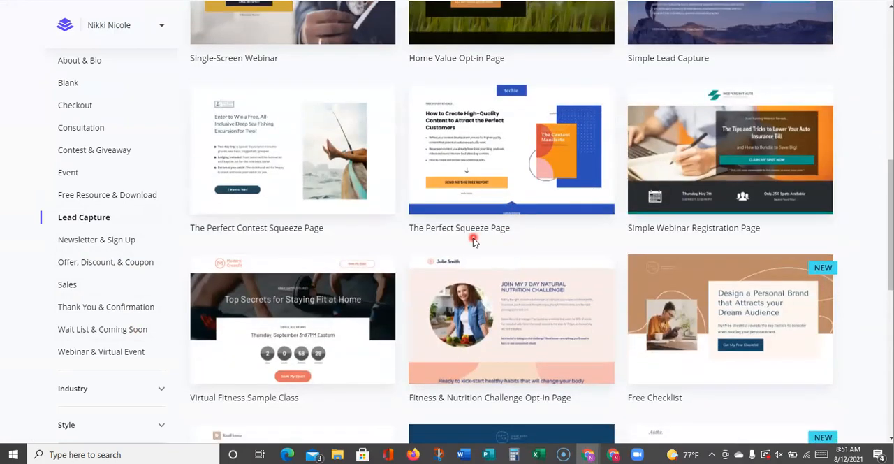
{"action": "mouse_move", "coordinate": [738, 186]}
{"action": "scroll", "coordinate": [738, 186], "scroll_direction": "down", "scroll_amount": 7}
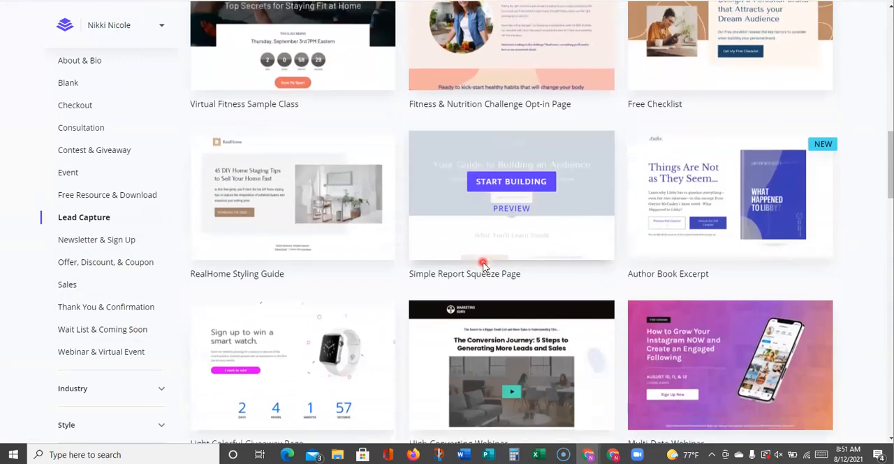
{"action": "scroll", "coordinate": [739, 63], "scroll_direction": "up", "scroll_amount": 2}
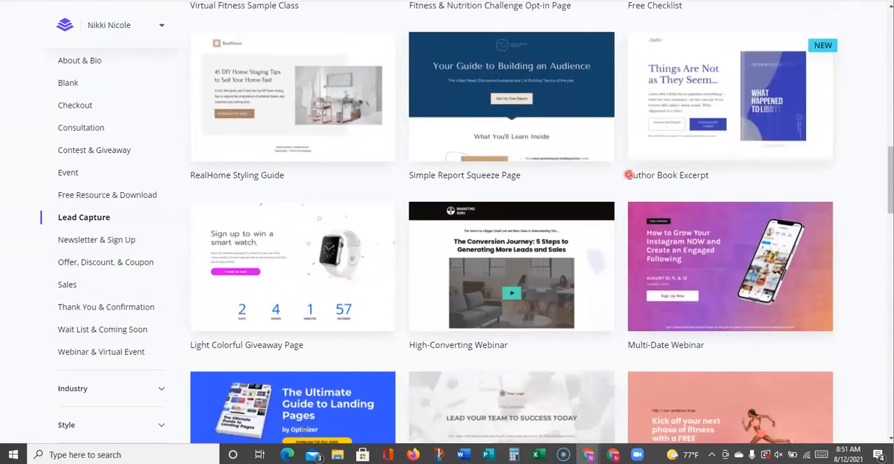
{"action": "scroll", "coordinate": [545, 224], "scroll_direction": "down", "scroll_amount": 1}
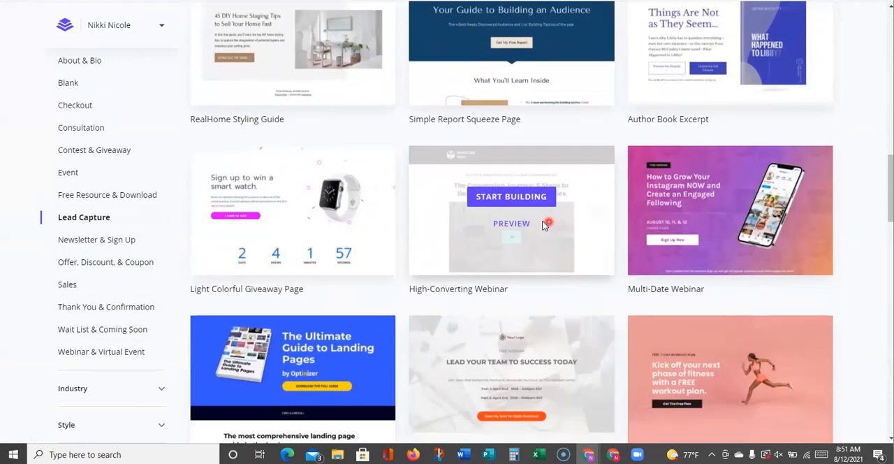
{"action": "scroll", "coordinate": [528, 281], "scroll_direction": "down", "scroll_amount": 4}
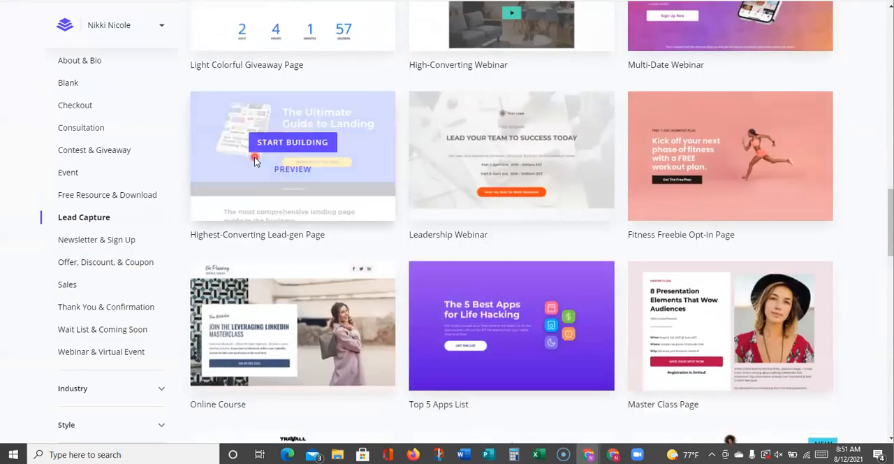
{"action": "scroll", "coordinate": [462, 221], "scroll_direction": "down", "scroll_amount": 6}
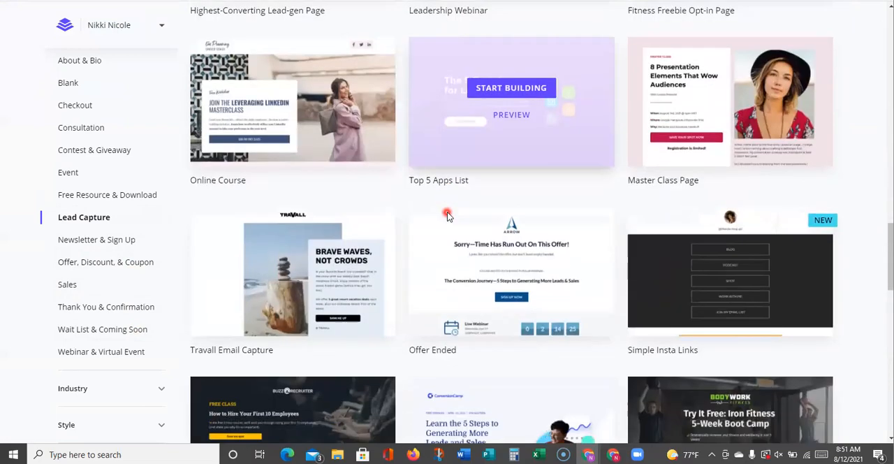
{"action": "scroll", "coordinate": [434, 216], "scroll_direction": "down", "scroll_amount": 7}
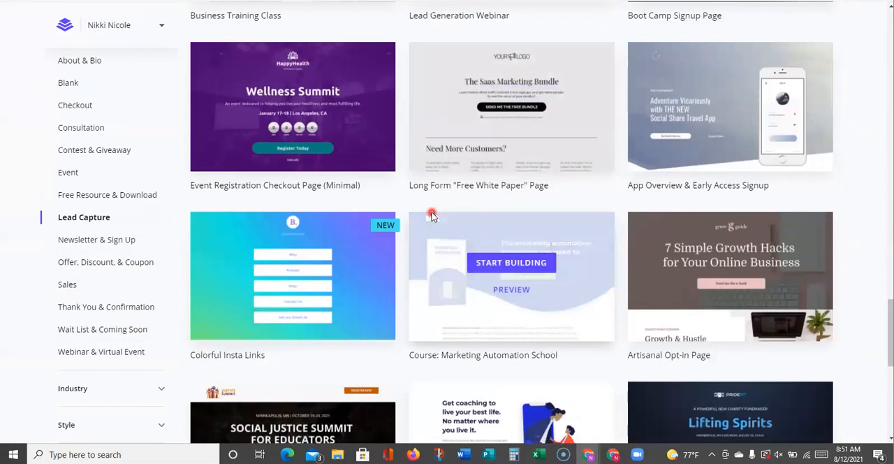
{"action": "scroll", "coordinate": [456, 209], "scroll_direction": "down", "scroll_amount": 10}
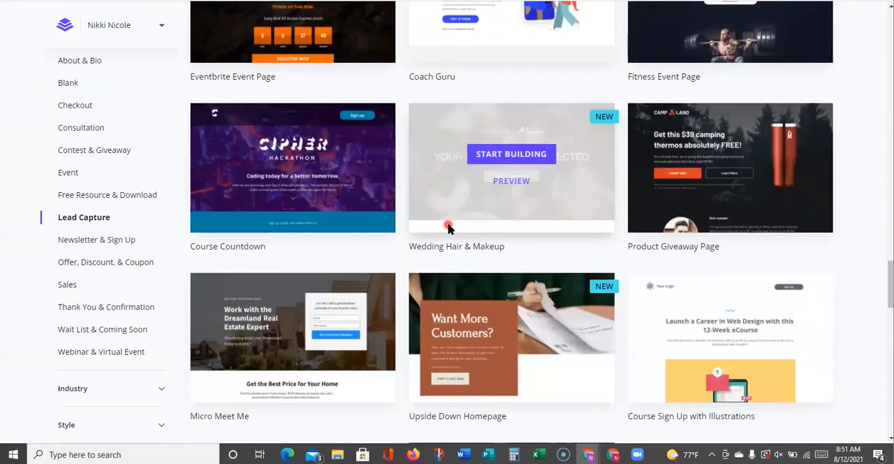
Preview the Creative Coach Freebie template at the end of the Lead Capture list
{"action": "scroll", "coordinate": [448, 226], "scroll_direction": "down", "scroll_amount": 11}
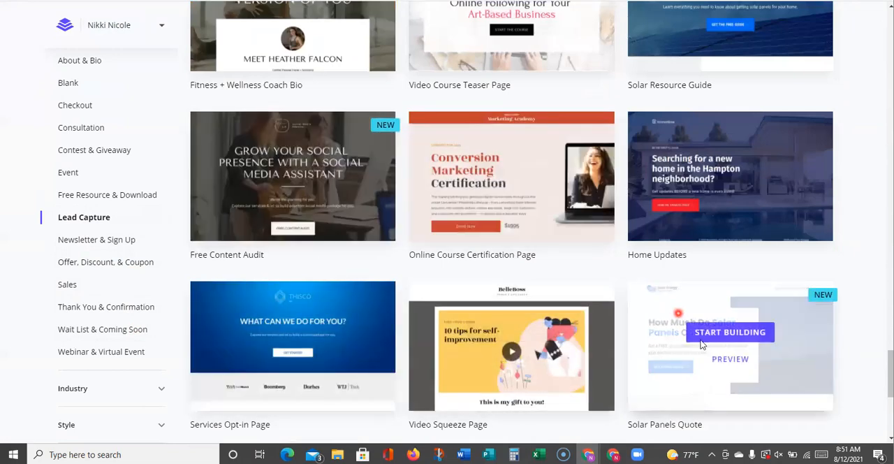
{"action": "scroll", "coordinate": [730, 314], "scroll_direction": "down", "scroll_amount": 4}
{"action": "scroll", "coordinate": [299, 190], "scroll_direction": "down", "scroll_amount": 2}
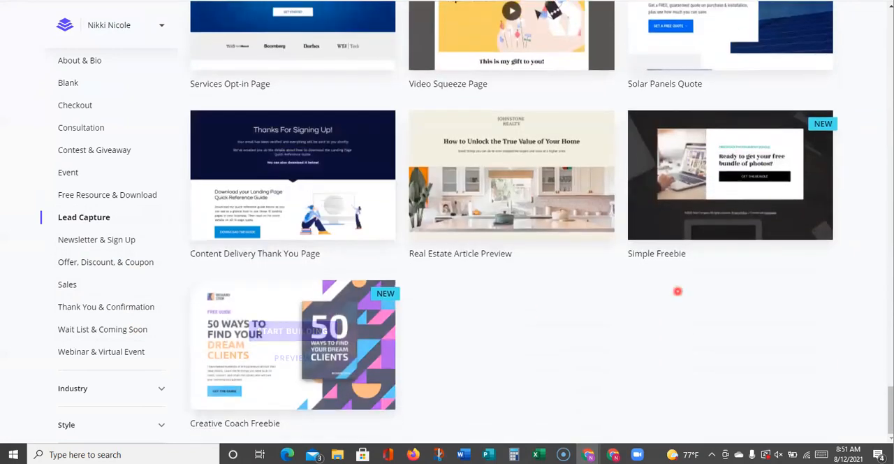
{"action": "left_click", "coordinate": [294, 359]}
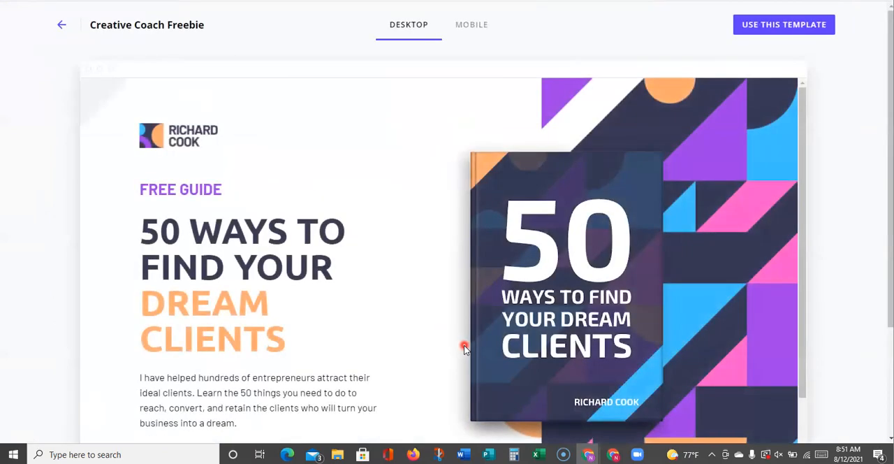
Examine the Creative Coach Freebie template preview, including its email opt-in pop-up, and close the pop-up
{"action": "scroll", "coordinate": [464, 341], "scroll_direction": "down", "scroll_amount": 2}
{"action": "scroll", "coordinate": [461, 335], "scroll_direction": "up", "scroll_amount": 2}
{"action": "scroll", "coordinate": [569, 268], "scroll_direction": "down", "scroll_amount": 2}
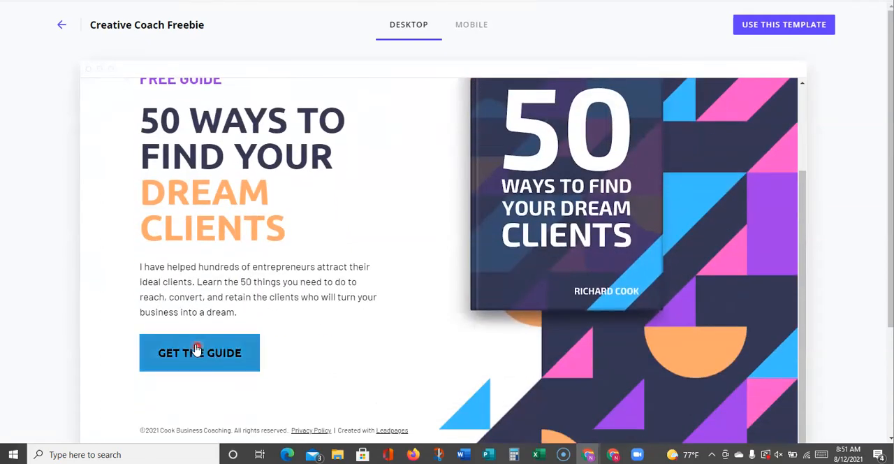
{"action": "left_click", "coordinate": [523, 250]}
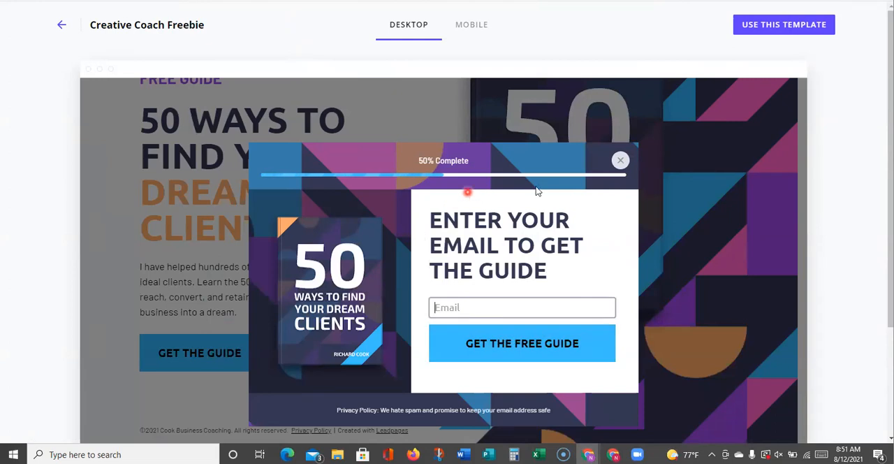
{"action": "left_click", "coordinate": [622, 162]}
{"action": "scroll", "coordinate": [415, 200], "scroll_direction": "up", "scroll_amount": 2}
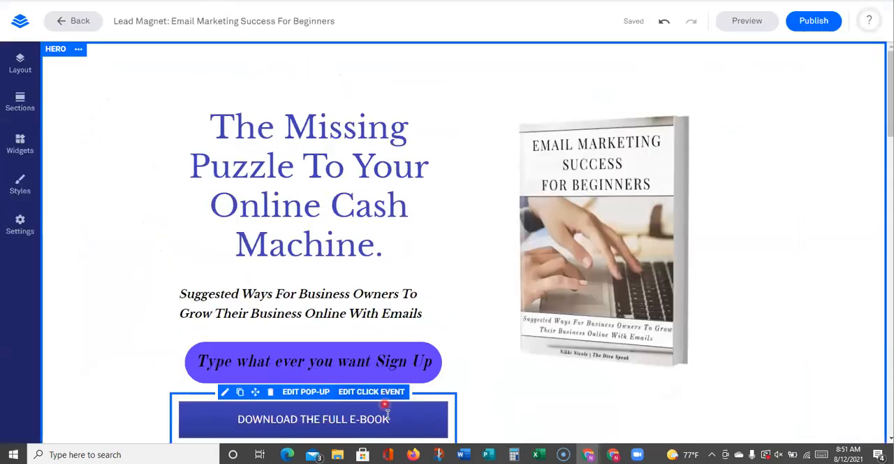
In the e-book page editor, change the submit button text in the sign-up button's pop-up form to "Send me the Ebook" and close the pop-up
{"action": "mouse_move", "coordinate": [394, 358]}
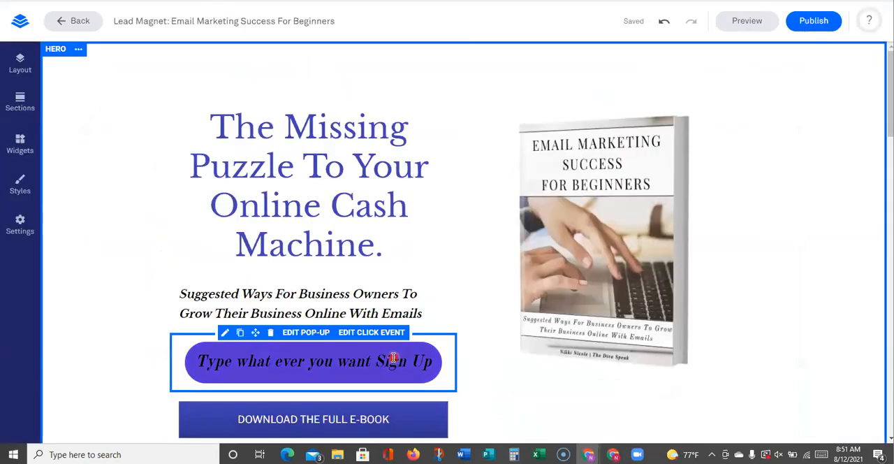
{"action": "left_click", "coordinate": [296, 334]}
{"action": "mouse_move", "coordinate": [467, 311]}
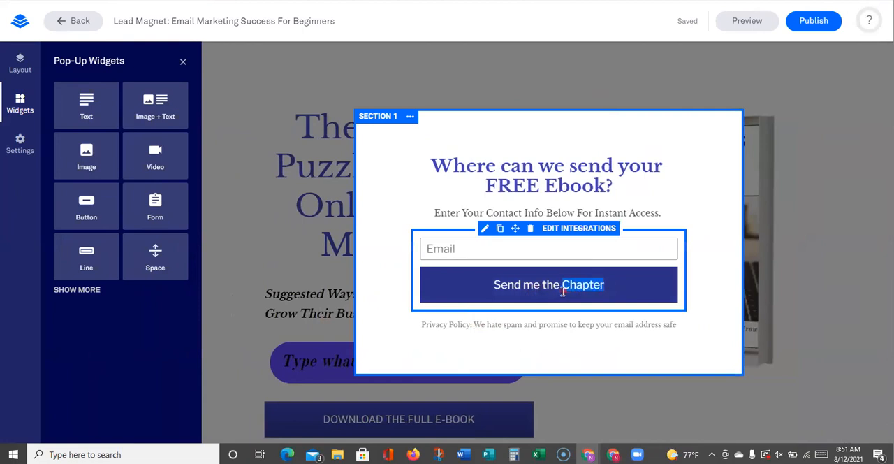
{"action": "type", "text": "E"}
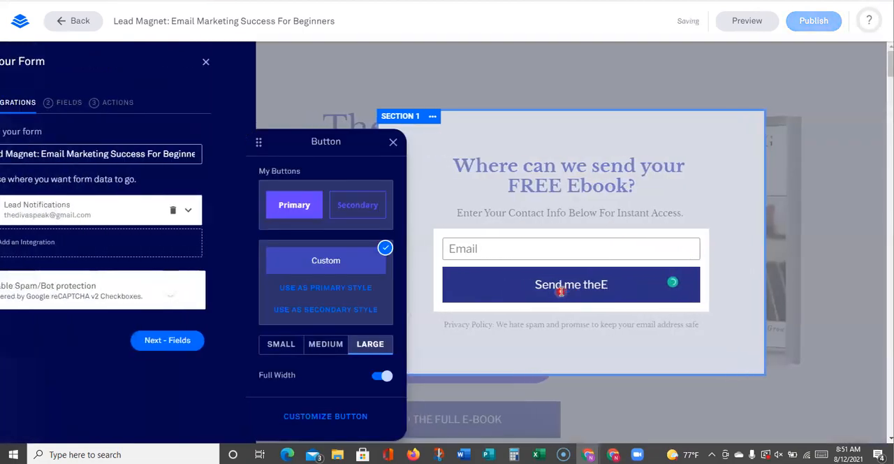
{"action": "key", "text": "BackSpace"}
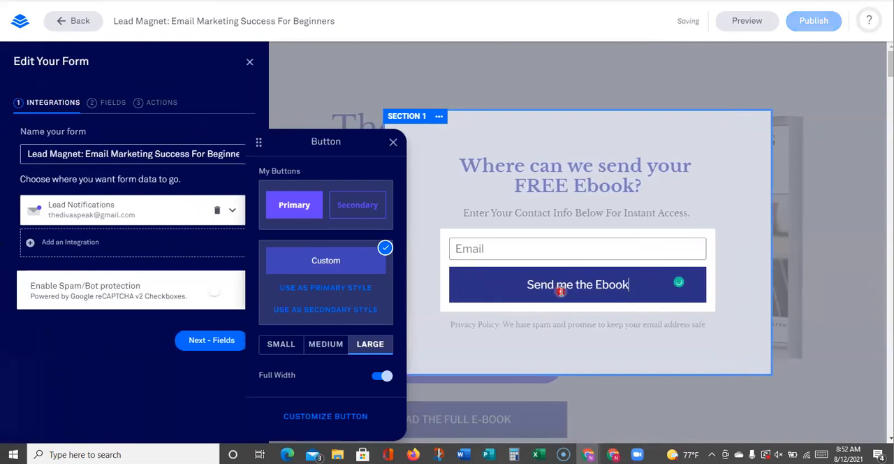
{"action": "left_click", "coordinate": [489, 94]}
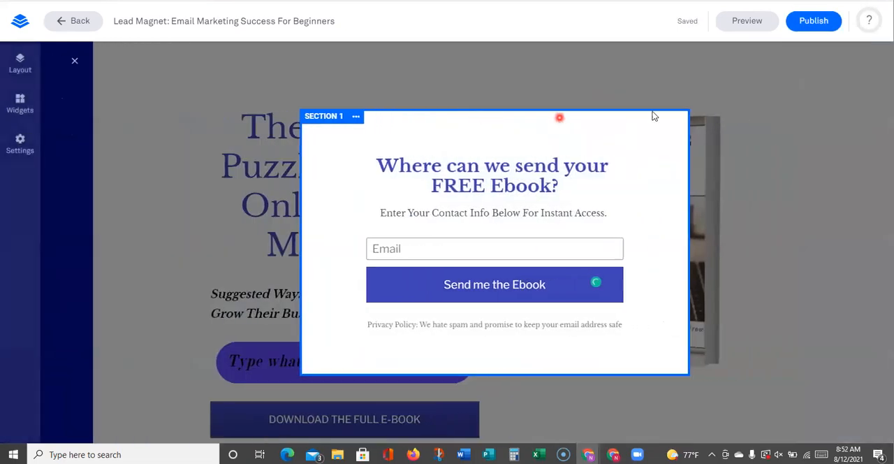
{"action": "left_click", "coordinate": [768, 120]}
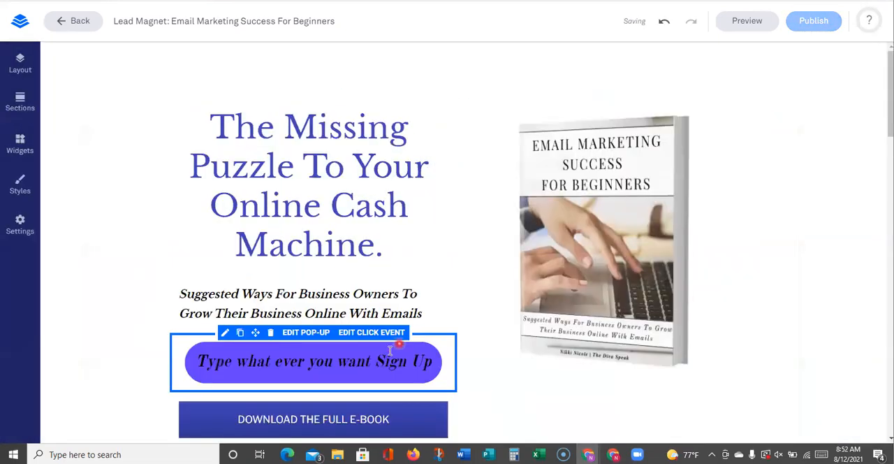
Delete the "Type what ever you want Sign Up" button from the hero section and check the remaining layout
{"action": "left_click", "coordinate": [272, 333]}
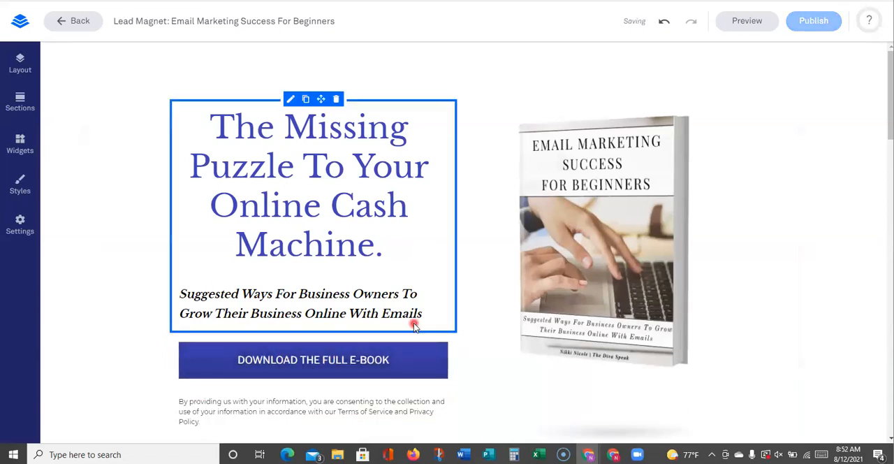
{"action": "scroll", "coordinate": [414, 323], "scroll_direction": "down", "scroll_amount": 3}
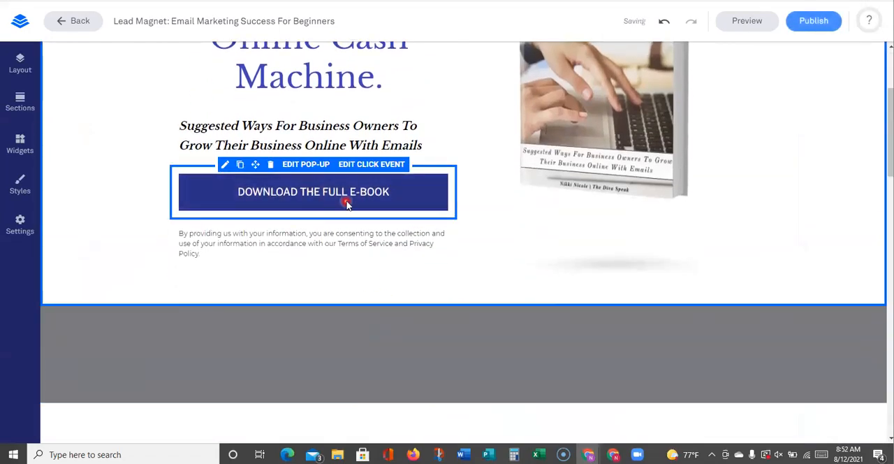
{"action": "scroll", "coordinate": [489, 133], "scroll_direction": "up", "scroll_amount": 3}
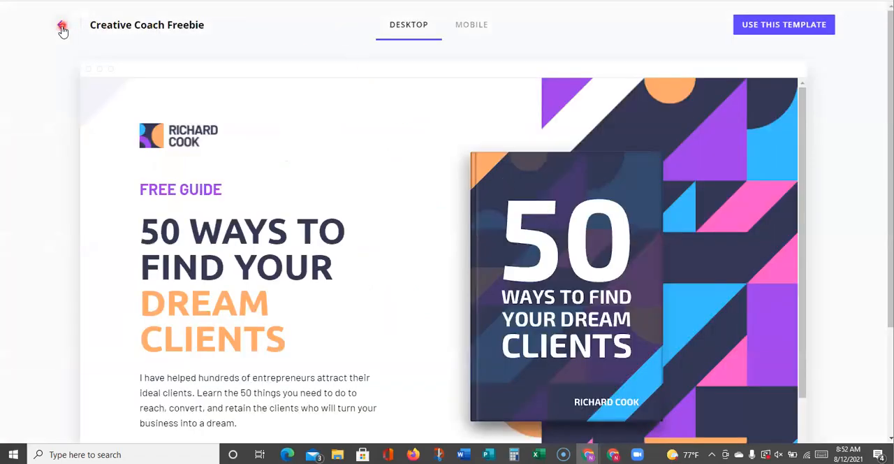
Return to the Lead Capture template gallery in the other browser tab and preview the Author Book Excerpt template
{"action": "left_click", "coordinate": [62, 28]}
{"action": "scroll", "coordinate": [731, 250], "scroll_direction": "up", "scroll_amount": 7}
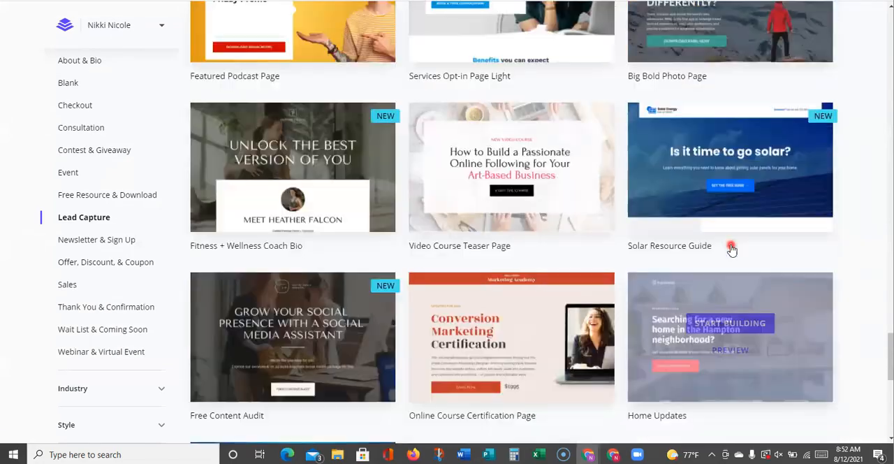
{"action": "scroll", "coordinate": [731, 249], "scroll_direction": "up", "scroll_amount": 15}
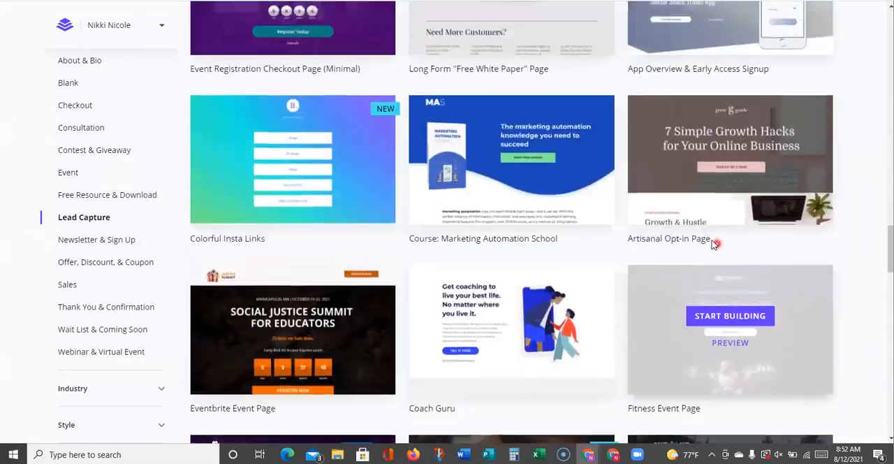
{"action": "scroll", "coordinate": [698, 224], "scroll_direction": "up", "scroll_amount": 10}
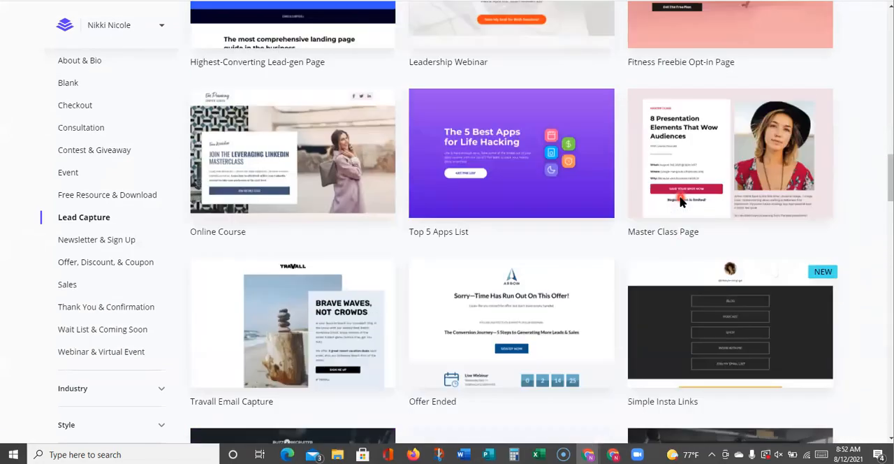
{"action": "scroll", "coordinate": [682, 201], "scroll_direction": "up", "scroll_amount": 8}
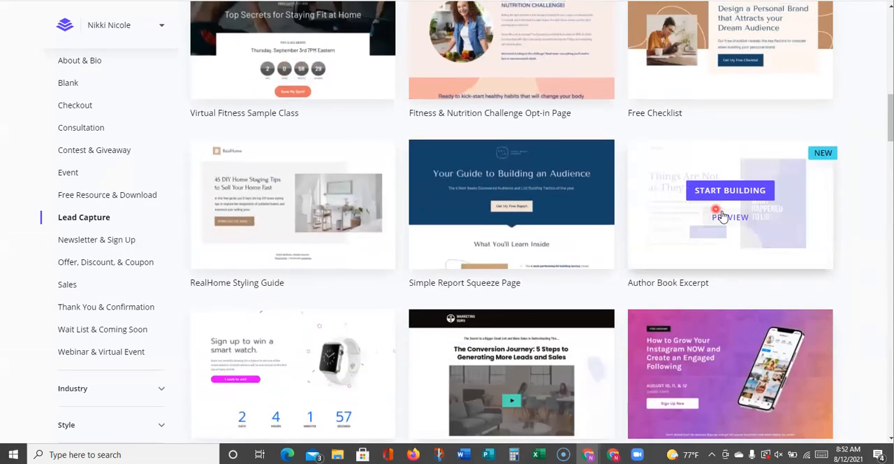
{"action": "left_click", "coordinate": [725, 219]}
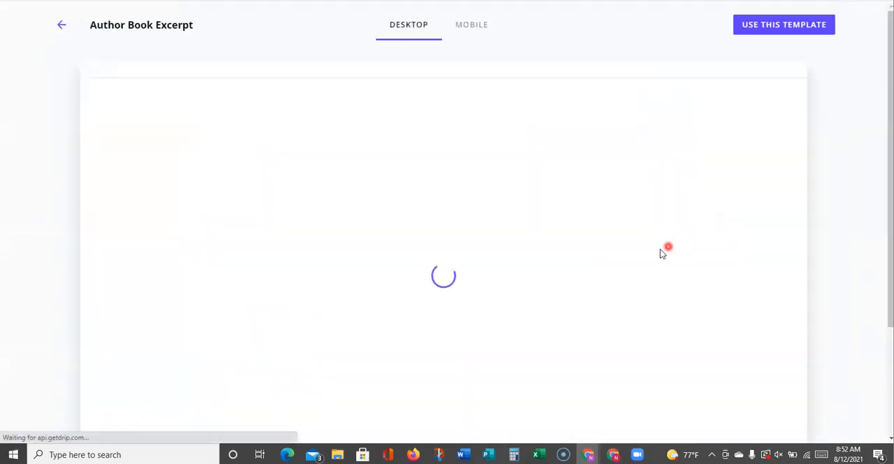
Look through the Author Book Excerpt preview and compare it with the finished e-book page's hero, bullet list and download button
{"action": "scroll", "coordinate": [612, 266], "scroll_direction": "down", "scroll_amount": 2}
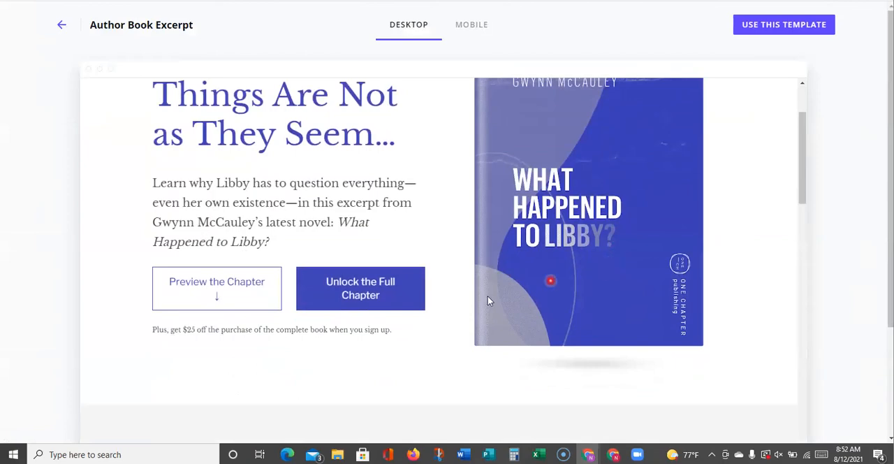
{"action": "scroll", "coordinate": [489, 302], "scroll_direction": "down", "scroll_amount": 15}
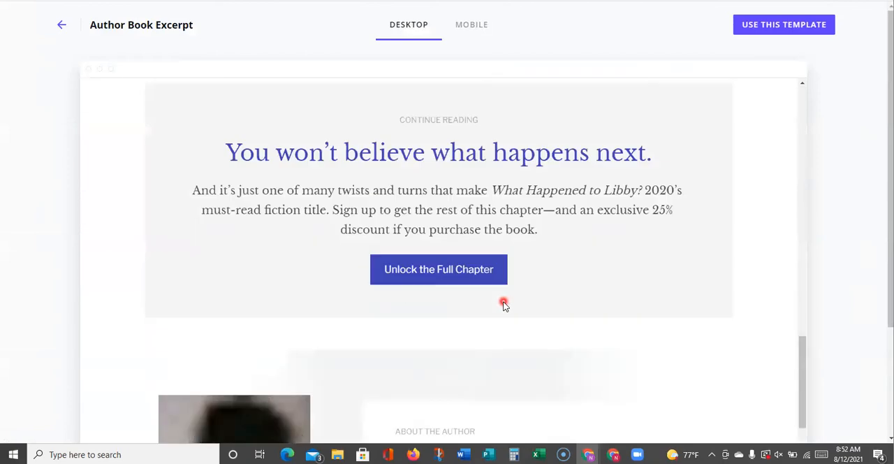
{"action": "scroll", "coordinate": [504, 304], "scroll_direction": "down", "scroll_amount": 4}
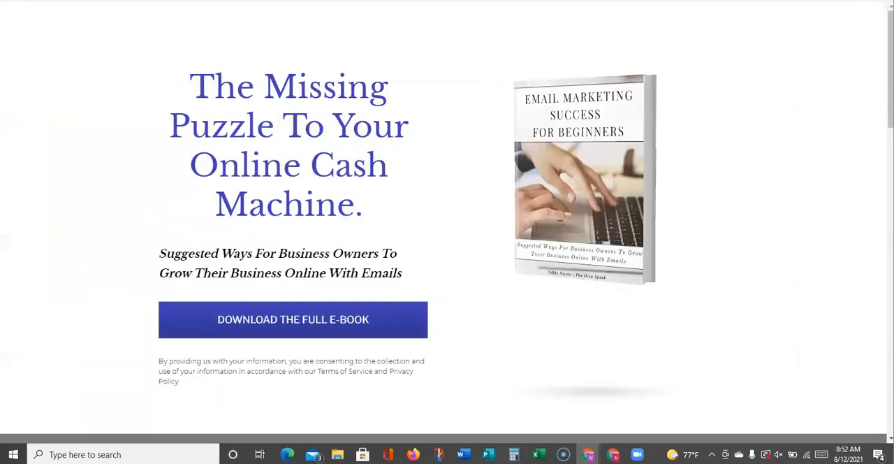
{"action": "scroll", "coordinate": [430, 152], "scroll_direction": "down", "scroll_amount": 12}
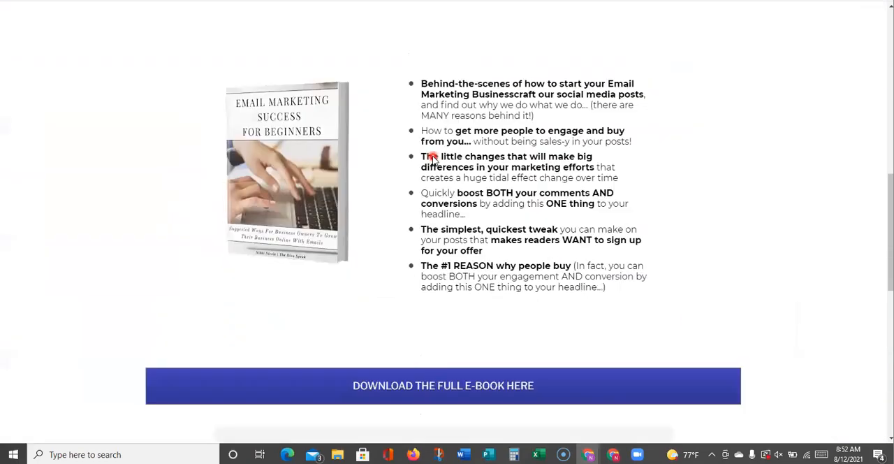
{"action": "scroll", "coordinate": [433, 159], "scroll_direction": "down", "scroll_amount": 4}
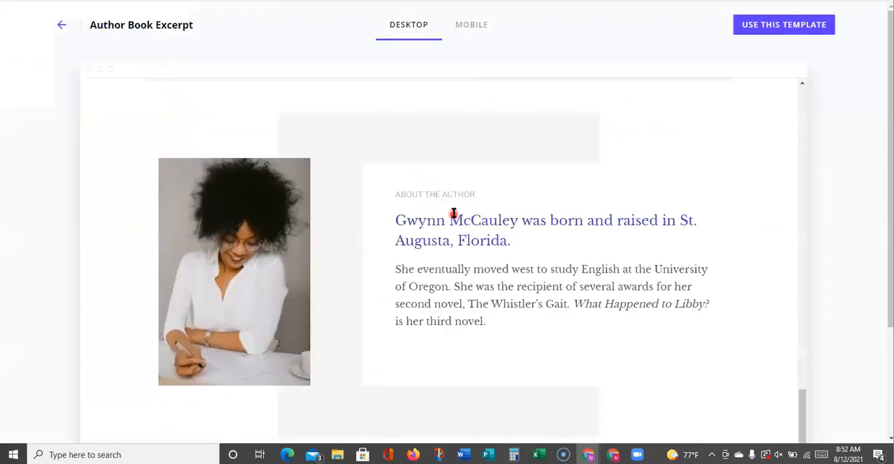
Review the Author Book Excerpt template from its Continue Reading block up through the chapter preview, bookstore logos and hero
{"action": "scroll", "coordinate": [453, 213], "scroll_direction": "up", "scroll_amount": 5}
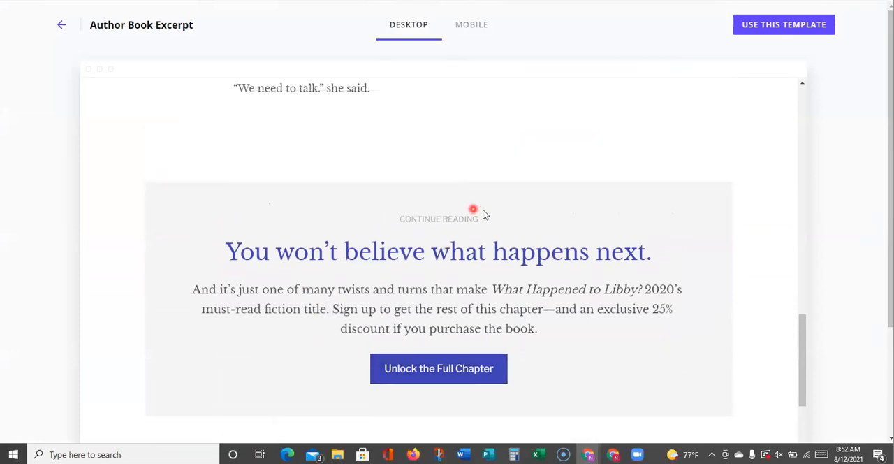
{"action": "scroll", "coordinate": [463, 294], "scroll_direction": "up", "scroll_amount": 10}
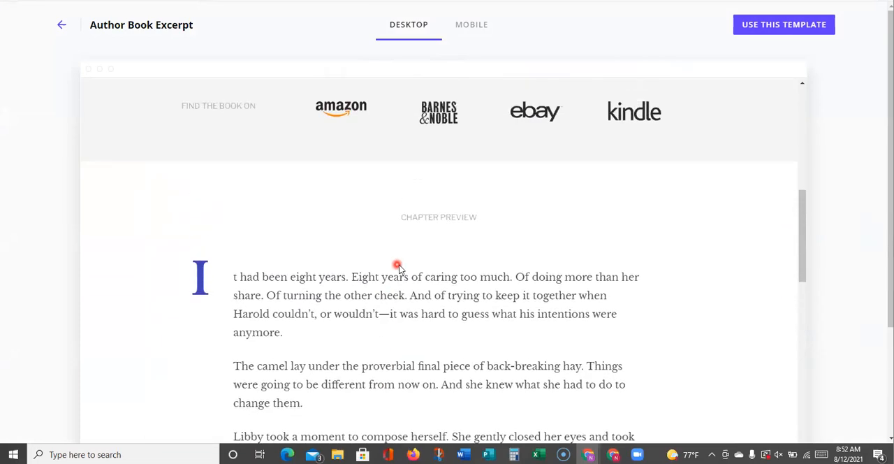
{"action": "scroll", "coordinate": [440, 273], "scroll_direction": "up", "scroll_amount": 3}
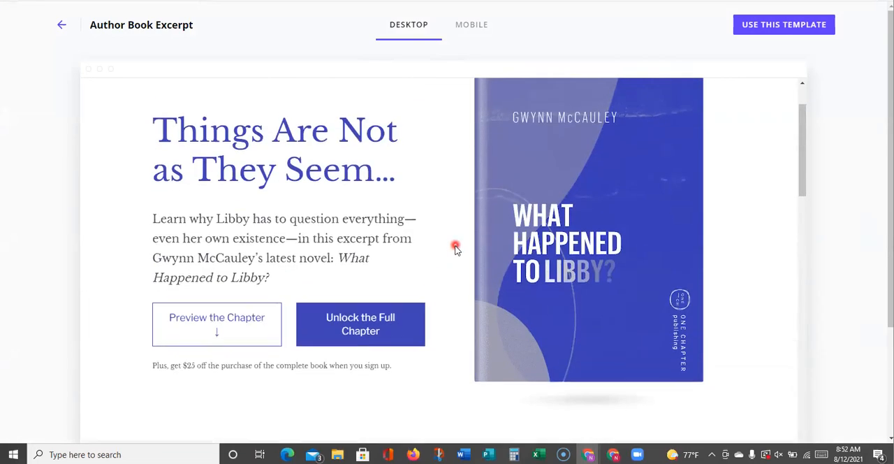
{"action": "scroll", "coordinate": [455, 248], "scroll_direction": "down", "scroll_amount": 4}
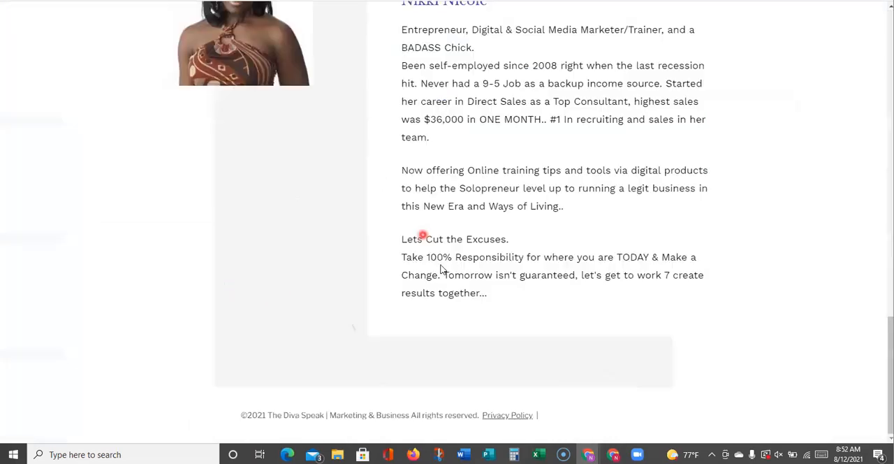
{"action": "scroll", "coordinate": [433, 245], "scroll_direction": "up", "scroll_amount": 10}
{"action": "scroll", "coordinate": [299, 345], "scroll_direction": "up", "scroll_amount": 5}
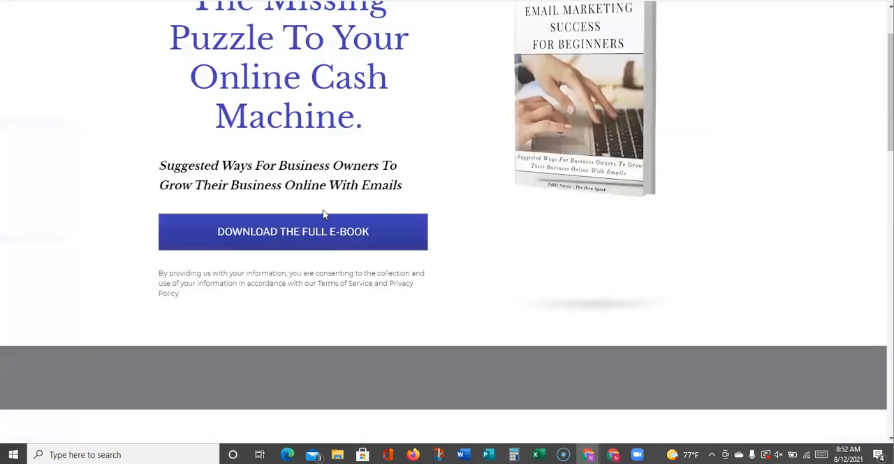
{"action": "scroll", "coordinate": [323, 224], "scroll_direction": "up", "scroll_amount": 2}
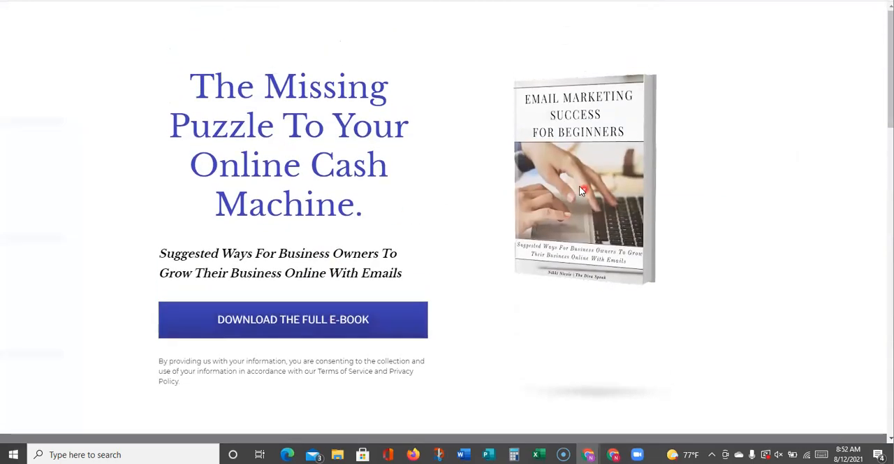
Compare the e-book page's hero and Chapter Preview section with the template, and examine the template's Continue Reading and About the Author sections
{"action": "scroll", "coordinate": [341, 65], "scroll_direction": "down", "scroll_amount": 2}
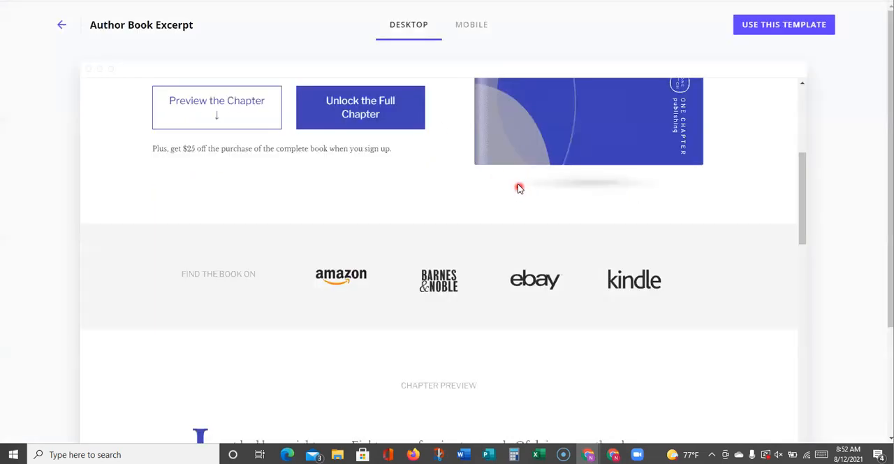
{"action": "scroll", "coordinate": [521, 189], "scroll_direction": "up", "scroll_amount": 5}
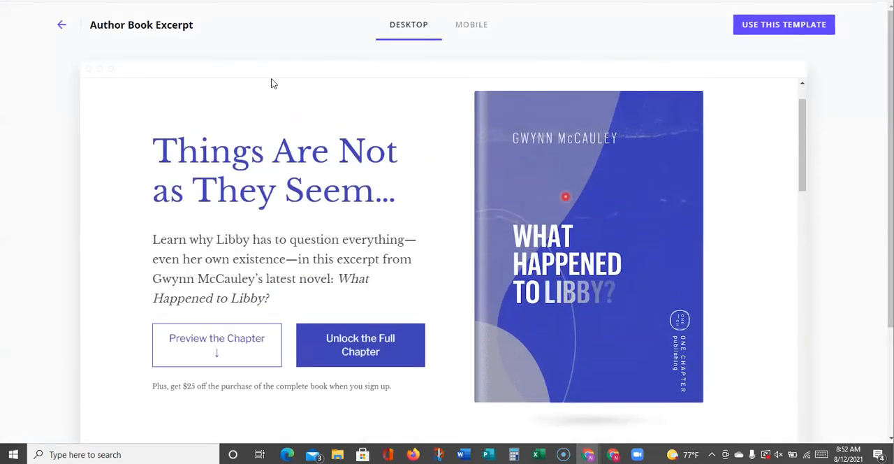
{"action": "scroll", "coordinate": [272, 82], "scroll_direction": "up", "scroll_amount": 2}
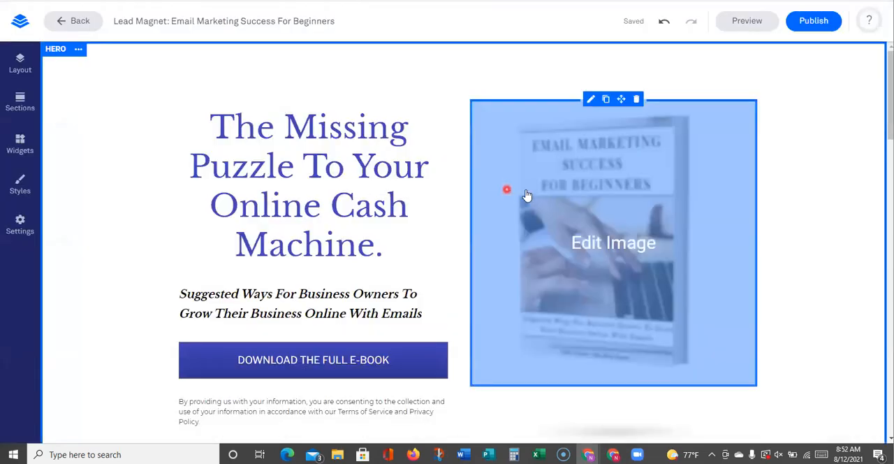
{"action": "scroll", "coordinate": [552, 224], "scroll_direction": "down", "scroll_amount": 10}
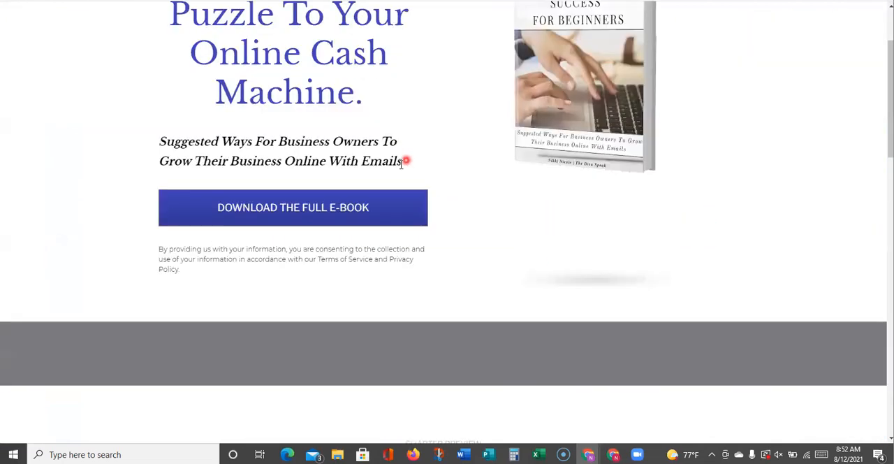
{"action": "scroll", "coordinate": [447, 210], "scroll_direction": "down", "scroll_amount": 3}
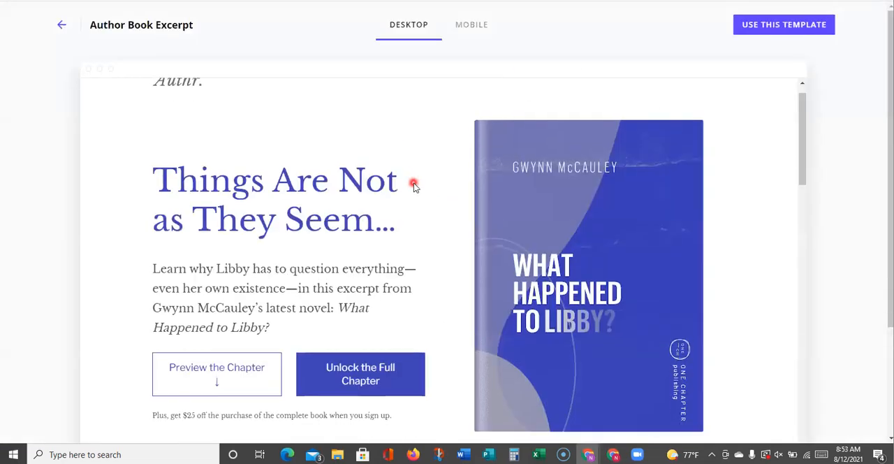
{"action": "scroll", "coordinate": [413, 185], "scroll_direction": "down", "scroll_amount": 7}
{"action": "scroll", "coordinate": [392, 283], "scroll_direction": "down", "scroll_amount": 6}
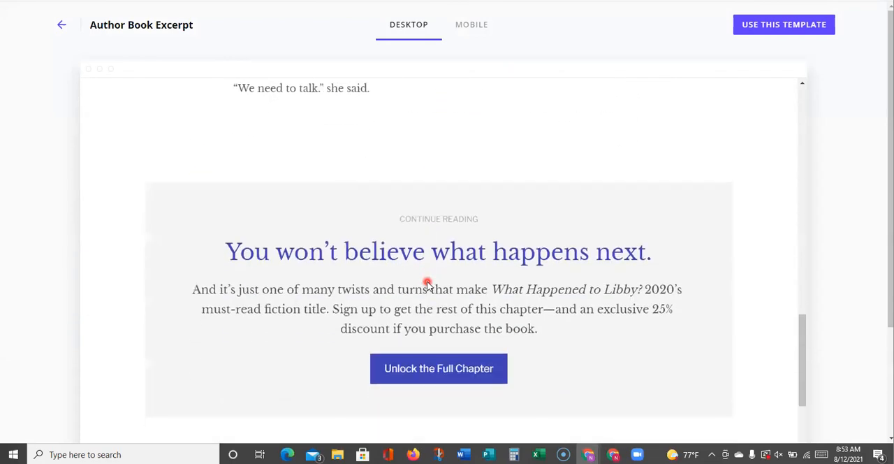
{"action": "scroll", "coordinate": [428, 284], "scroll_direction": "down", "scroll_amount": 5}
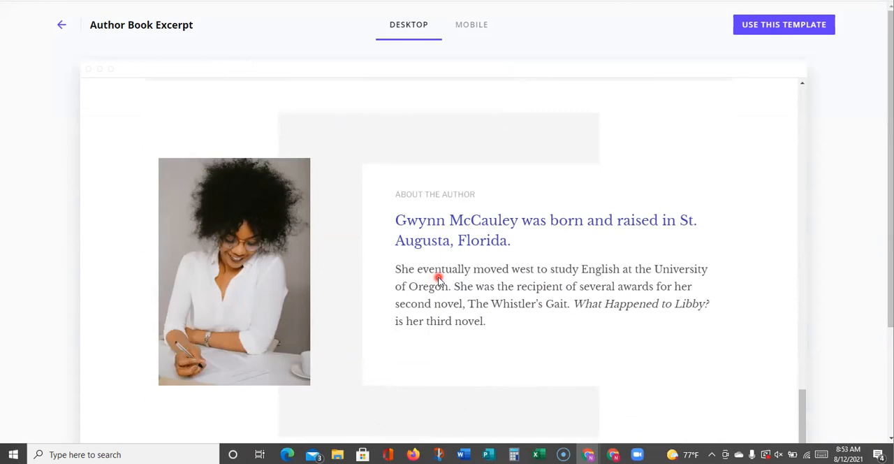
{"action": "scroll", "coordinate": [434, 280], "scroll_direction": "up", "scroll_amount": 15}
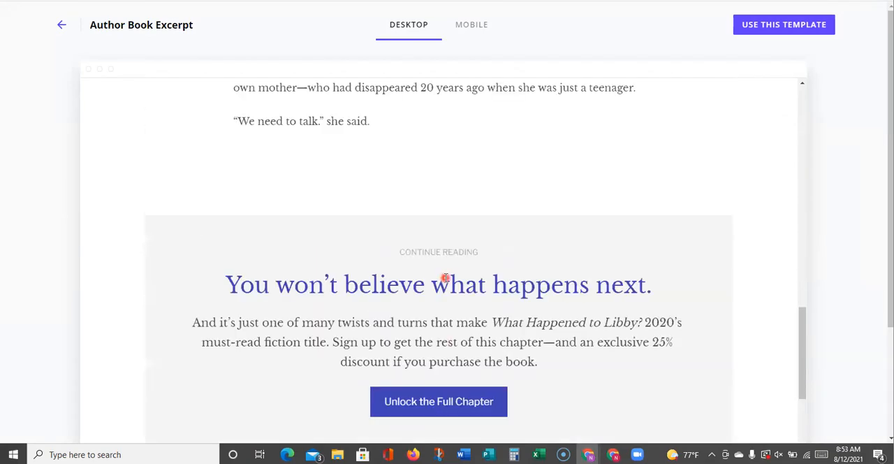
{"action": "scroll", "coordinate": [455, 290], "scroll_direction": "up", "scroll_amount": 8}
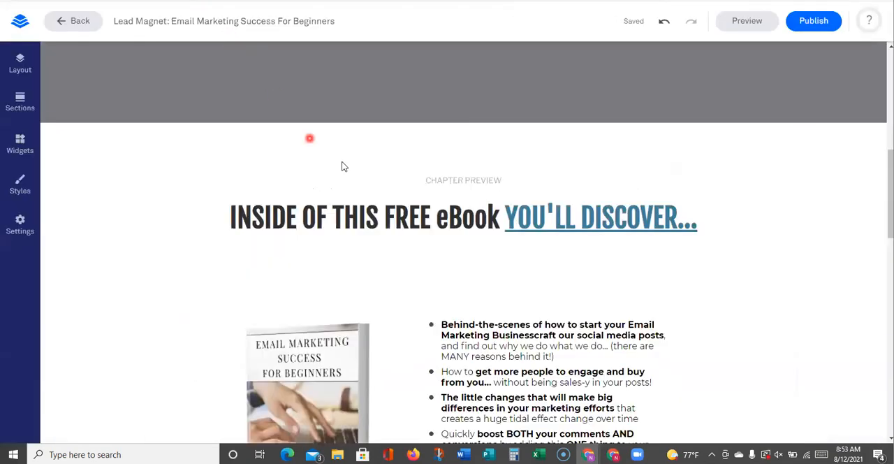
Open the pop-up behind the "Download the Full E-Book Here" button and bring up its opt-in form's integration settings
{"action": "scroll", "coordinate": [463, 180], "scroll_direction": "down", "scroll_amount": 4}
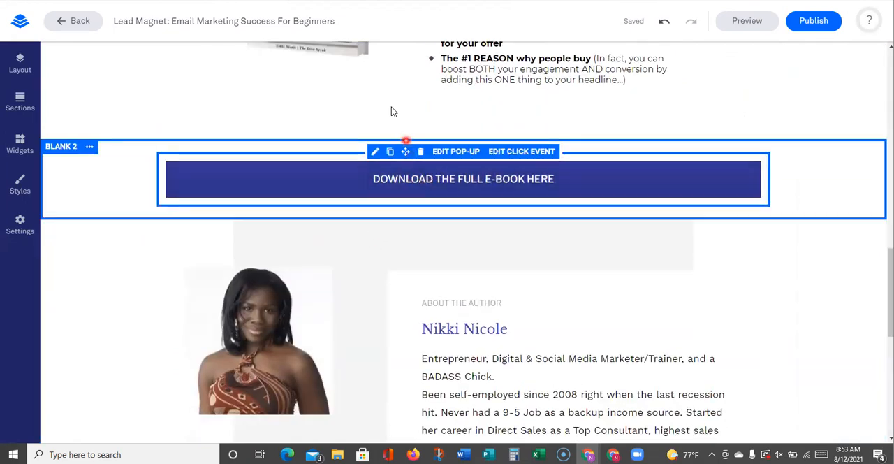
{"action": "left_click", "coordinate": [449, 153]}
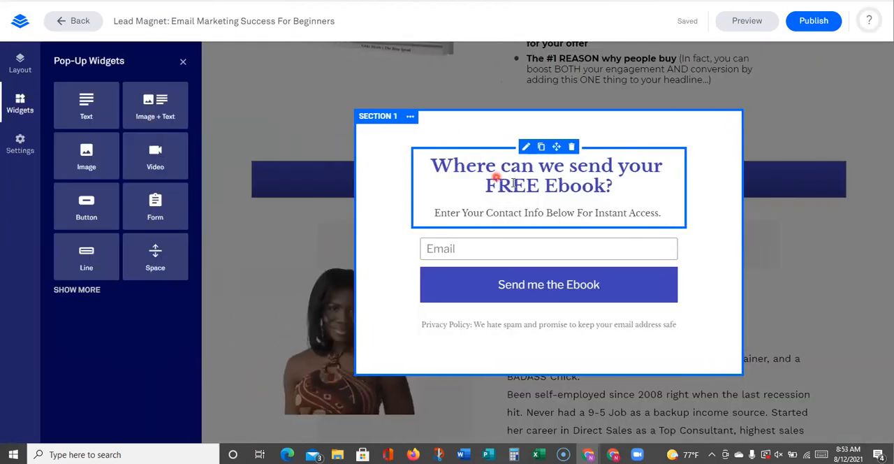
{"action": "left_click", "coordinate": [485, 175]}
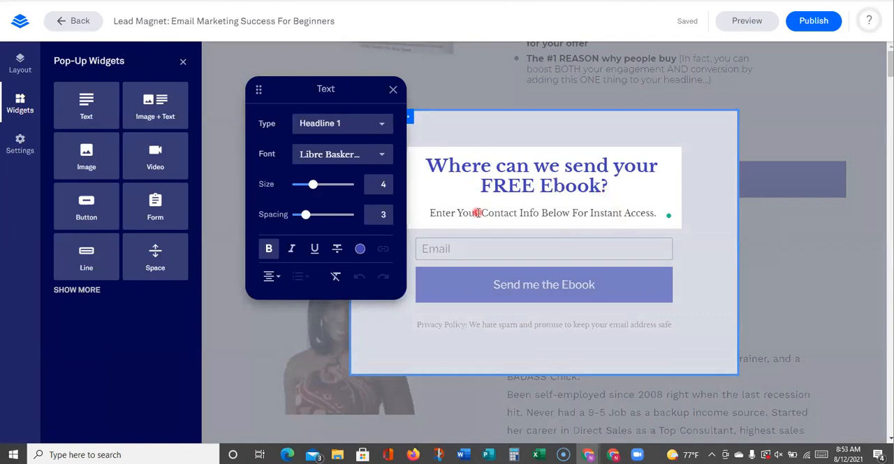
{"action": "left_click", "coordinate": [485, 243]}
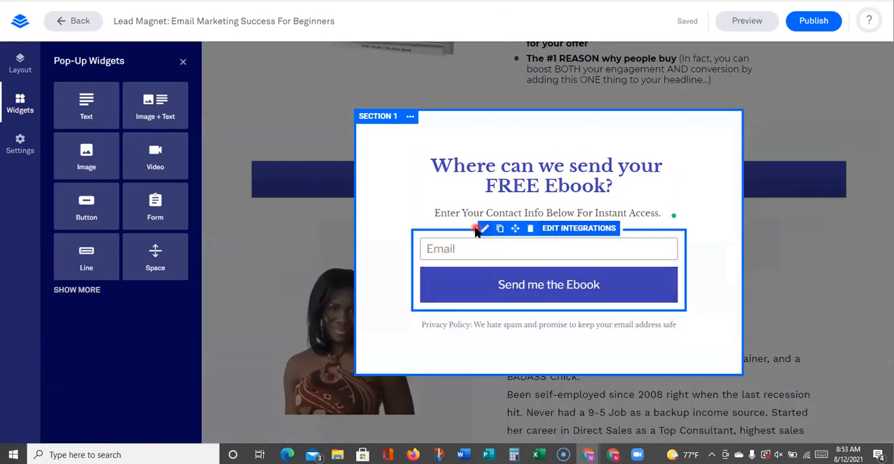
{"action": "left_click", "coordinate": [557, 231]}
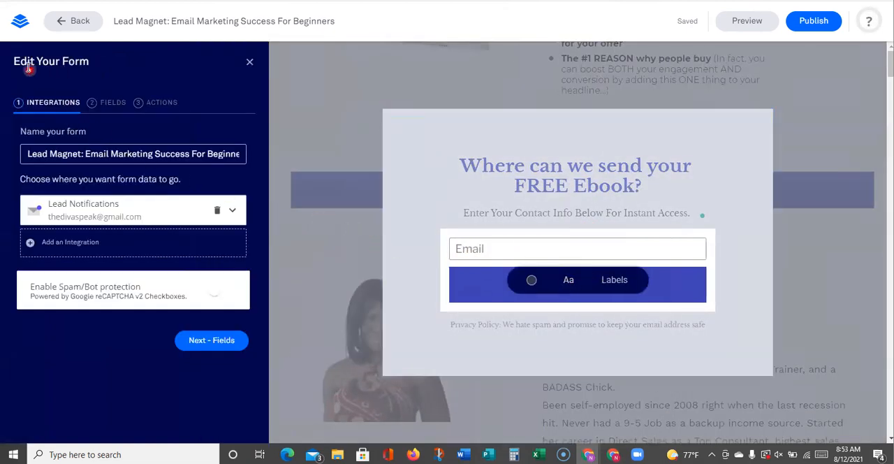
Add the "Yes, I consent to receiving emails" checkbox field to the pop-up form with its default description and Privacy Policy link text
{"action": "left_click", "coordinate": [107, 104]}
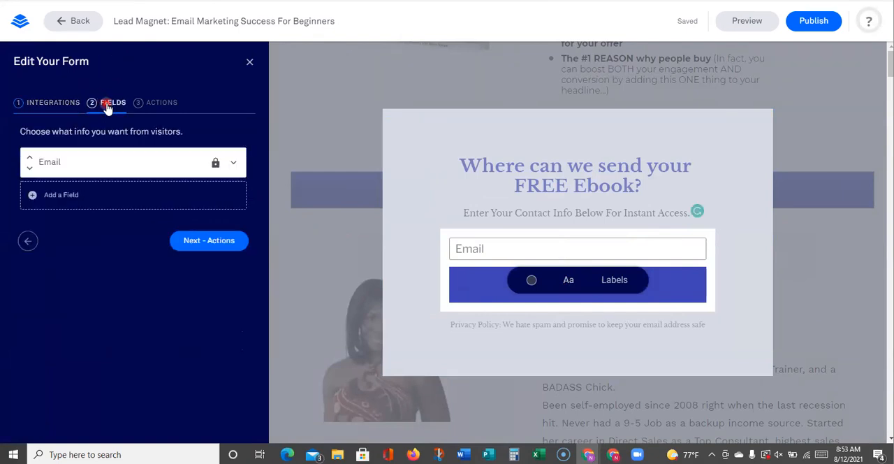
{"action": "left_click", "coordinate": [70, 195]}
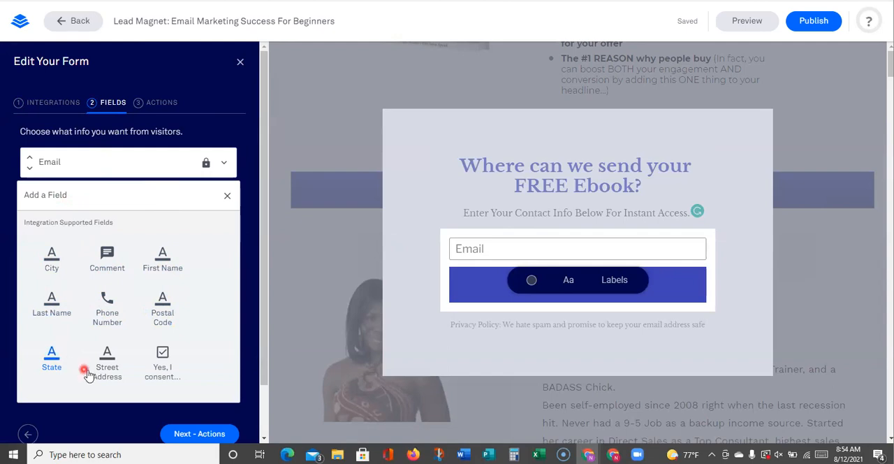
{"action": "left_click", "coordinate": [163, 363]}
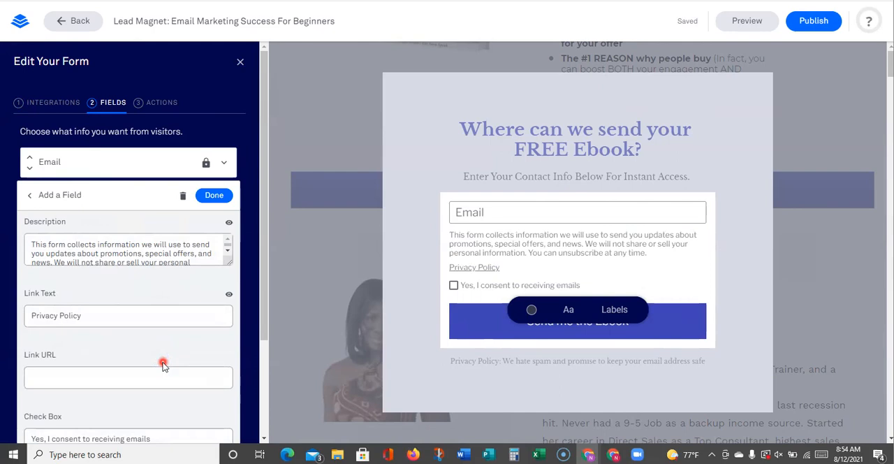
{"action": "scroll", "coordinate": [155, 343], "scroll_direction": "down", "scroll_amount": 3}
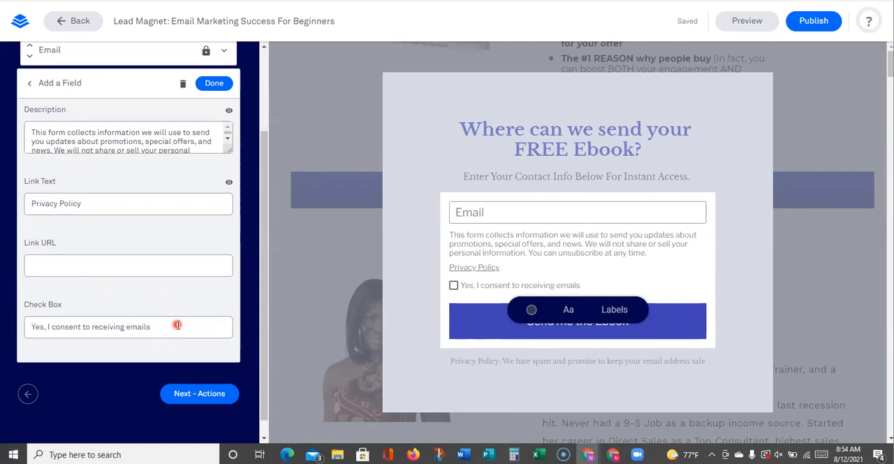
{"action": "scroll", "coordinate": [177, 325], "scroll_direction": "up", "scroll_amount": 3}
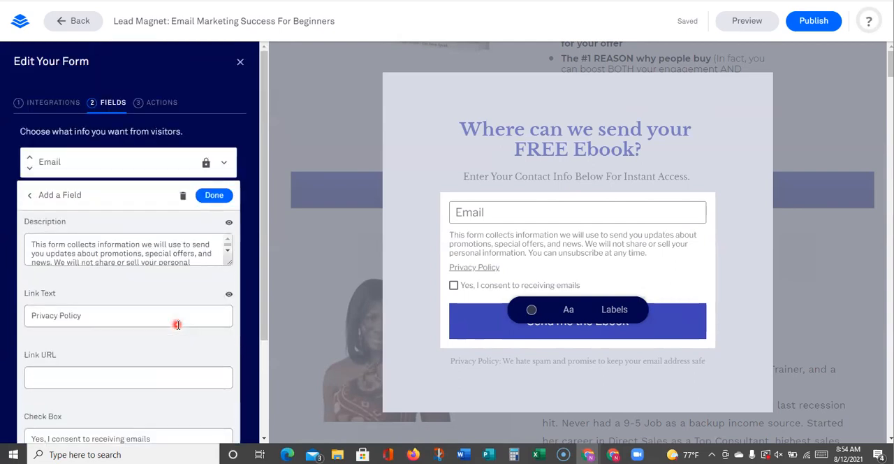
{"action": "left_click", "coordinate": [214, 196]}
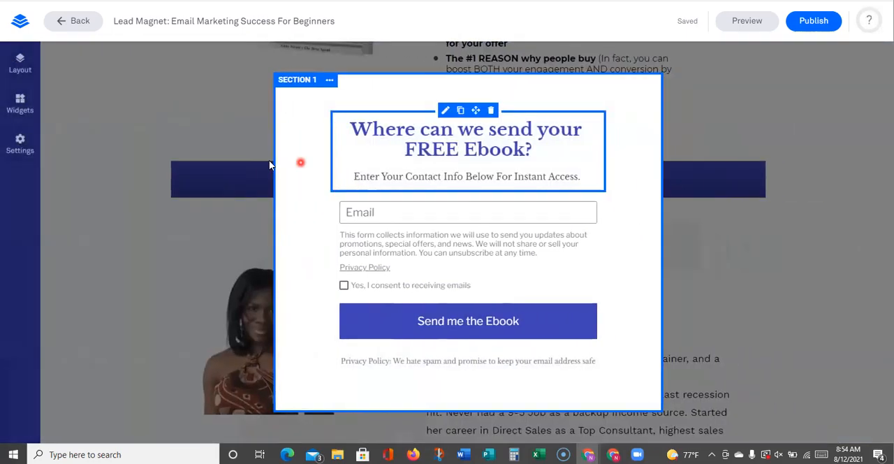
Leave the pop-up form and copy the consent paragraph beneath the hero section's "Download the Full E-Book" button
{"action": "left_click", "coordinate": [238, 107]}
{"action": "scroll", "coordinate": [249, 156], "scroll_direction": "up", "scroll_amount": 6}
{"action": "scroll", "coordinate": [298, 212], "scroll_direction": "up", "scroll_amount": 4}
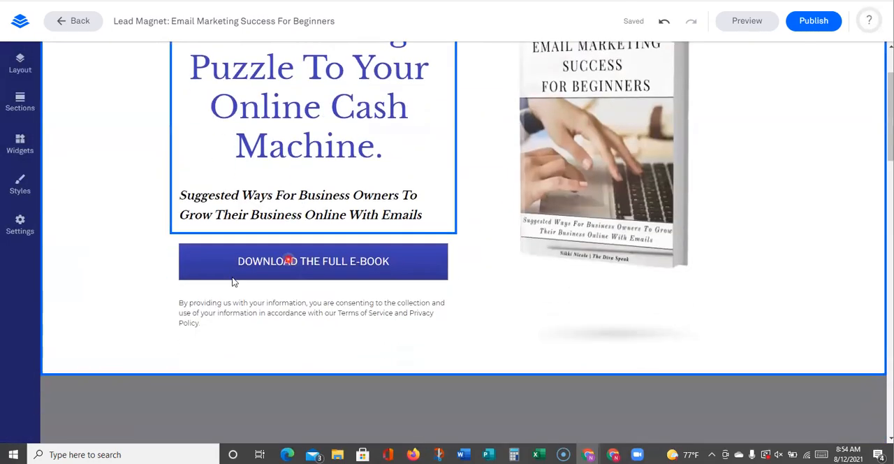
{"action": "triple_click", "coordinate": [199, 254]}
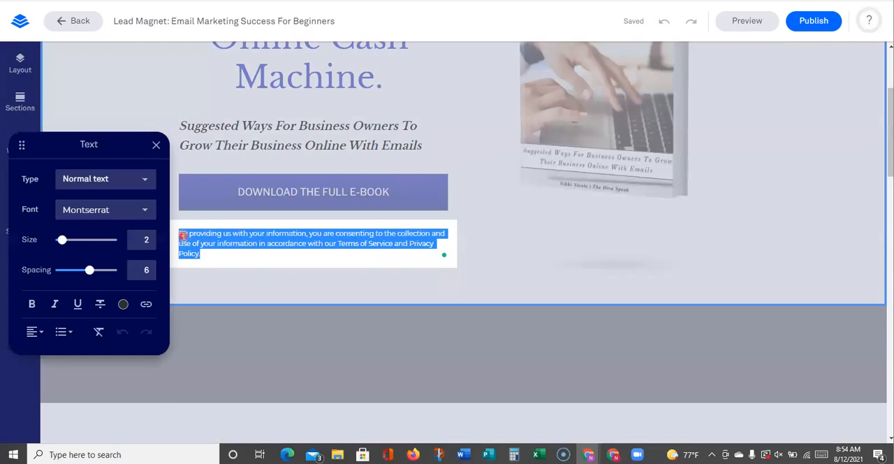
{"action": "right_click", "coordinate": [182, 236]}
{"action": "left_click", "coordinate": [237, 278]}
{"action": "scroll", "coordinate": [320, 226], "scroll_direction": "down", "scroll_amount": 3}
{"action": "scroll", "coordinate": [313, 165], "scroll_direction": "up", "scroll_amount": 3}
{"action": "left_click", "coordinate": [307, 183]}
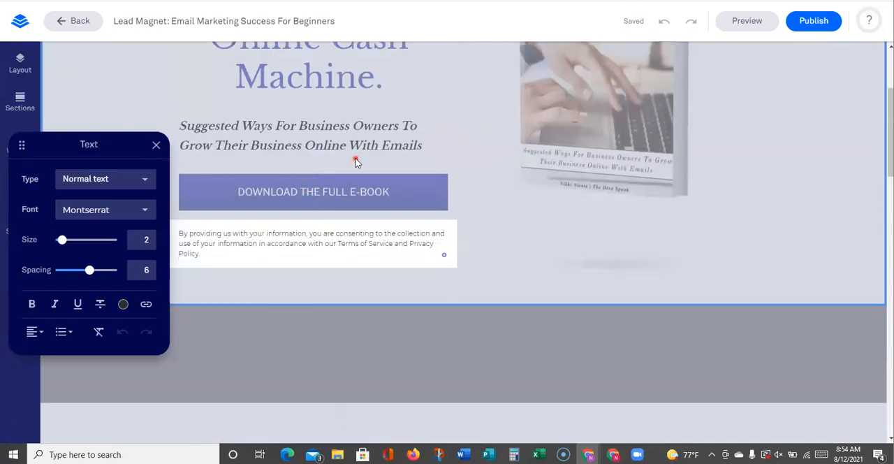
Replace the first sentence of the pop-up form's consent description with the copied paragraph and start the following sentence on a new line
{"action": "left_click", "coordinate": [329, 186]}
{"action": "left_click", "coordinate": [304, 165]}
{"action": "left_click", "coordinate": [465, 236]}
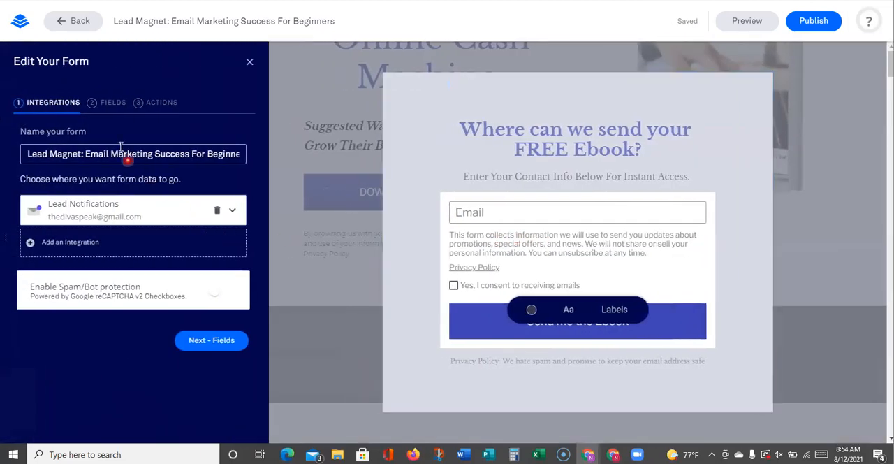
{"action": "left_click", "coordinate": [113, 103]}
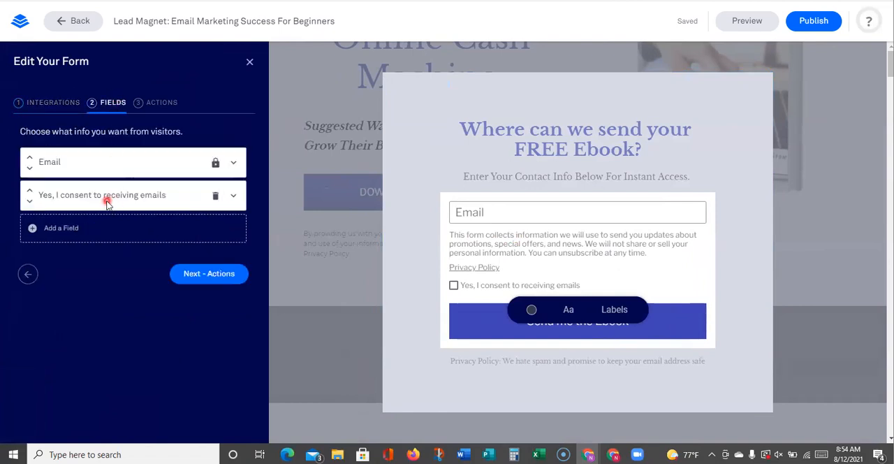
{"action": "left_click", "coordinate": [232, 200]}
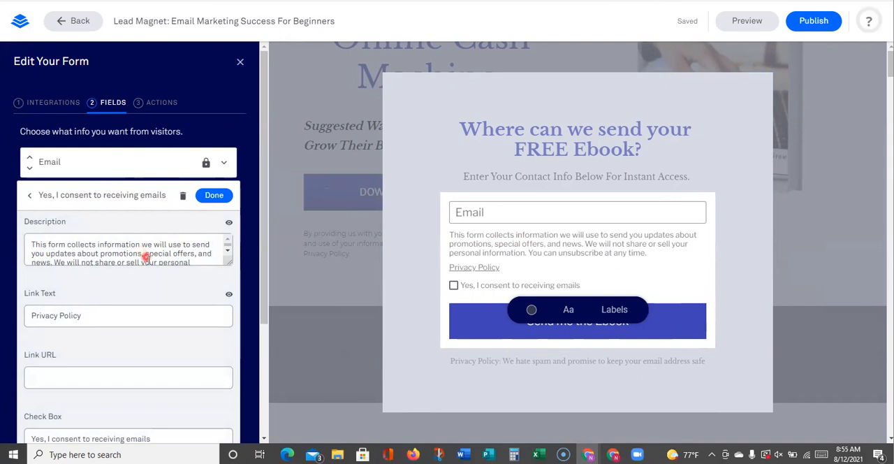
{"action": "left_click_drag", "start_coordinate": [52, 262], "coordinate": [6, 230]}
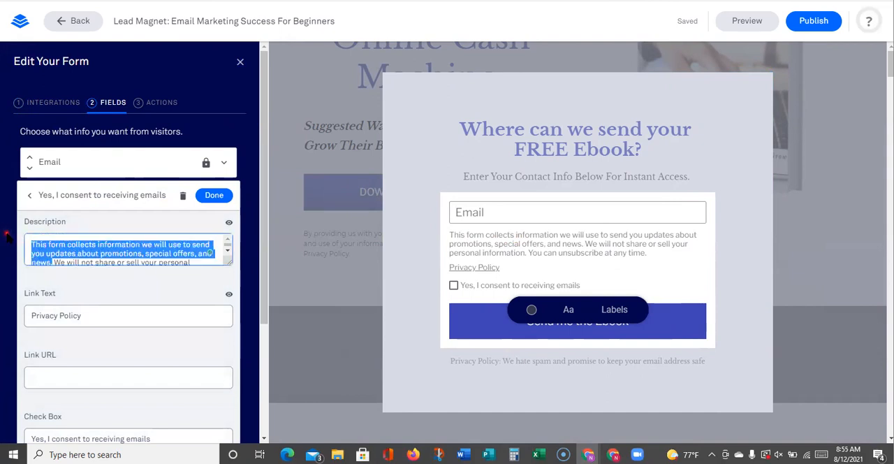
{"action": "key", "text": "ctrl+v"}
{"action": "left_click", "coordinate": [197, 264]}
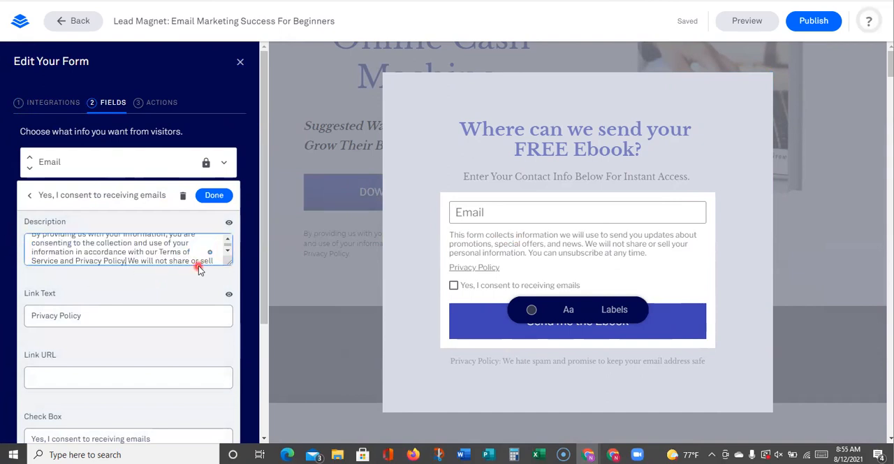
{"action": "key", "text": "Return"}
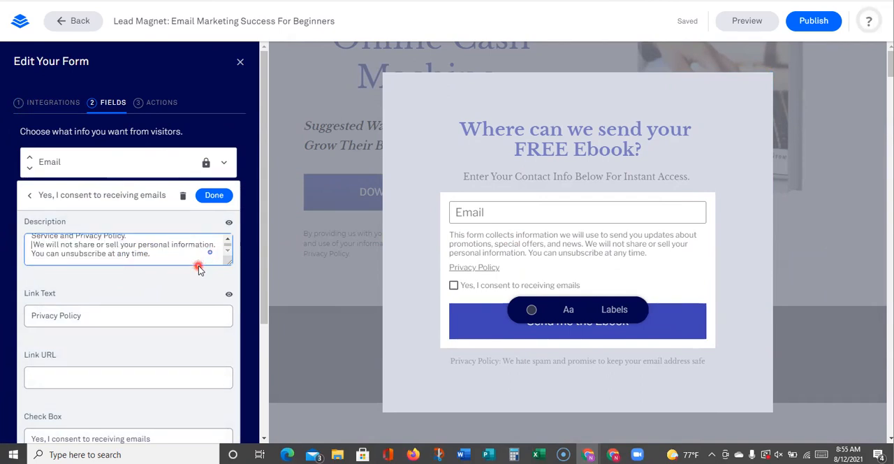
{"action": "left_click", "coordinate": [215, 197]}
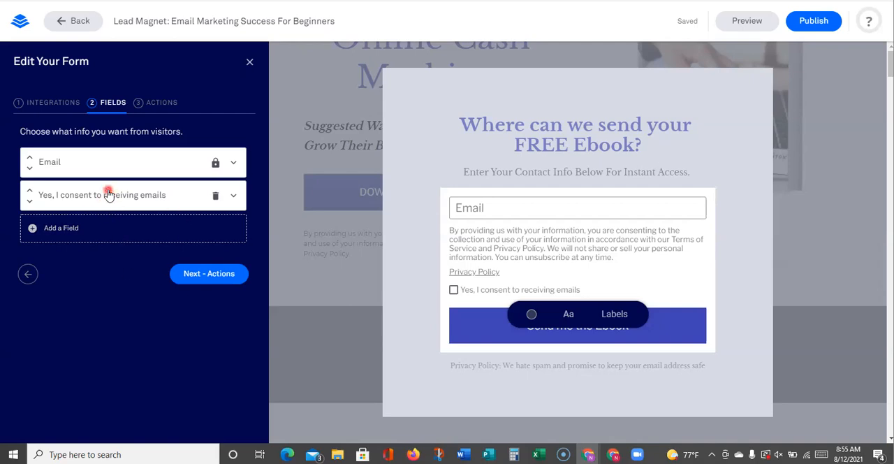
Add a First Name field to the pop-up form and make it required
{"action": "left_click", "coordinate": [70, 231]}
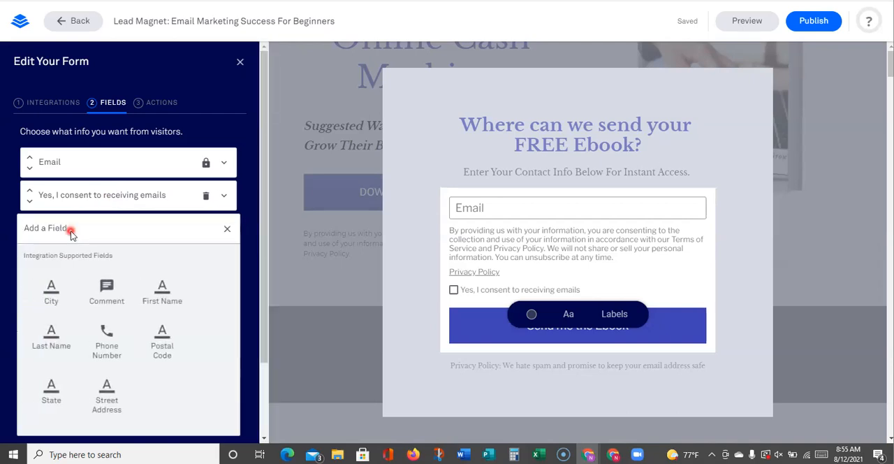
{"action": "left_click", "coordinate": [165, 299]}
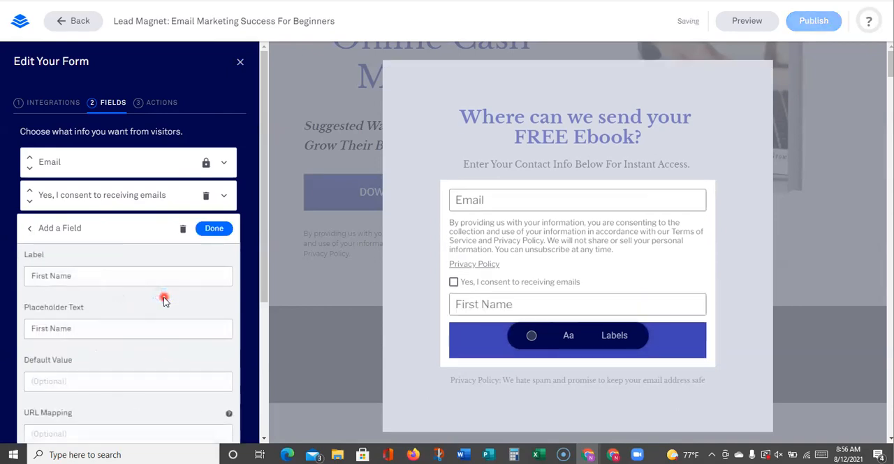
{"action": "scroll", "coordinate": [176, 284], "scroll_direction": "down", "scroll_amount": 3}
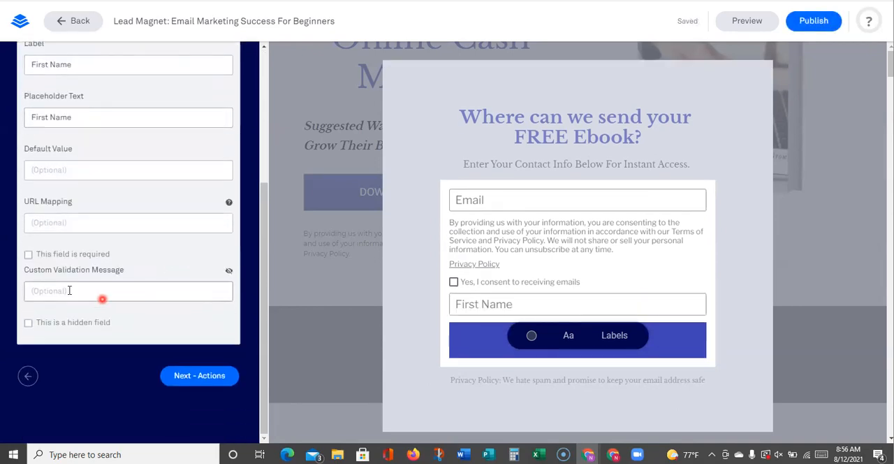
{"action": "left_click", "coordinate": [28, 256]}
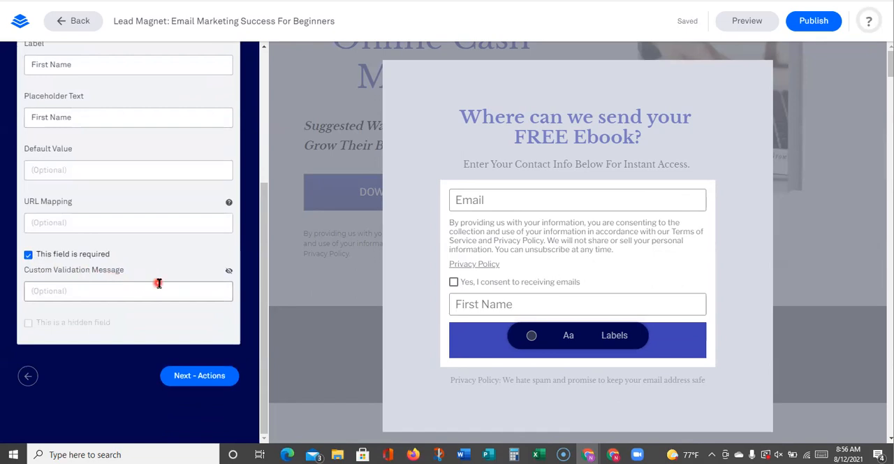
{"action": "scroll", "coordinate": [159, 283], "scroll_direction": "up", "scroll_amount": 2}
{"action": "scroll", "coordinate": [159, 283], "scroll_direction": "up", "scroll_amount": 1}
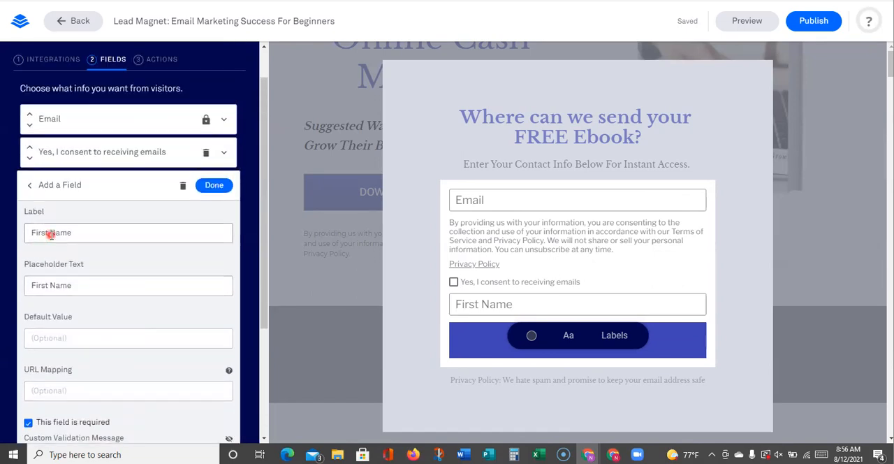
{"action": "left_click", "coordinate": [214, 185]}
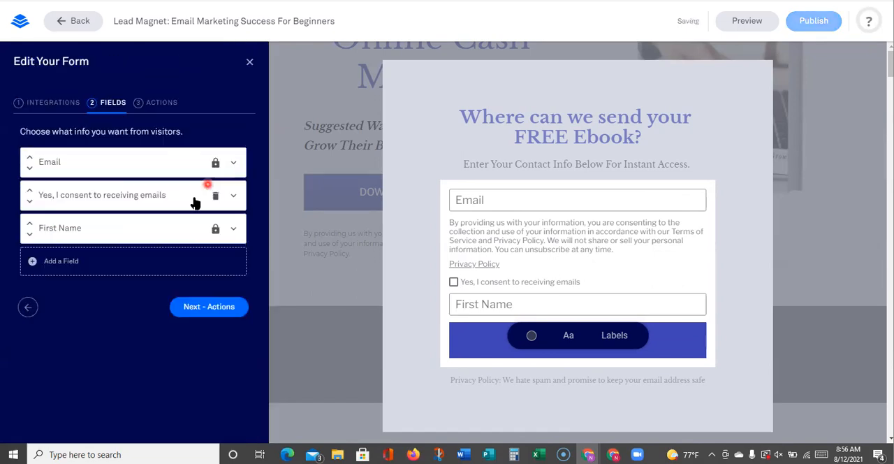
Move the First Name field above the consent checkbox and Email fields so it comes first in the form
{"action": "left_click", "coordinate": [33, 227]}
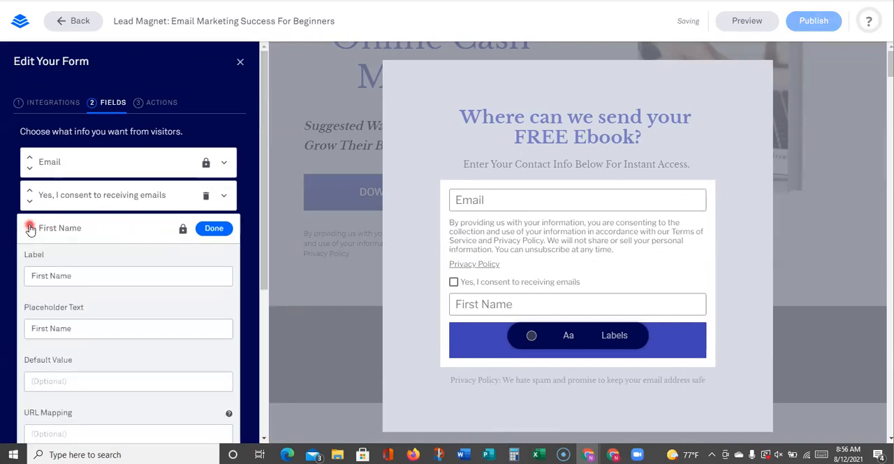
{"action": "left_click", "coordinate": [32, 228]}
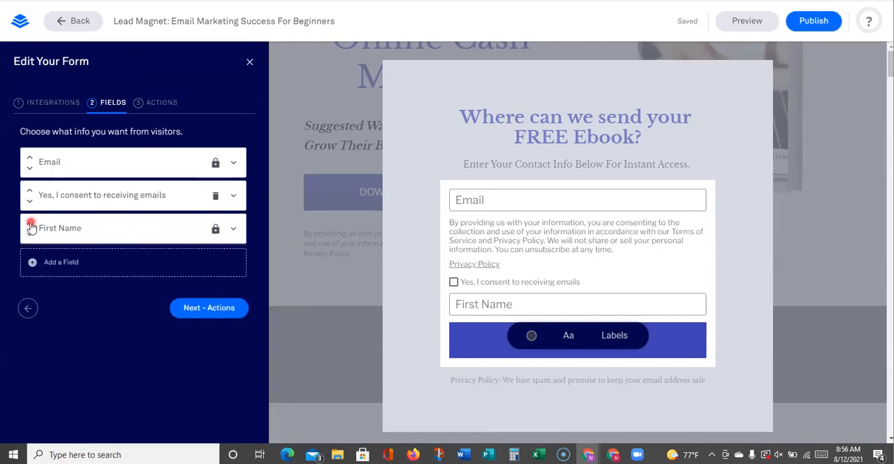
{"action": "left_click", "coordinate": [29, 222]}
{"action": "left_click", "coordinate": [29, 190]}
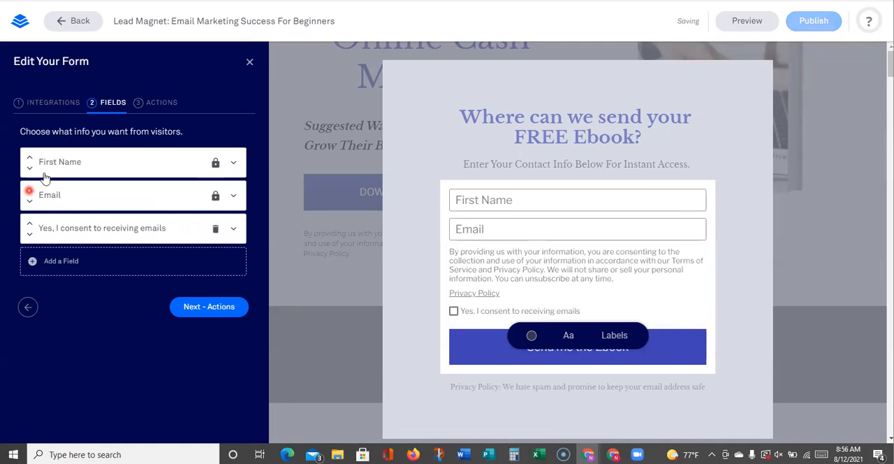
Shorten the First Name field's placeholder text to "Name" and save the field
{"action": "left_click", "coordinate": [176, 162]}
{"action": "left_click_drag", "start_coordinate": [48, 210], "coordinate": [25, 210]}
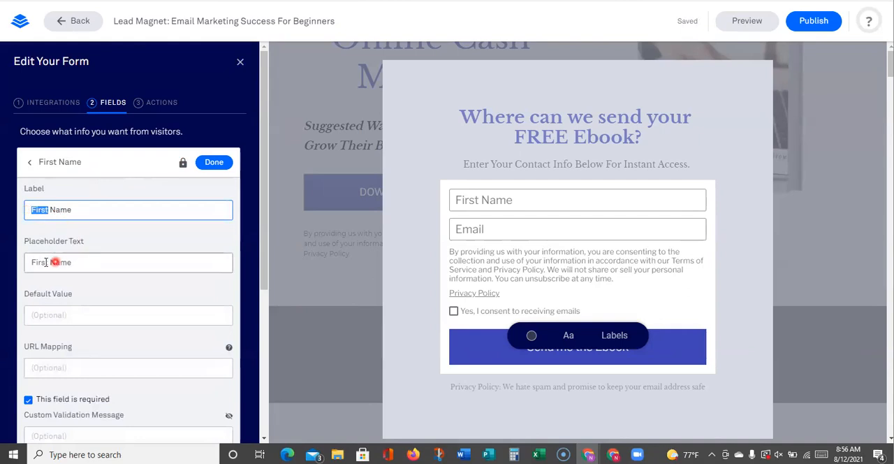
{"action": "left_click_drag", "start_coordinate": [46, 264], "coordinate": [6, 268]}
{"action": "key", "text": "BackSpace"}
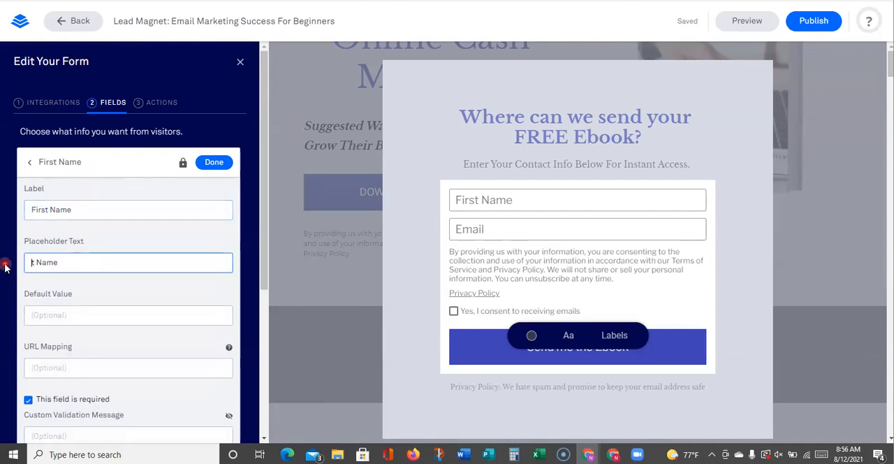
{"action": "left_click", "coordinate": [217, 162]}
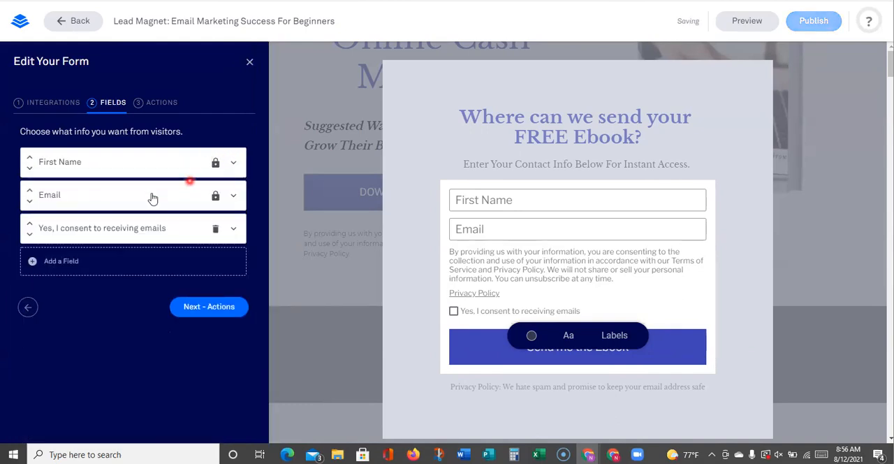
Reopen the First Name field and change its label to "Name"
{"action": "left_click", "coordinate": [72, 172]}
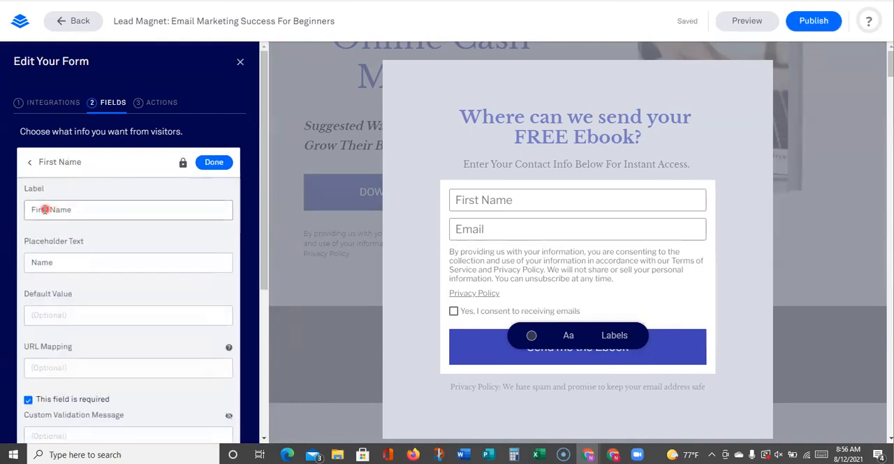
{"action": "left_click_drag", "start_coordinate": [46, 210], "coordinate": [24, 213]}
{"action": "key", "text": "Delete"}
{"action": "key", "text": "Delete"}
{"action": "key", "text": "Delete"}
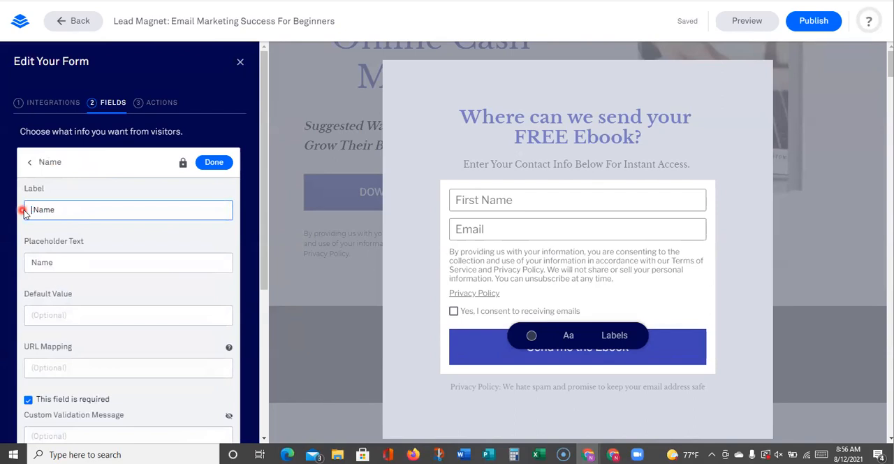
Save the Name field's changes and review the form's after-submission actions and Lead Notifications destination
{"action": "left_click", "coordinate": [216, 165]}
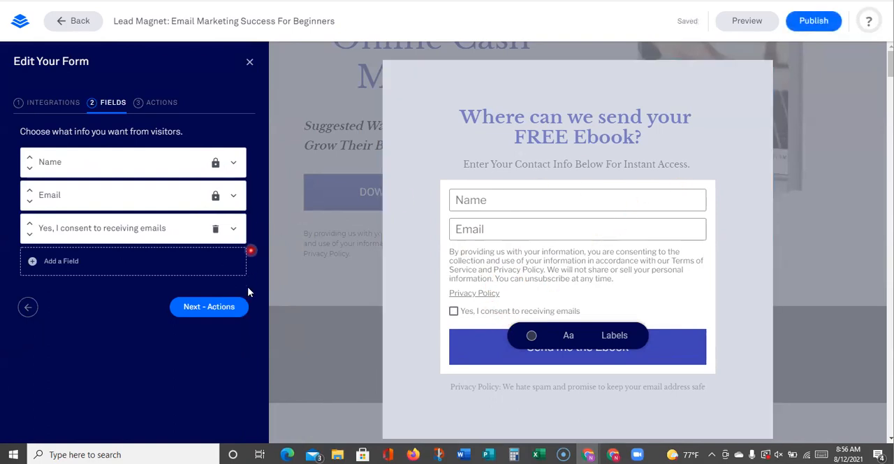
{"action": "left_click", "coordinate": [163, 105]}
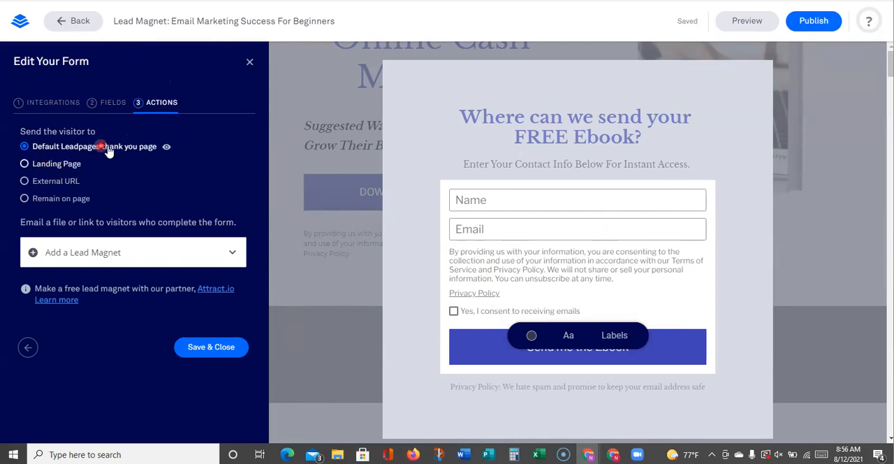
{"action": "left_click", "coordinate": [59, 105]}
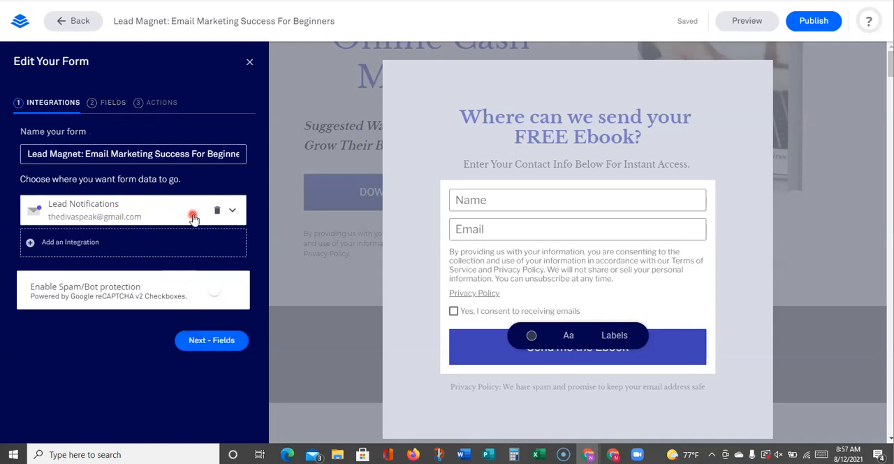
{"action": "left_click", "coordinate": [231, 218]}
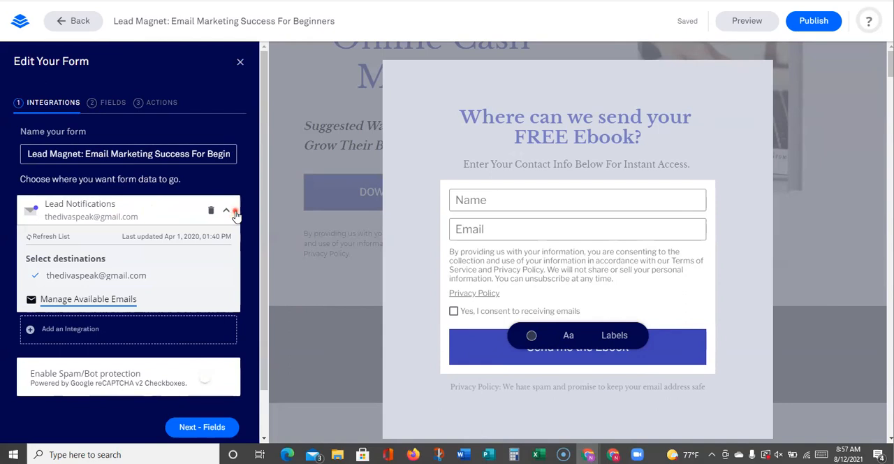
{"action": "left_click", "coordinate": [235, 215]}
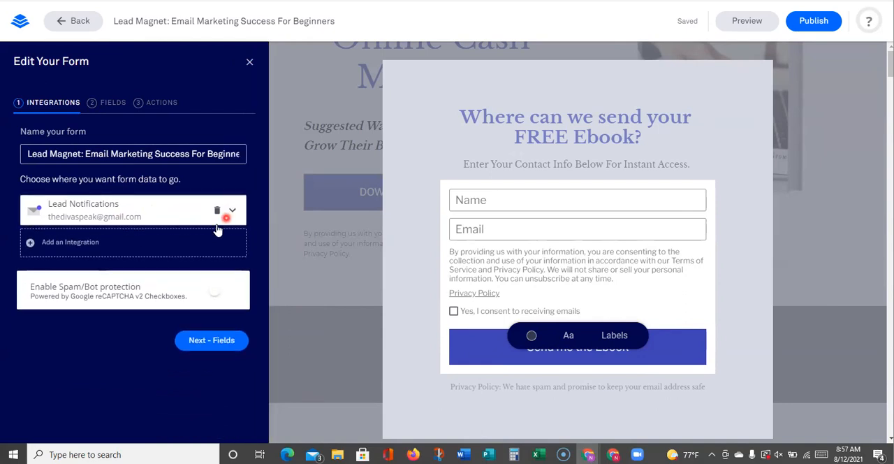
Browse the destinations of The Diva Speak - Convert Kit integration for the form and close the form settings
{"action": "left_click", "coordinate": [148, 248]}
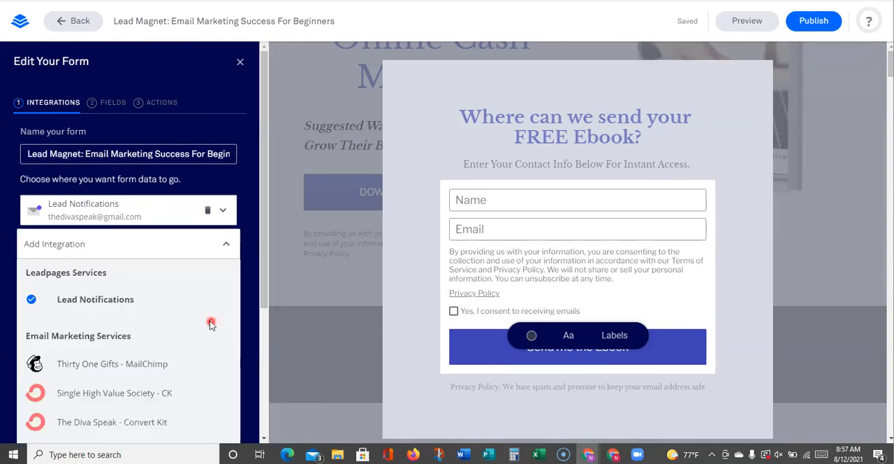
{"action": "scroll", "coordinate": [161, 354], "scroll_direction": "down", "scroll_amount": 2}
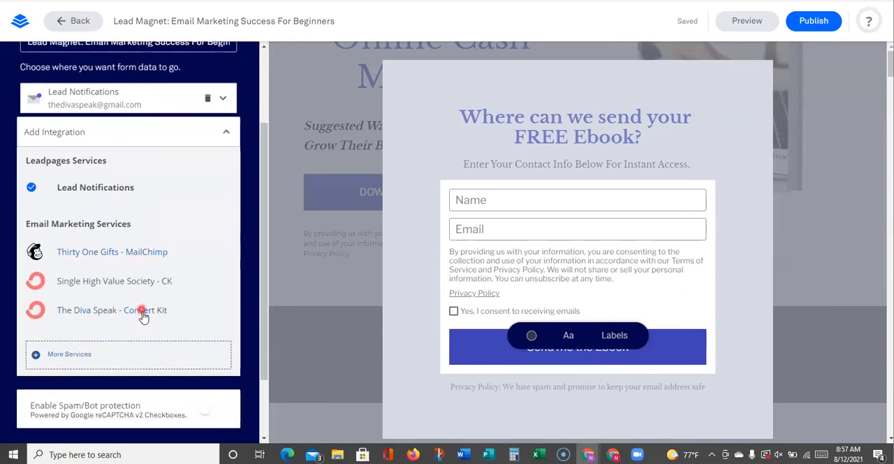
{"action": "left_click", "coordinate": [143, 311]}
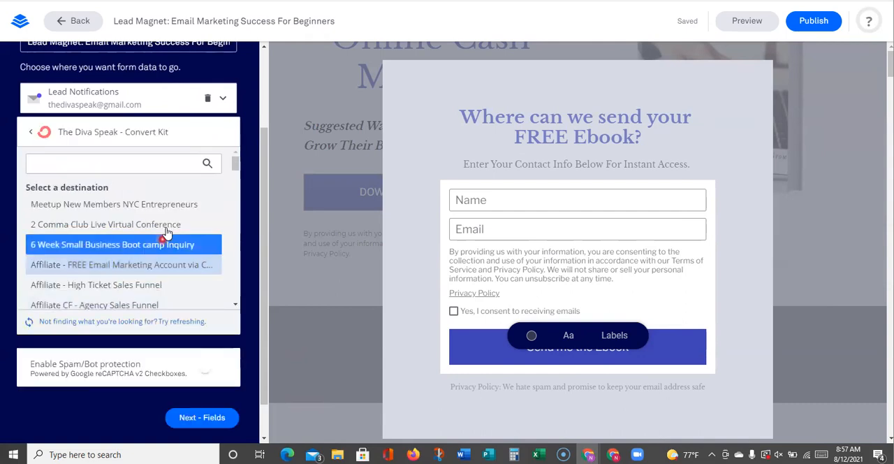
{"action": "scroll", "coordinate": [167, 209], "scroll_direction": "down", "scroll_amount": 1}
{"action": "scroll", "coordinate": [167, 209], "scroll_direction": "down", "scroll_amount": 6}
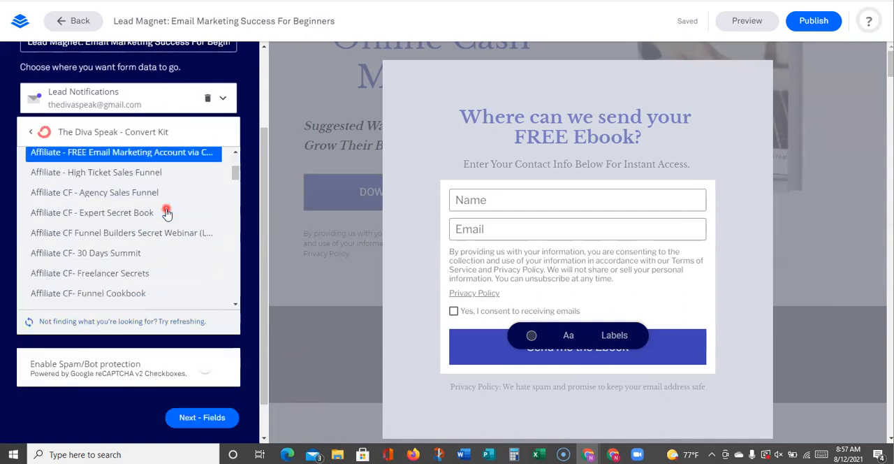
{"action": "scroll", "coordinate": [122, 246], "scroll_direction": "down", "scroll_amount": 4}
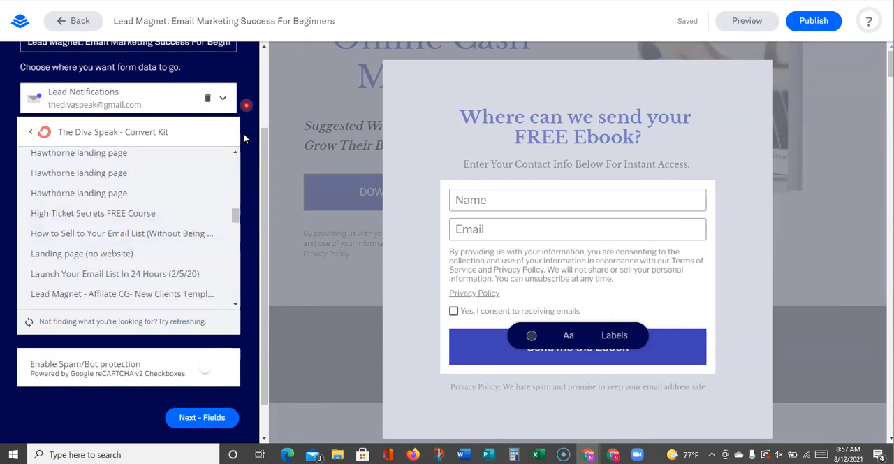
{"action": "left_click", "coordinate": [202, 417]}
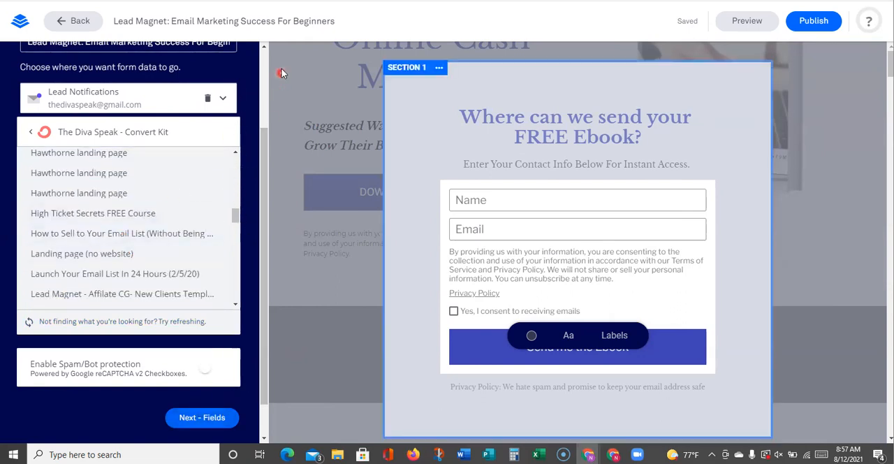
{"action": "left_click", "coordinate": [240, 63]}
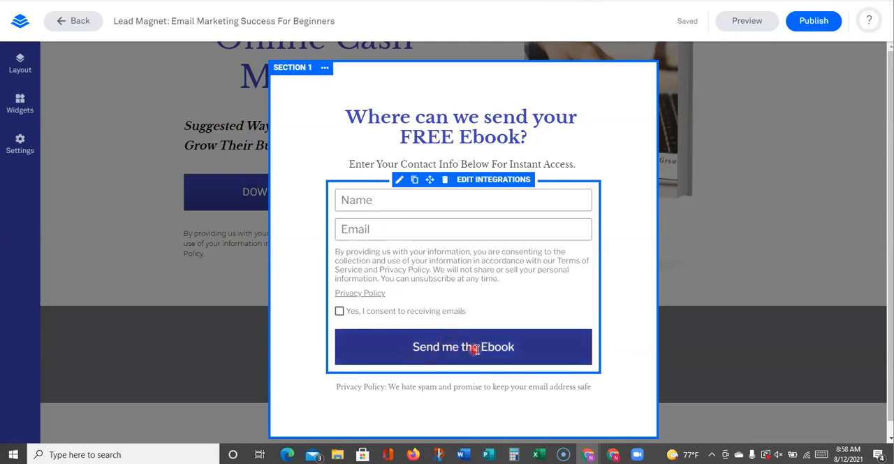
Change the pop-up form's submit button text to "Send me the Ebook ASAP !!!" and close the pop-up
{"action": "left_click", "coordinate": [517, 347]}
{"action": "type", "text": "AP"}
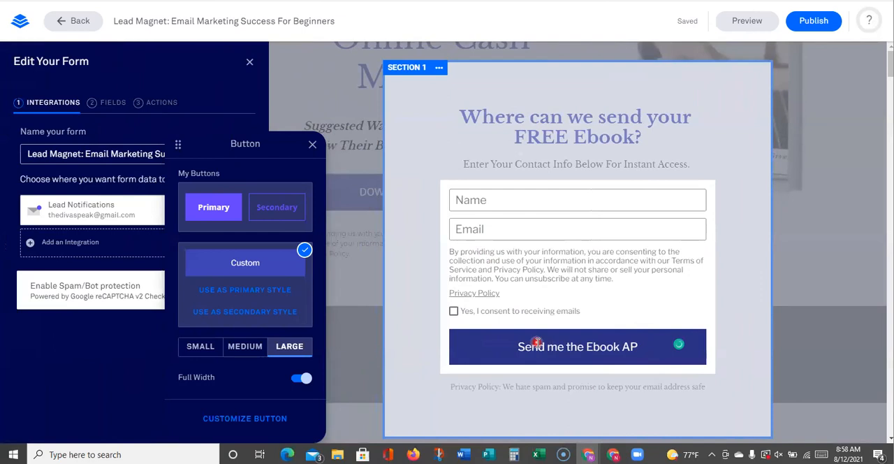
{"action": "key", "text": "BackSpace"}
{"action": "type", "text": "SAP"}
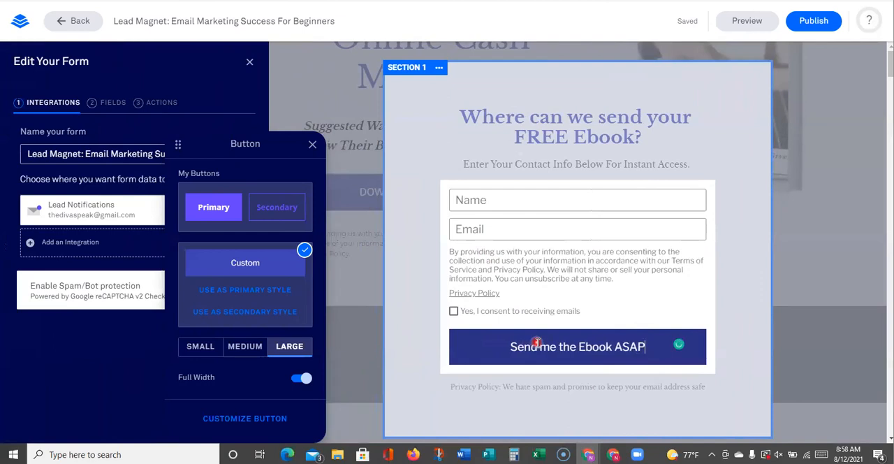
{"action": "type", "text": " !!"}
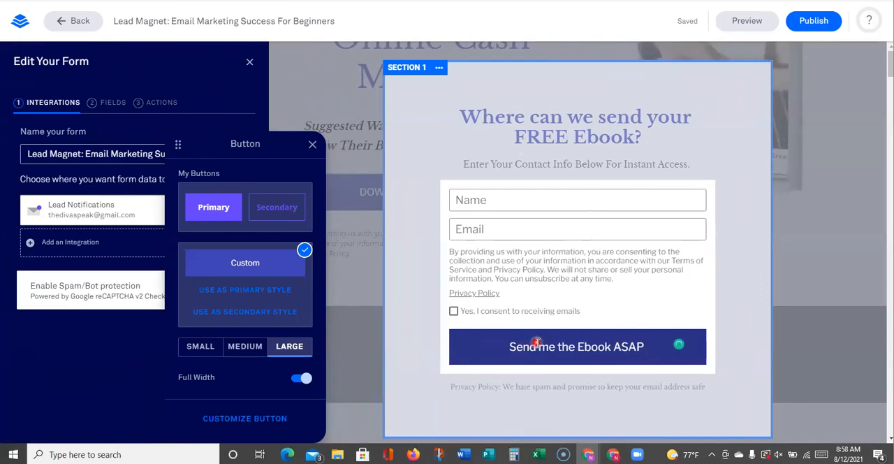
{"action": "type", "text": "!"}
{"action": "left_click", "coordinate": [720, 345]}
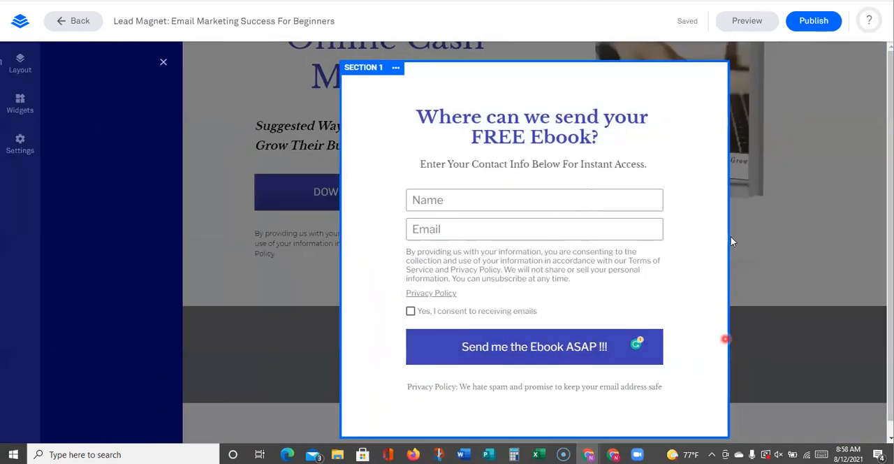
{"action": "left_click", "coordinate": [721, 225]}
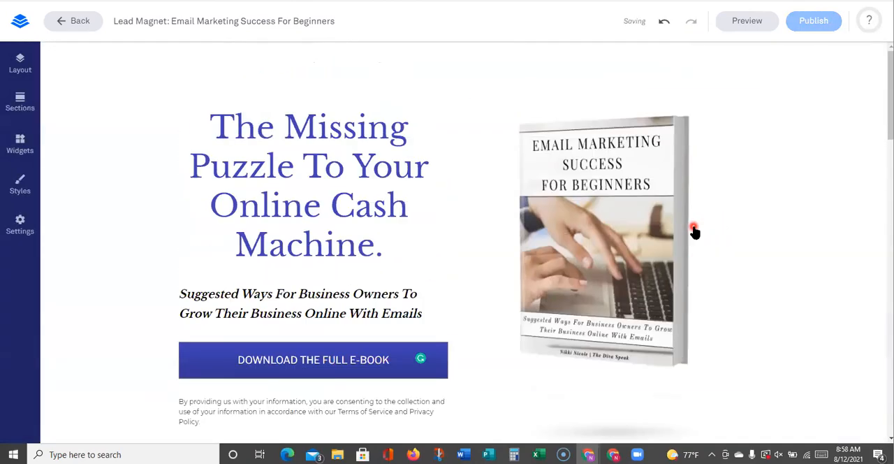
Correct "Businesscraft" to "Business craft" in the first bullet of the list beside the e-book cover
{"action": "scroll", "coordinate": [743, 226], "scroll_direction": "down", "scroll_amount": 6}
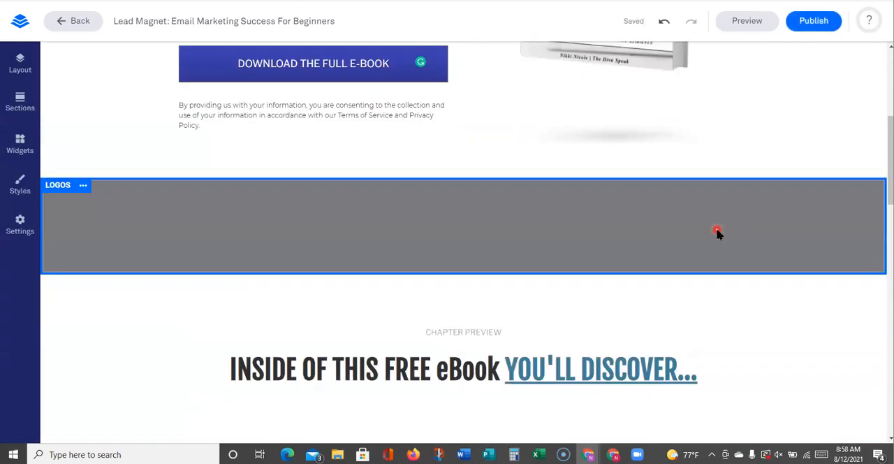
{"action": "scroll", "coordinate": [705, 235], "scroll_direction": "down", "scroll_amount": 6}
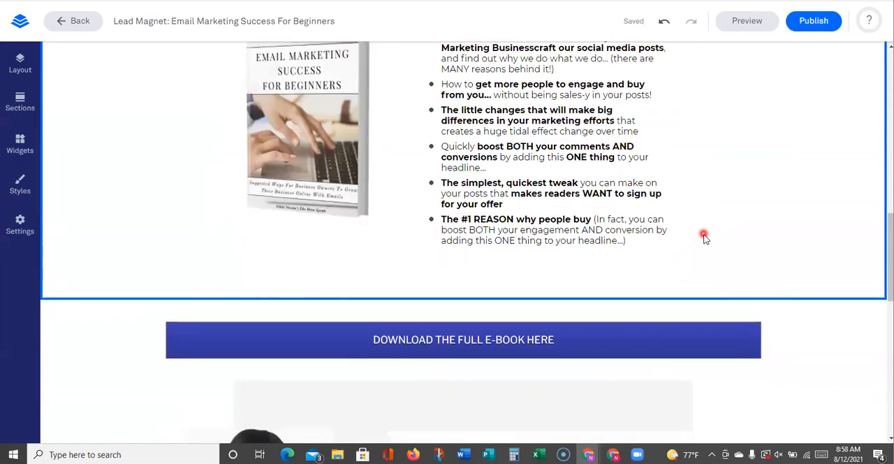
{"action": "scroll", "coordinate": [702, 235], "scroll_direction": "down", "scroll_amount": 6}
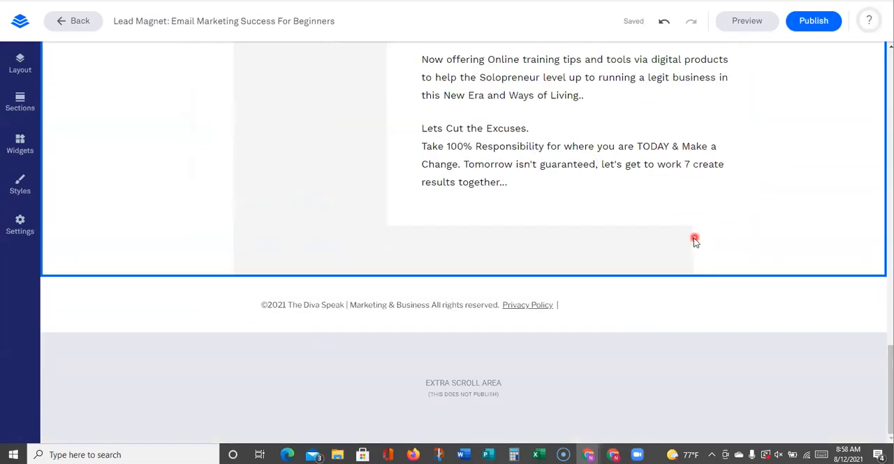
{"action": "scroll", "coordinate": [688, 236], "scroll_direction": "up", "scroll_amount": 5}
{"action": "scroll", "coordinate": [688, 235], "scroll_direction": "up", "scroll_amount": 5}
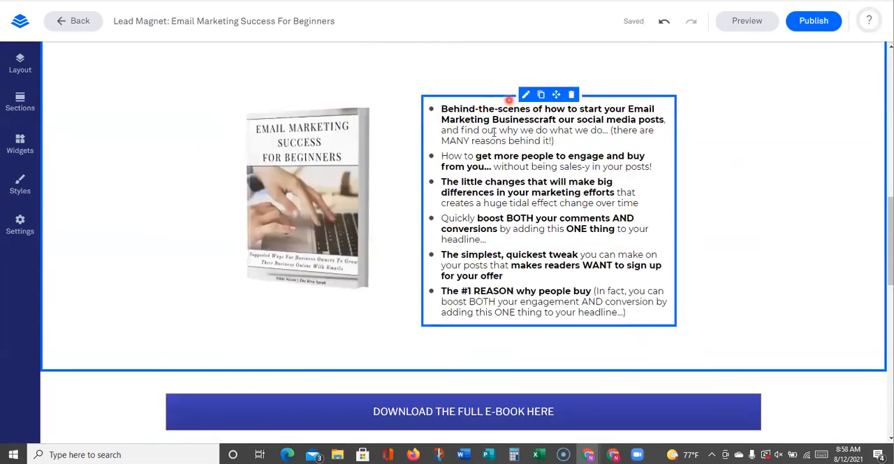
{"action": "left_click_drag", "start_coordinate": [442, 109], "coordinate": [622, 131]}
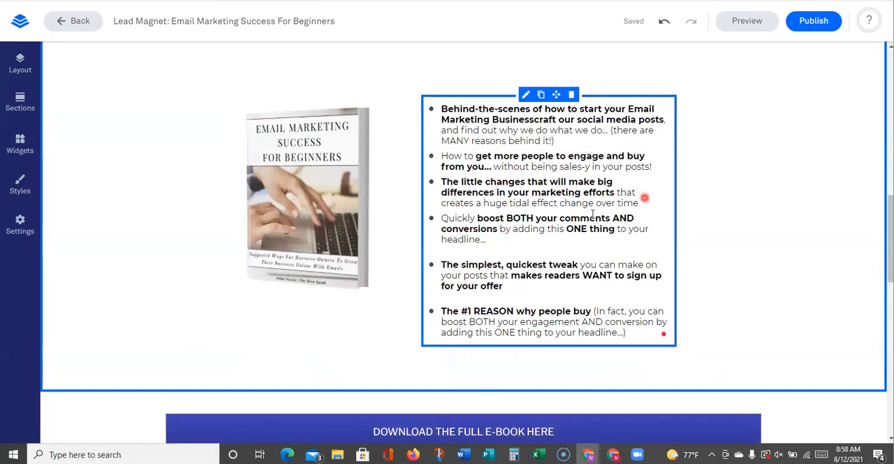
{"action": "left_click", "coordinate": [536, 121]}
Remove "that" and change "creates" to "create" in the third bullet, and finish editing the list
{"action": "mouse_move", "coordinate": [459, 204]}
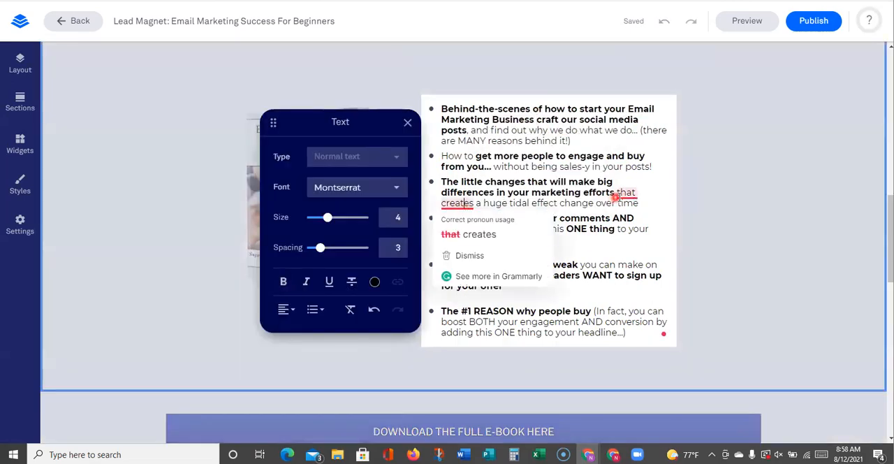
{"action": "left_click", "coordinate": [465, 231]}
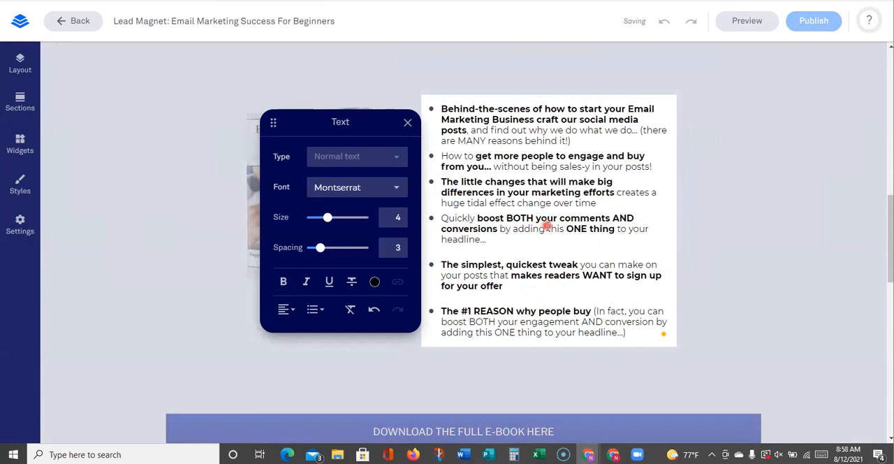
{"action": "mouse_move", "coordinate": [634, 193]}
{"action": "left_click", "coordinate": [632, 223]}
{"action": "scroll", "coordinate": [715, 204], "scroll_direction": "down", "scroll_amount": 2}
{"action": "left_click", "coordinate": [731, 244]}
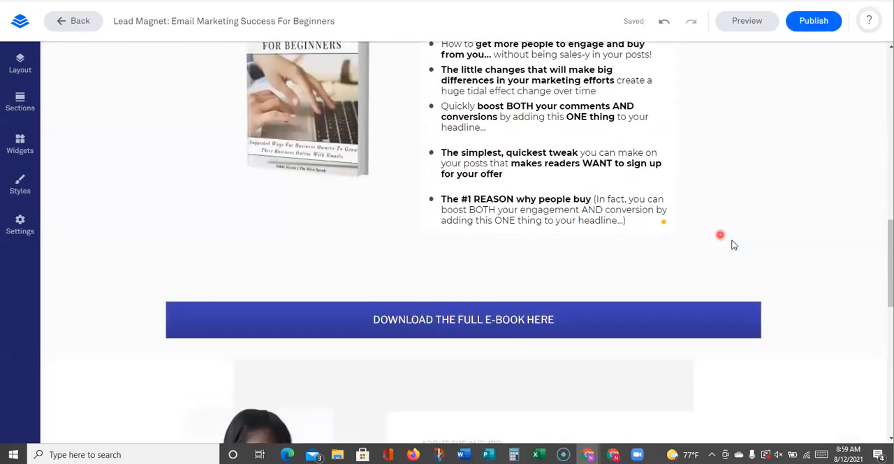
Check the About the Author section and the link on the footer's Privacy Policy text
{"action": "scroll", "coordinate": [727, 249], "scroll_direction": "down", "scroll_amount": 1}
{"action": "scroll", "coordinate": [727, 262], "scroll_direction": "down", "scroll_amount": 5}
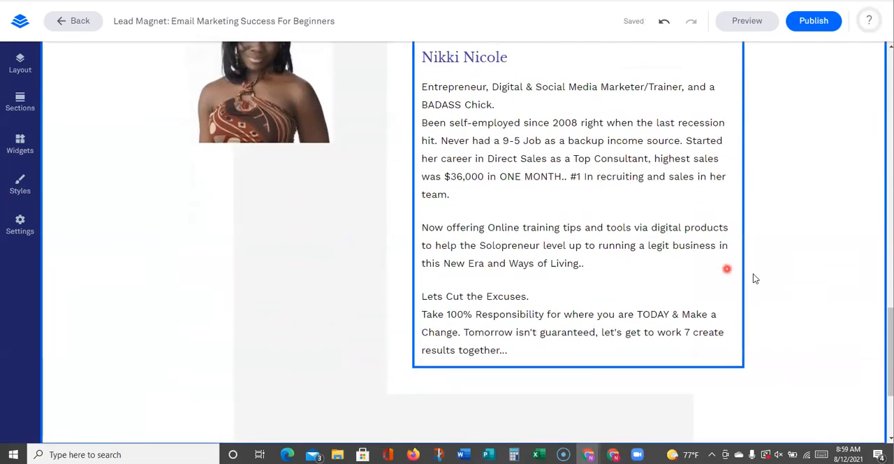
{"action": "scroll", "coordinate": [719, 280], "scroll_direction": "down", "scroll_amount": 2}
{"action": "scroll", "coordinate": [702, 289], "scroll_direction": "up", "scroll_amount": 6}
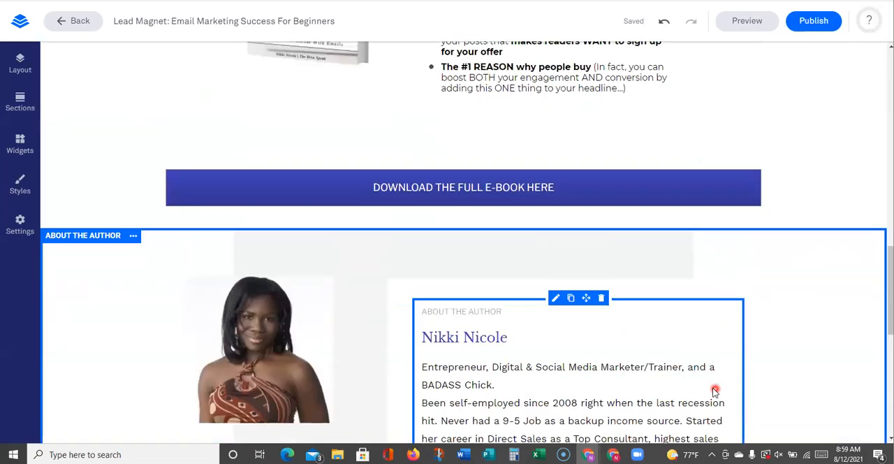
{"action": "scroll", "coordinate": [741, 388], "scroll_direction": "down", "scroll_amount": 5}
{"action": "scroll", "coordinate": [689, 384], "scroll_direction": "down", "scroll_amount": 1}
{"action": "left_click", "coordinate": [537, 306]}
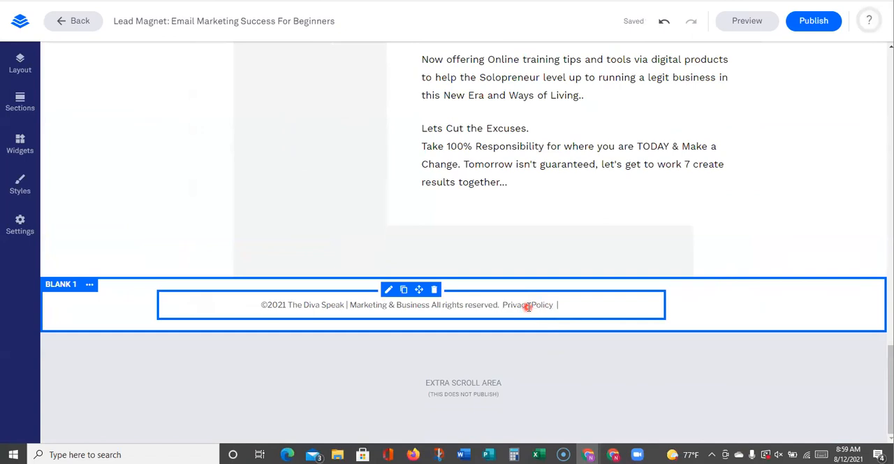
{"action": "left_click", "coordinate": [529, 307]}
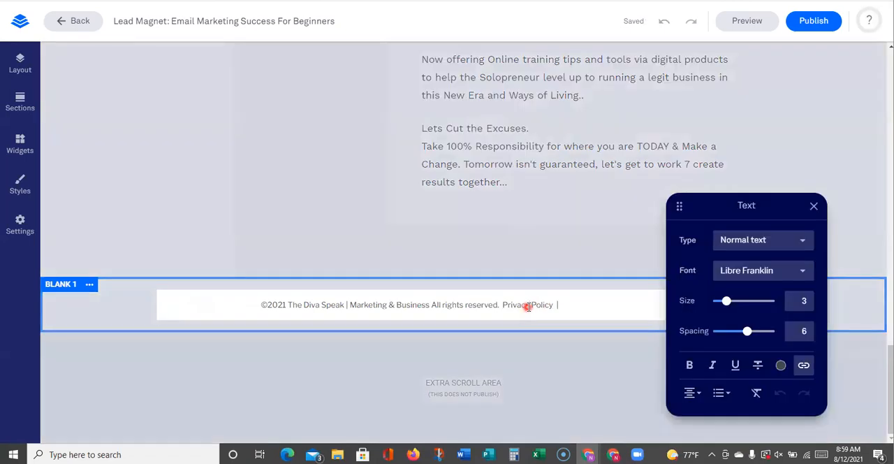
{"action": "left_click_drag", "start_coordinate": [554, 305], "coordinate": [504, 308]}
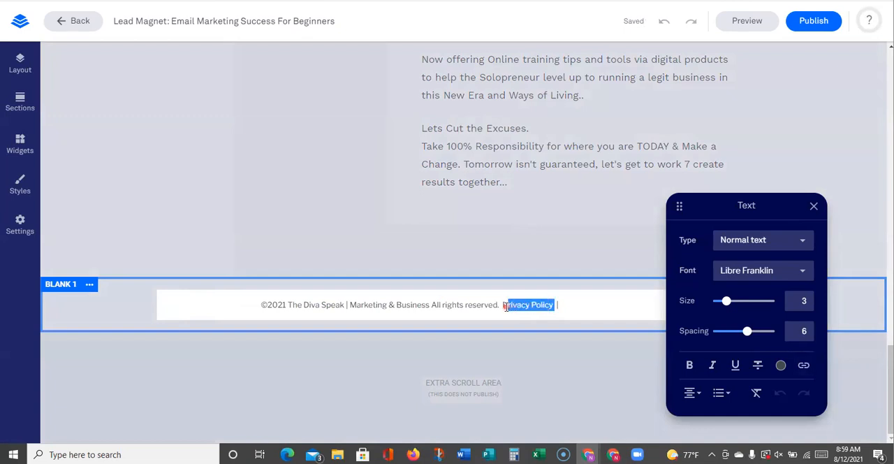
{"action": "left_click", "coordinate": [803, 365]}
{"action": "left_click", "coordinate": [838, 237]}
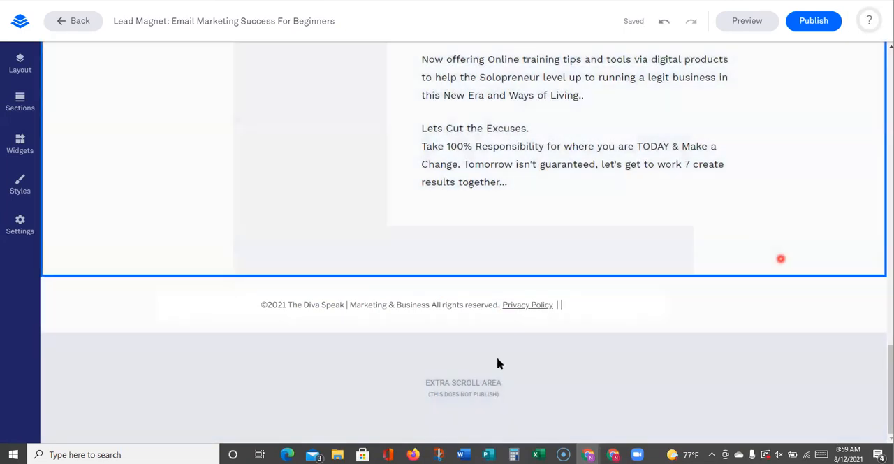
{"action": "left_click", "coordinate": [535, 306]}
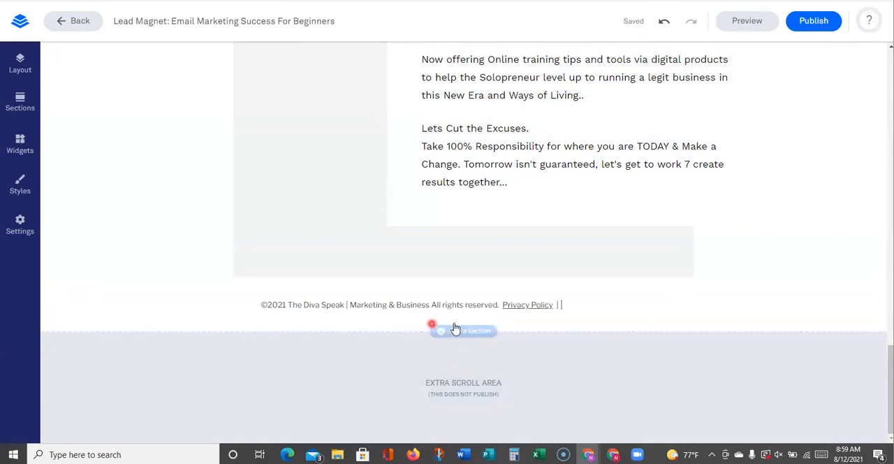
{"action": "scroll", "coordinate": [207, 255], "scroll_direction": "up", "scroll_amount": 15}
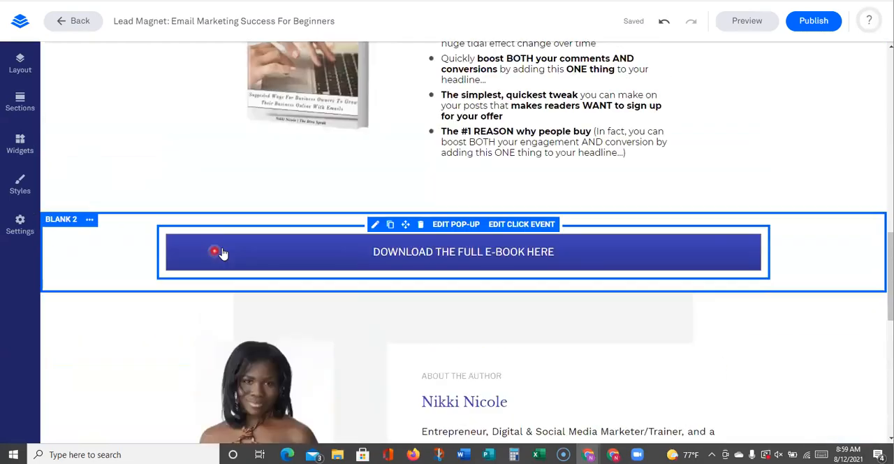
{"action": "scroll", "coordinate": [222, 247], "scroll_direction": "up", "scroll_amount": 4}
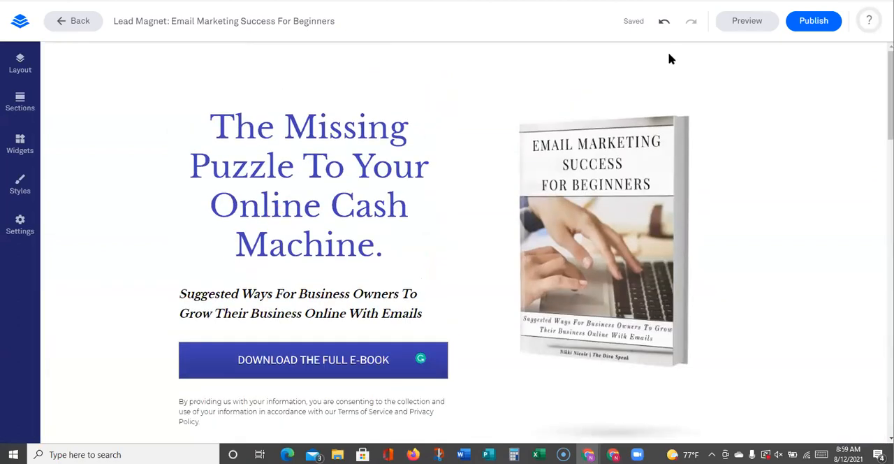
Duplicate the "Lead Magnet: Email Marketing Success For Beginners" landing page with the name ending "- TYO" and start building the copy
{"action": "left_click", "coordinate": [70, 21]}
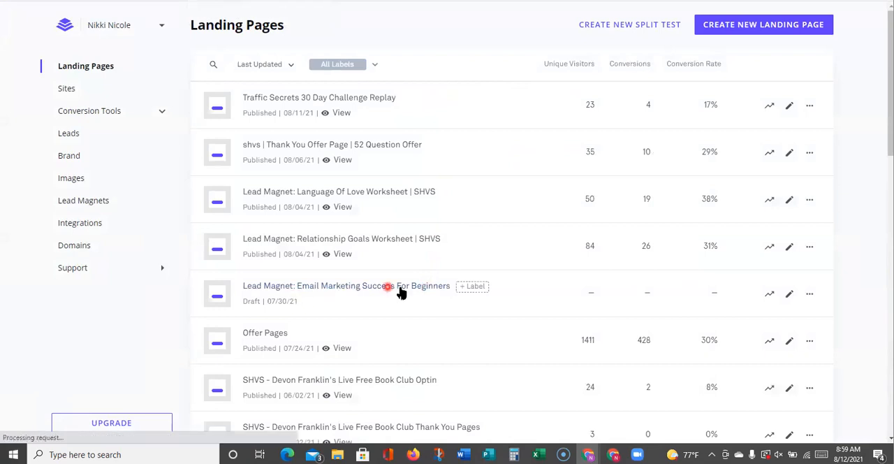
{"action": "left_click", "coordinate": [791, 294]}
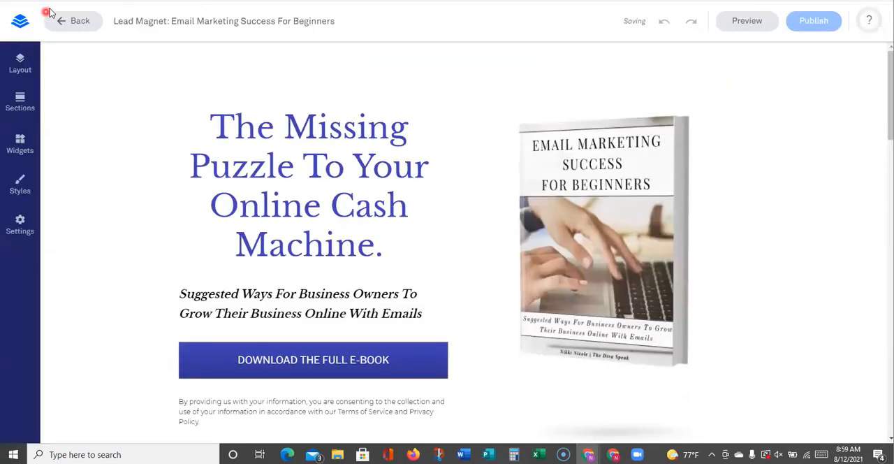
{"action": "left_click", "coordinate": [70, 24]}
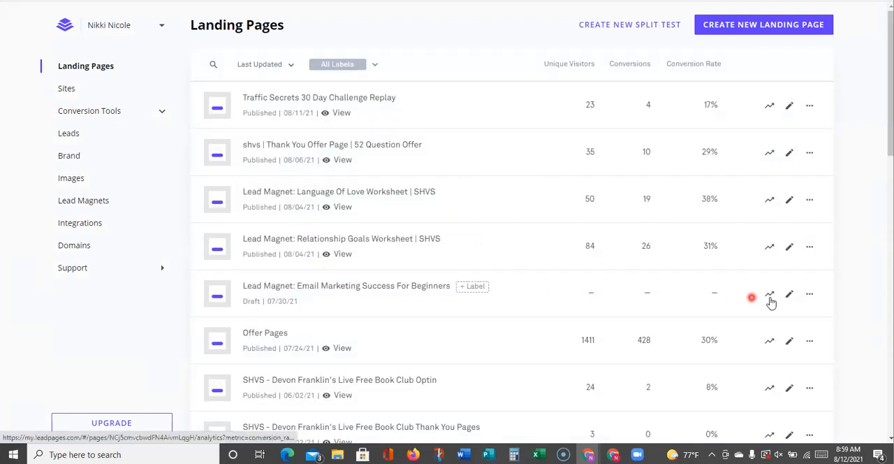
{"action": "left_click", "coordinate": [810, 293]}
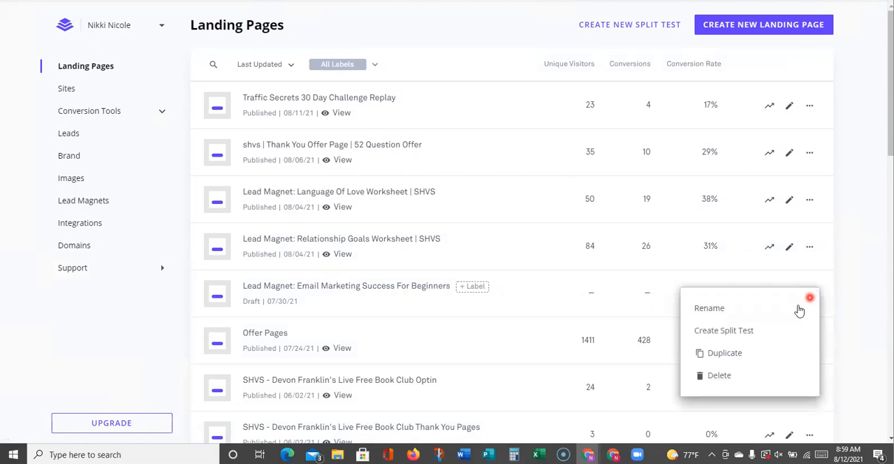
{"action": "left_click", "coordinate": [724, 354]}
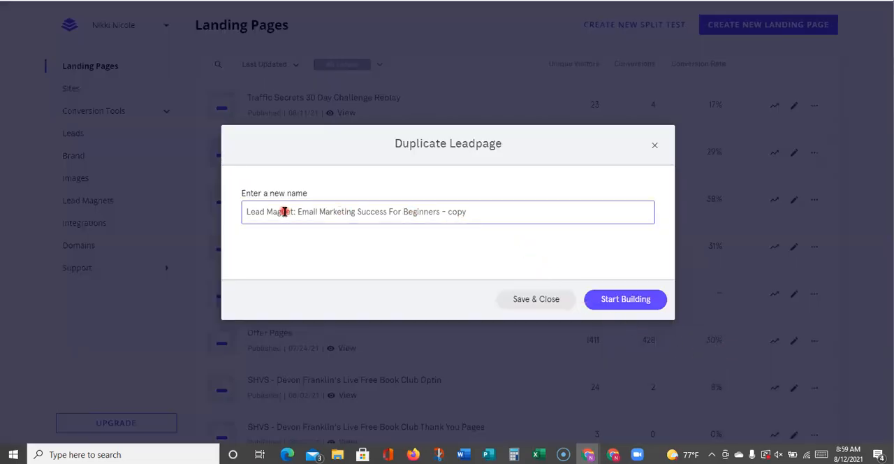
{"action": "left_click_drag", "start_coordinate": [470, 212], "coordinate": [449, 214]}
{"action": "key", "text": "BackSpace"}
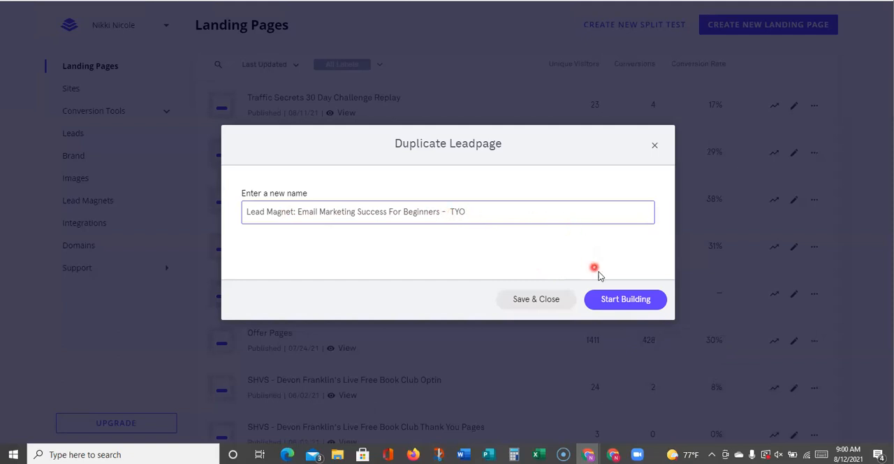
{"action": "left_click", "coordinate": [617, 305]}
{"action": "left_click", "coordinate": [615, 301]}
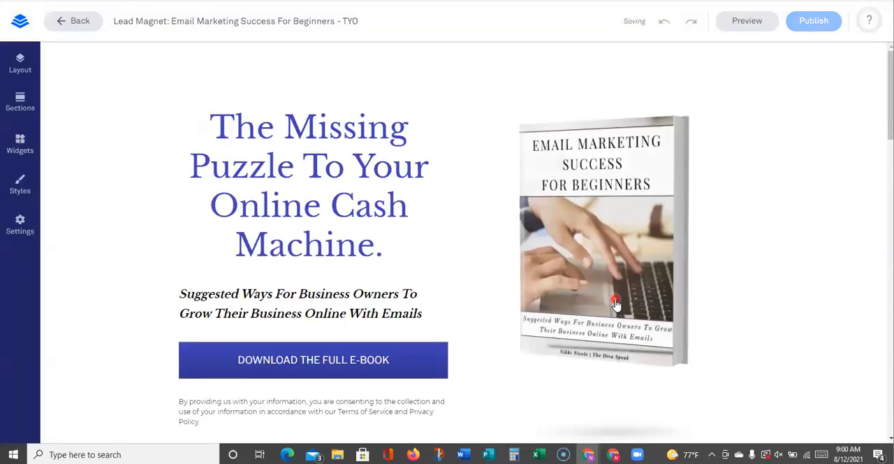
Rename the page "Lead Magnet: Email Marketing Success For Beginners - Download Page" and set its URL ending to "email-marketing-success-for-beginners-download"
{"action": "left_click", "coordinate": [368, 23]}
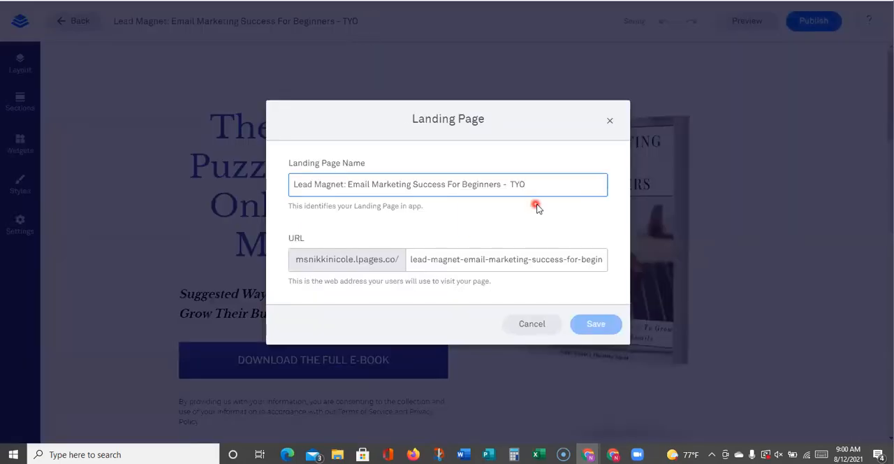
{"action": "key", "text": "BackSpace"}
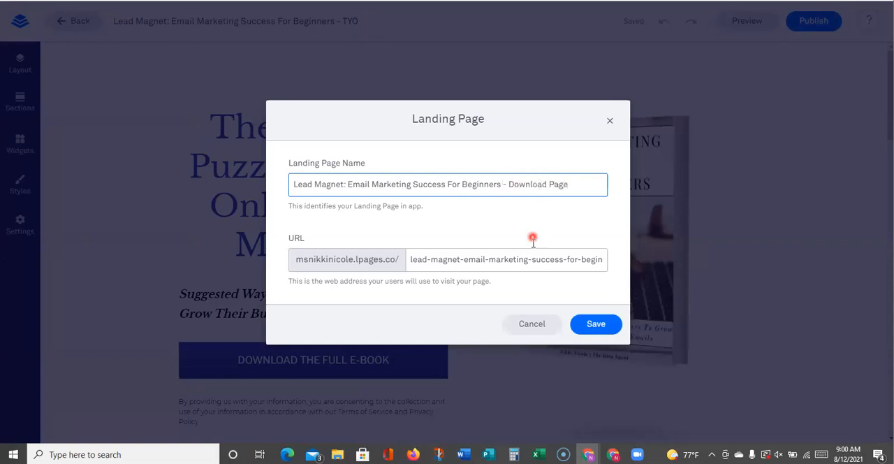
{"action": "left_click_drag", "start_coordinate": [464, 259], "coordinate": [376, 258]}
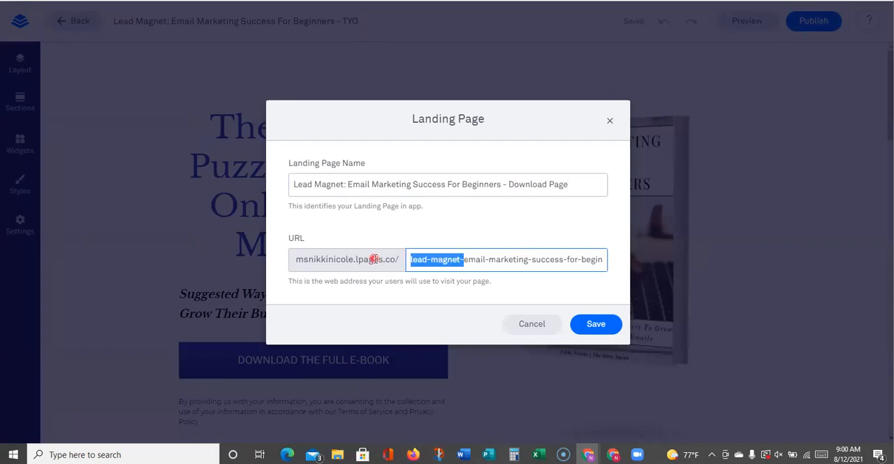
{"action": "key", "text": "BackSpace"}
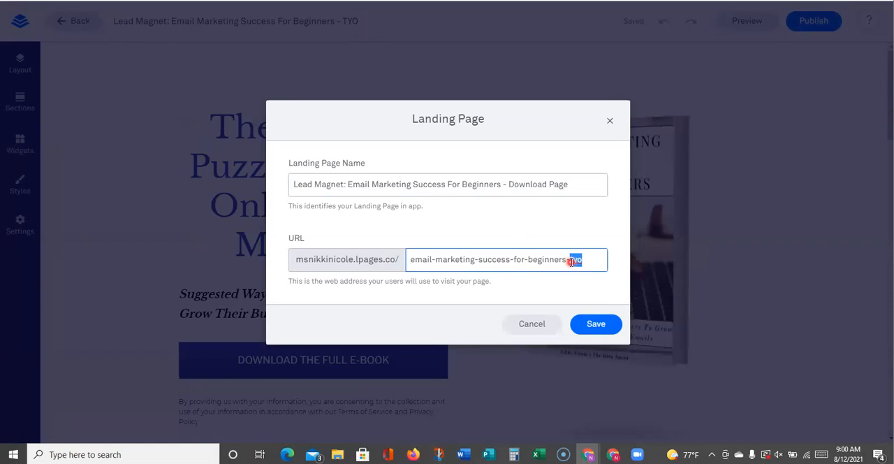
{"action": "type", "text": "download"}
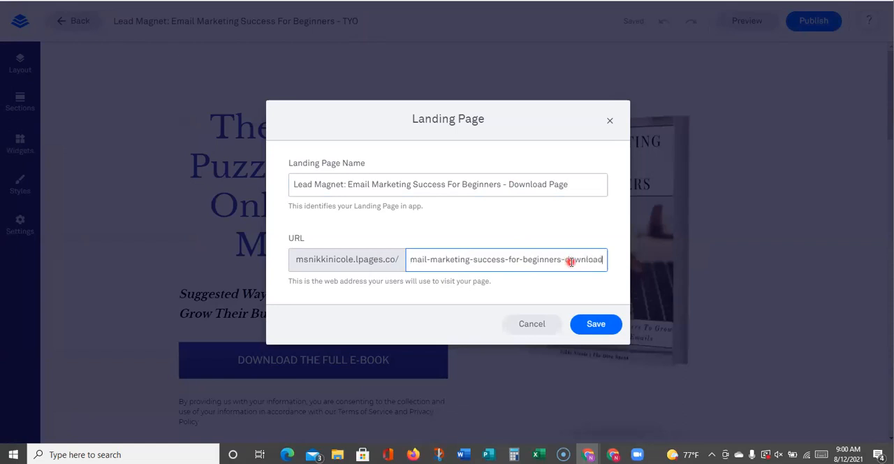
{"action": "left_click", "coordinate": [593, 324]}
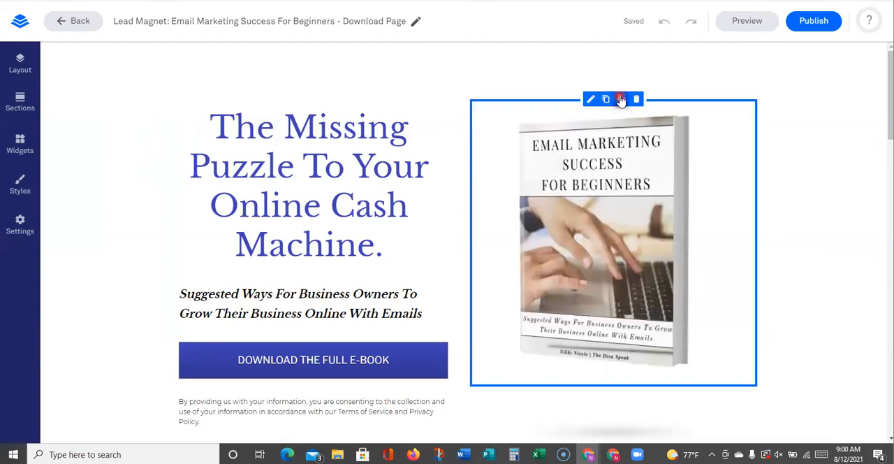
Add a blank single-column section at the top of the page, above the hero section
{"action": "left_click_drag", "start_coordinate": [622, 100], "coordinate": [505, 174]}
{"action": "left_click", "coordinate": [10, 66]}
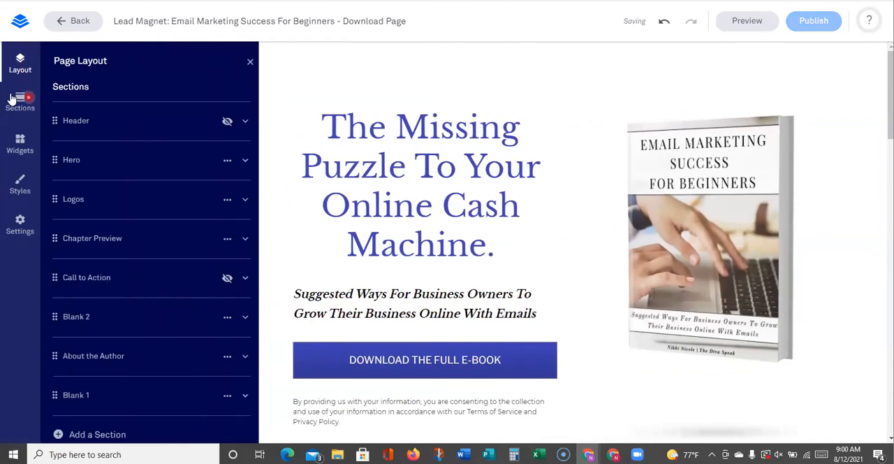
{"action": "left_click", "coordinate": [15, 99]}
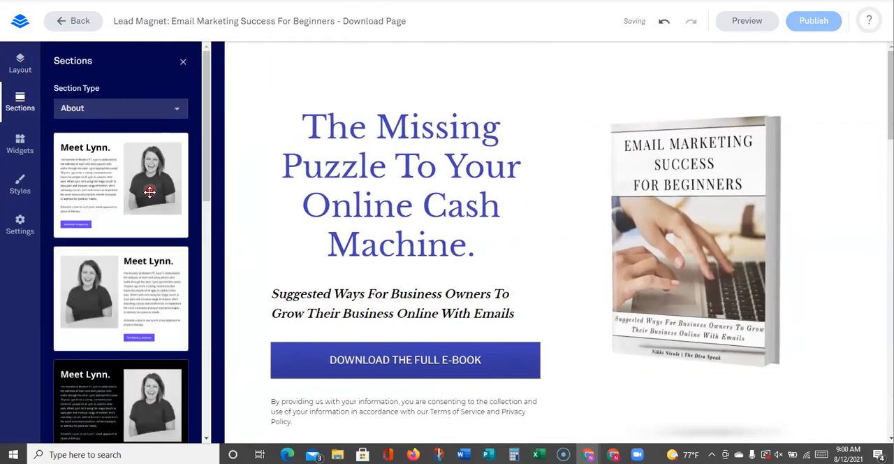
{"action": "left_click", "coordinate": [109, 105]}
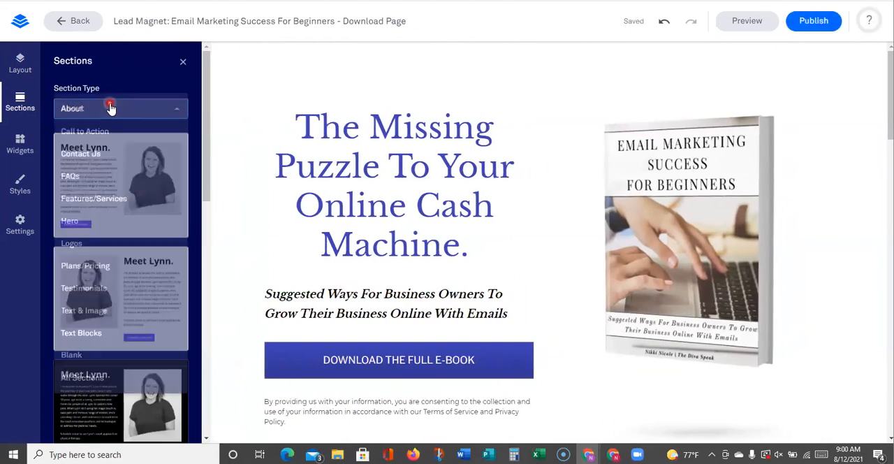
{"action": "left_click", "coordinate": [73, 355]}
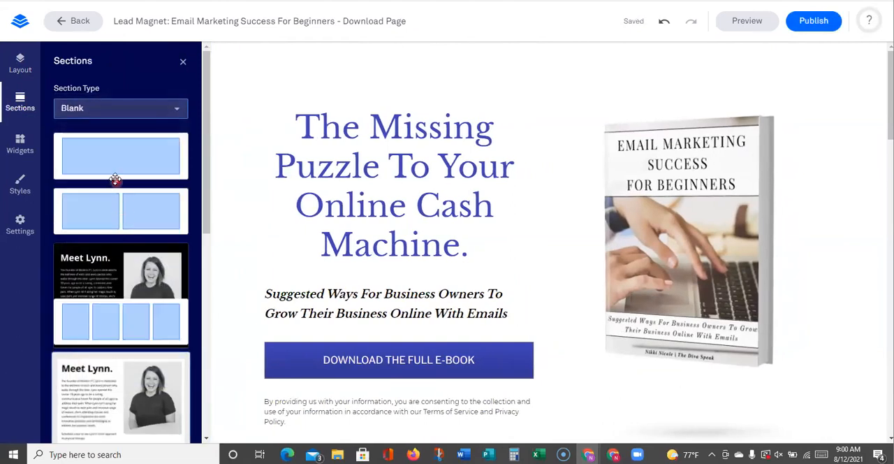
{"action": "left_click_drag", "start_coordinate": [108, 160], "coordinate": [560, 89]}
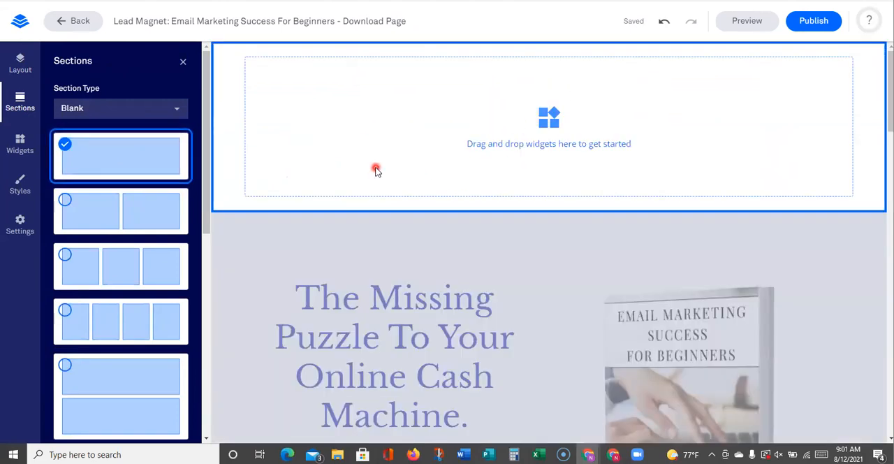
{"action": "left_click", "coordinate": [185, 64]}
Place two text widgets, one below the other, in the new blank section
{"action": "left_click", "coordinate": [19, 144]}
{"action": "left_click_drag", "start_coordinate": [68, 113], "coordinate": [543, 118]}
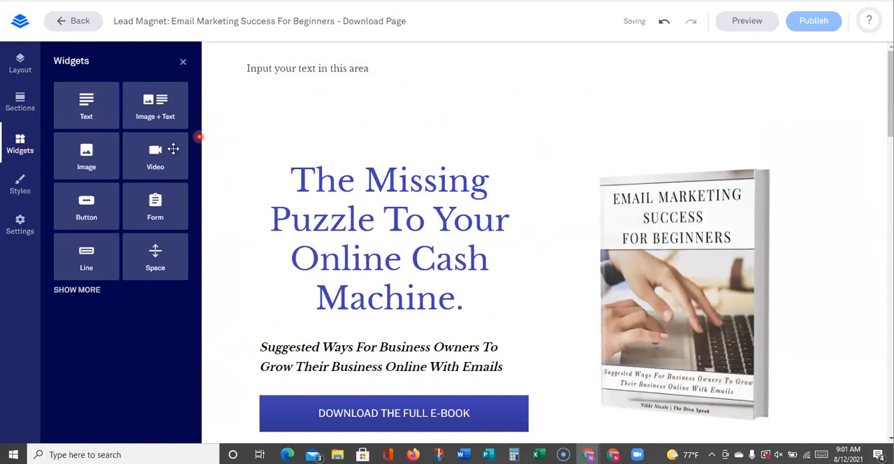
{"action": "left_click_drag", "start_coordinate": [84, 160], "coordinate": [323, 132]}
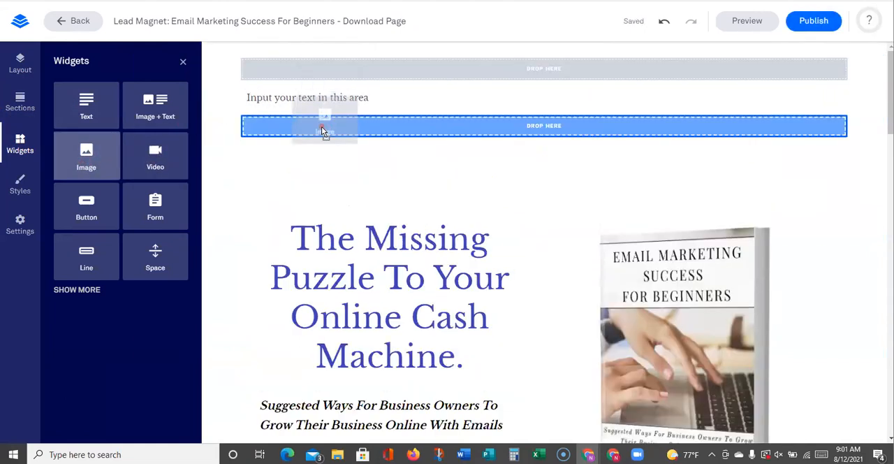
{"action": "left_click_drag", "start_coordinate": [273, 142], "coordinate": [296, 126]}
Replace the first text widget's placeholder with "Headline"
{"action": "left_click", "coordinate": [299, 65]}
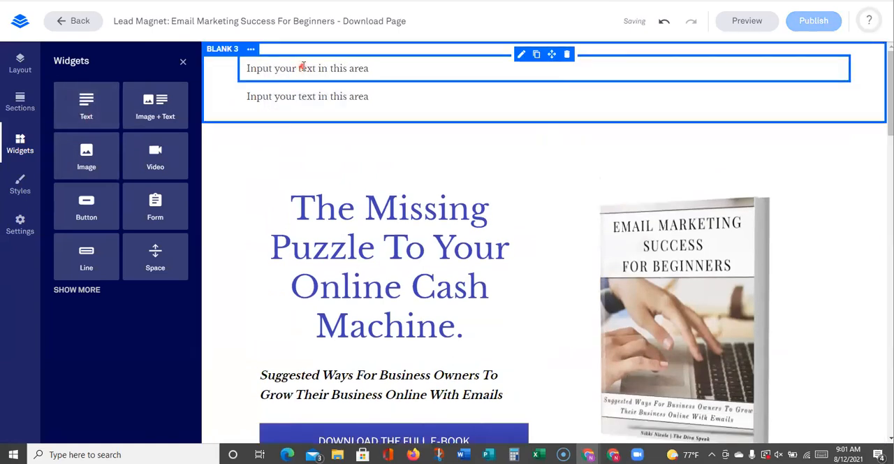
{"action": "left_click", "coordinate": [301, 67]}
{"action": "type", "text": "Head"}
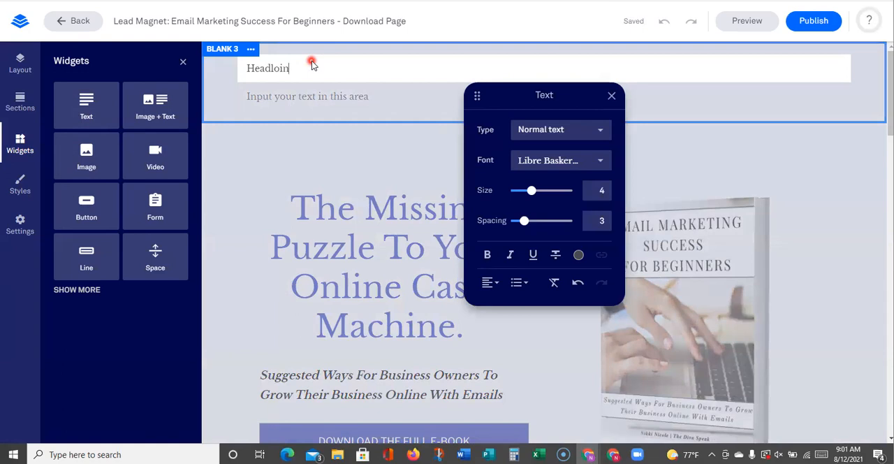
{"action": "type", "text": "loin"}
{"action": "key", "text": "BackSpace"}
{"action": "key", "text": "BackSpace"}
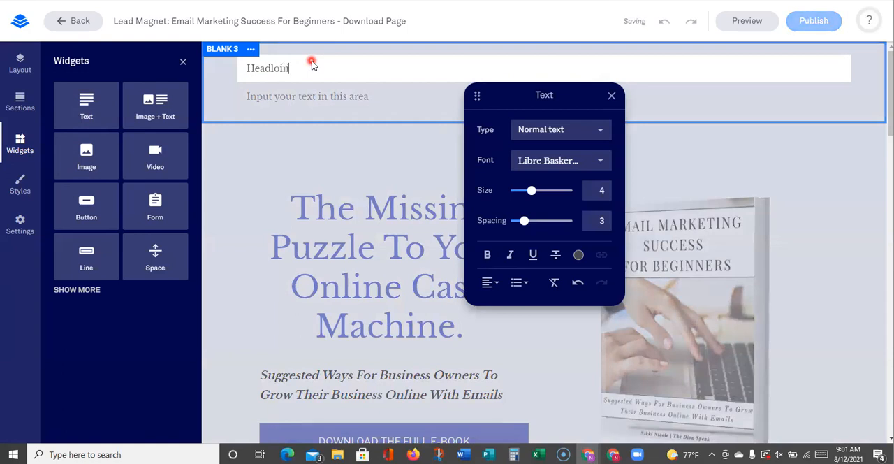
{"action": "key", "text": "BackSpace"}
{"action": "key", "text": "BackSpace"}
{"action": "key", "text": "BackSpace"}
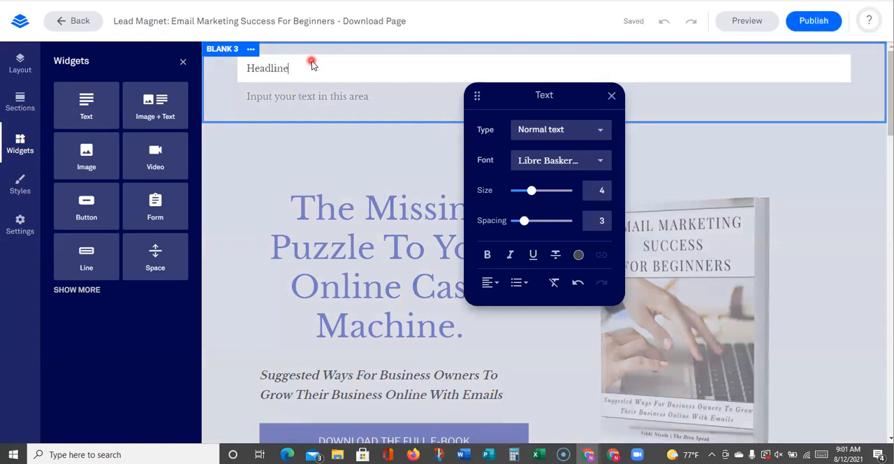
Replace the second text widget's placeholder with "Sub-Headline" and finish editing it
{"action": "left_click", "coordinate": [304, 97]}
{"action": "left_click", "coordinate": [305, 97]}
{"action": "triple_click", "coordinate": [304, 96]}
{"action": "type", "text": "Sub-Headline"}
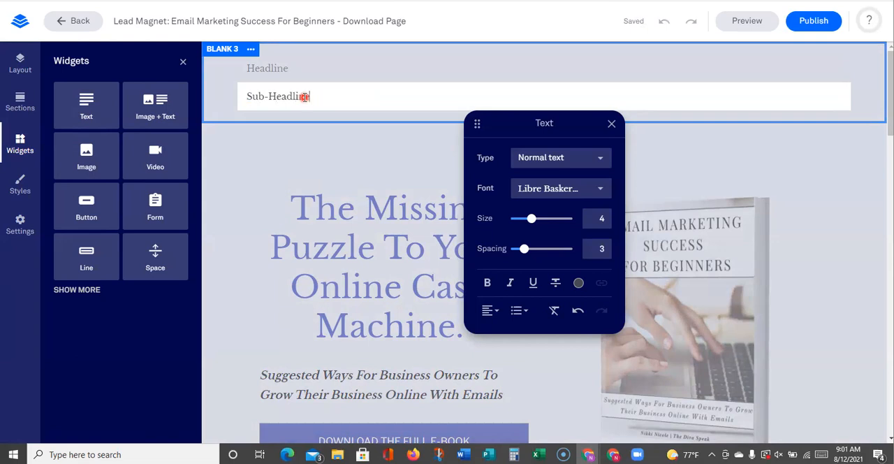
{"action": "left_click", "coordinate": [326, 152]}
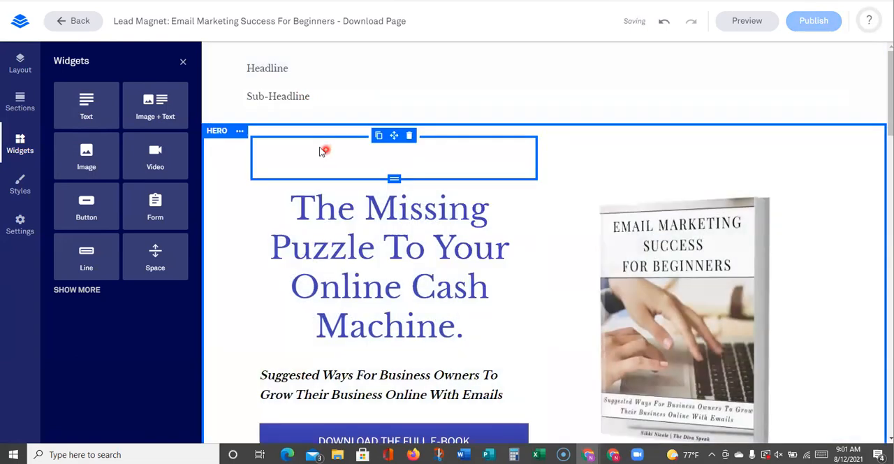
Add a video widget below the sub-headline and an image widget beside it on the right
{"action": "left_click_drag", "start_coordinate": [153, 160], "coordinate": [293, 162]}
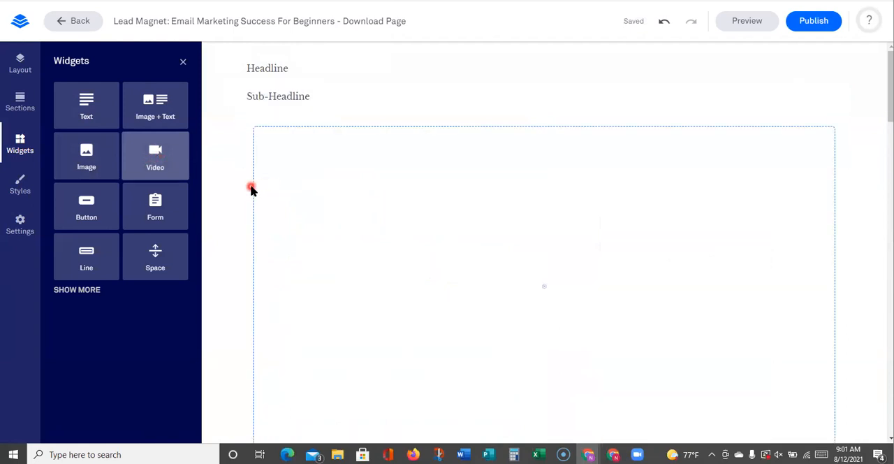
{"action": "left_click_drag", "start_coordinate": [93, 161], "coordinate": [843, 212]}
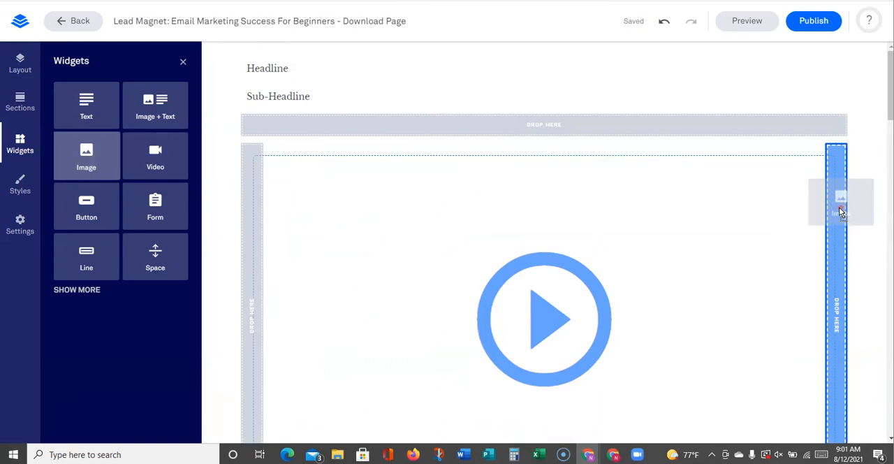
{"action": "left_click_drag", "start_coordinate": [842, 213], "coordinate": [841, 209]}
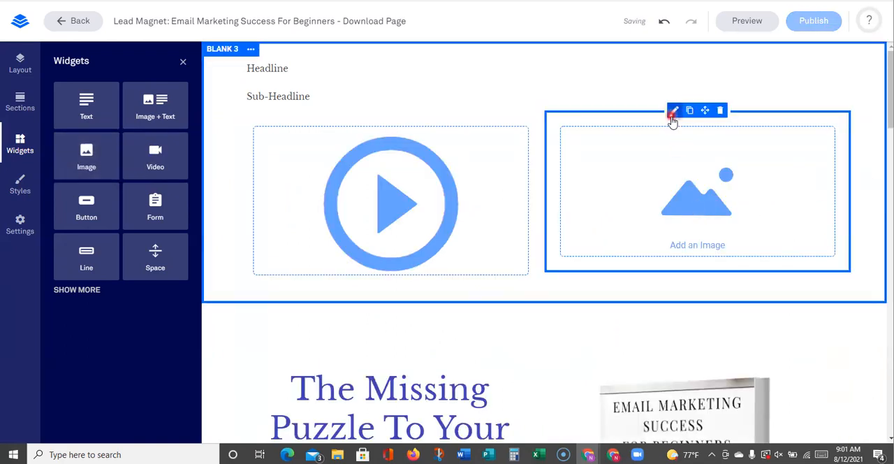
Insert the Email Marketing Success For Beginners e-book cover from the saved images into the new image widget
{"action": "left_click", "coordinate": [675, 114]}
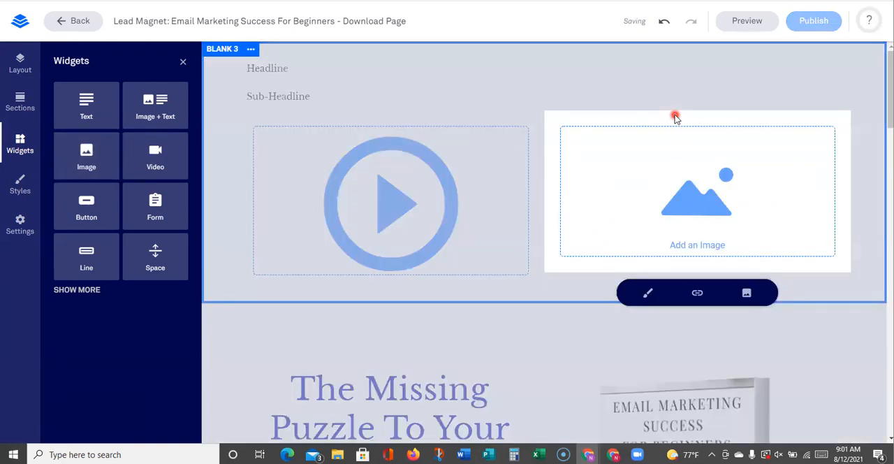
{"action": "left_click", "coordinate": [747, 293]}
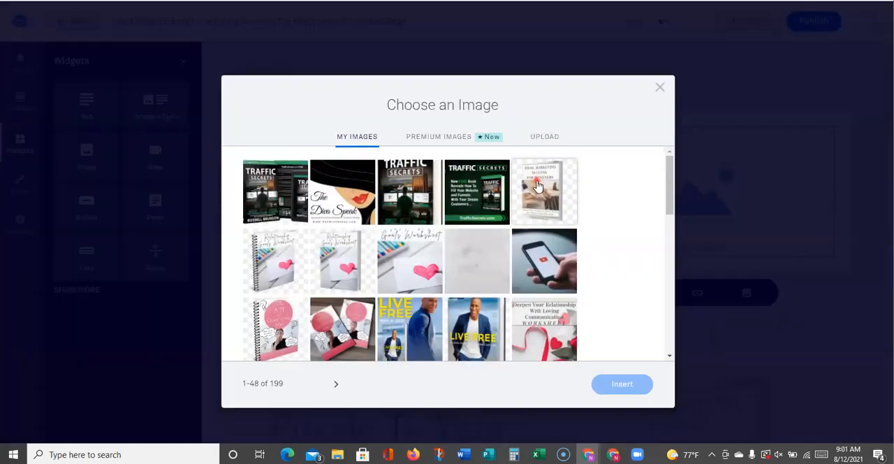
{"action": "left_click", "coordinate": [592, 219]}
{"action": "left_click", "coordinate": [622, 383]}
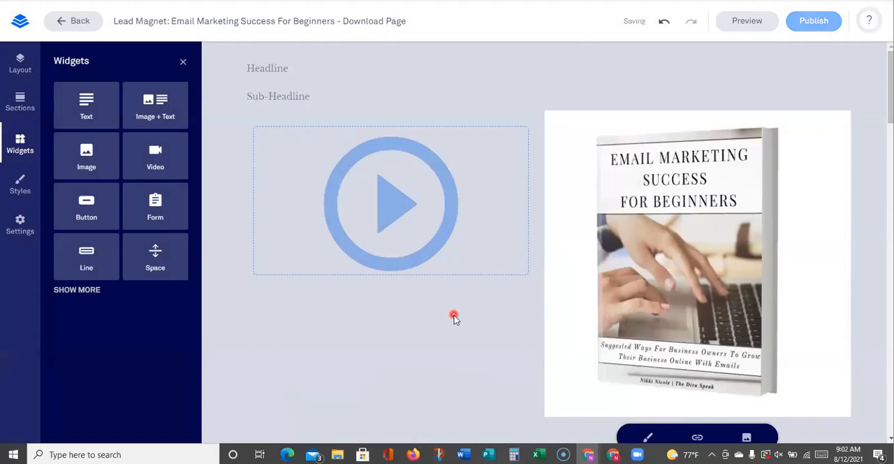
{"action": "left_click", "coordinate": [454, 315]}
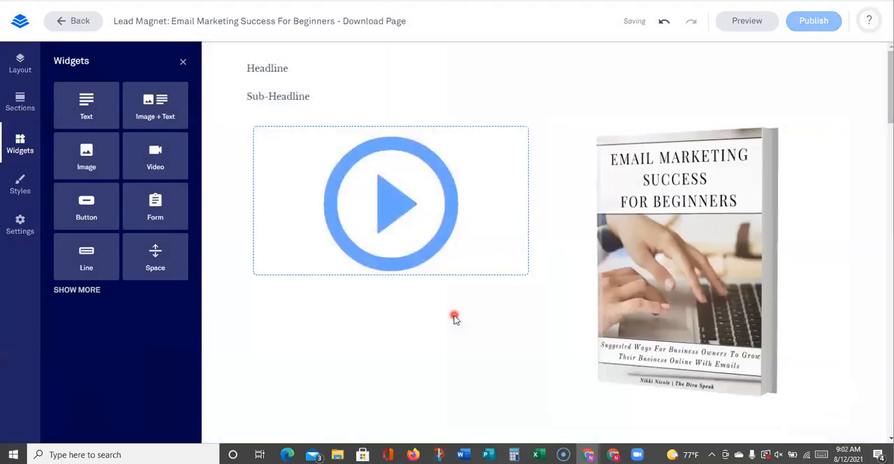
Add a button labelled "Download" below the video and e-book cover, with a text widget directly above it
{"action": "scroll", "coordinate": [454, 318], "scroll_direction": "down", "scroll_amount": 1}
{"action": "left_click_drag", "start_coordinate": [168, 240], "coordinate": [521, 412]}
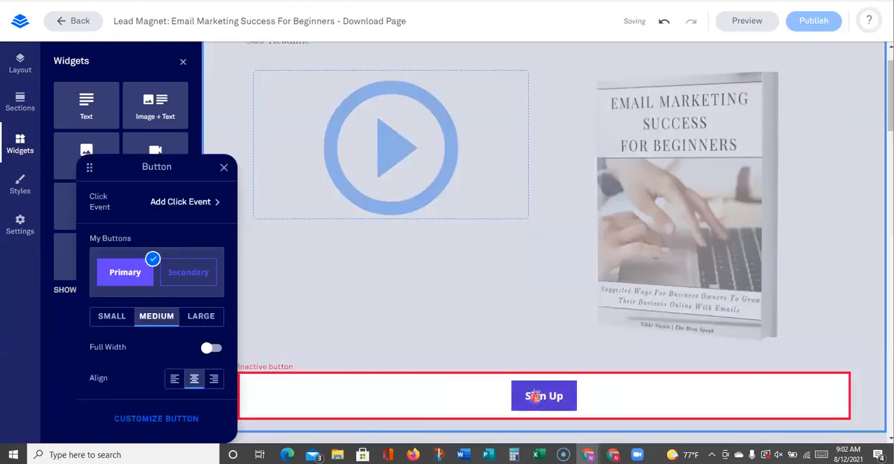
{"action": "type", "text": "Download"}
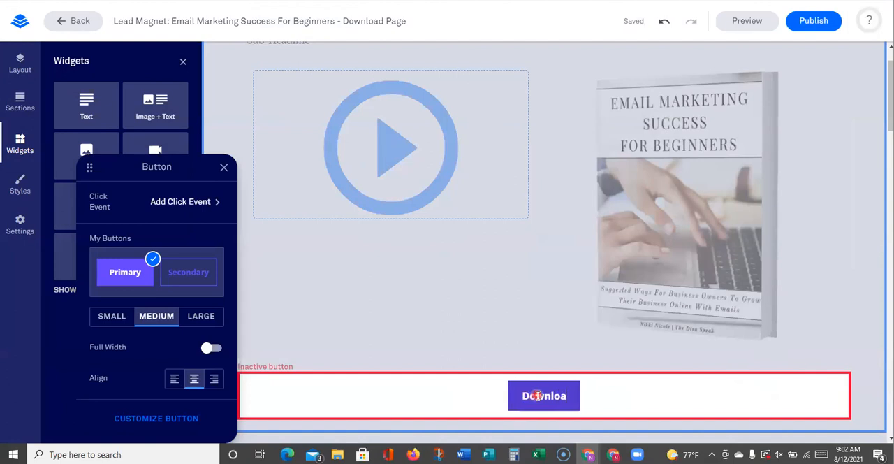
{"action": "left_click", "coordinate": [452, 355]}
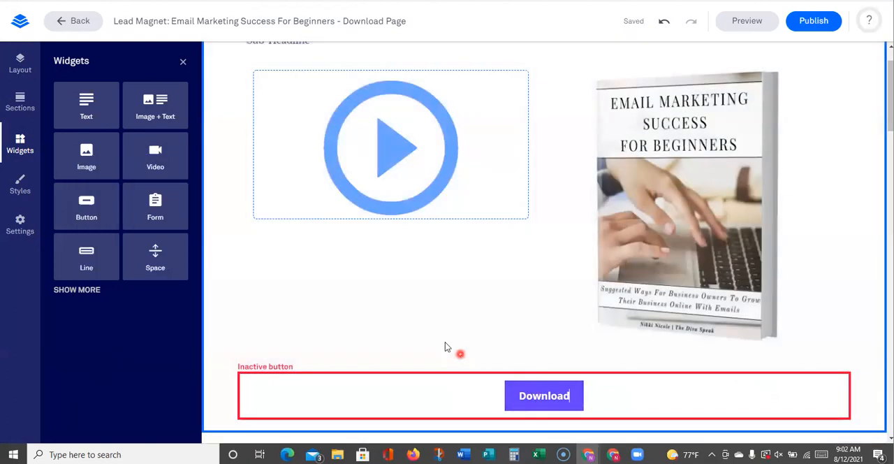
{"action": "left_click_drag", "start_coordinate": [87, 111], "coordinate": [533, 399]}
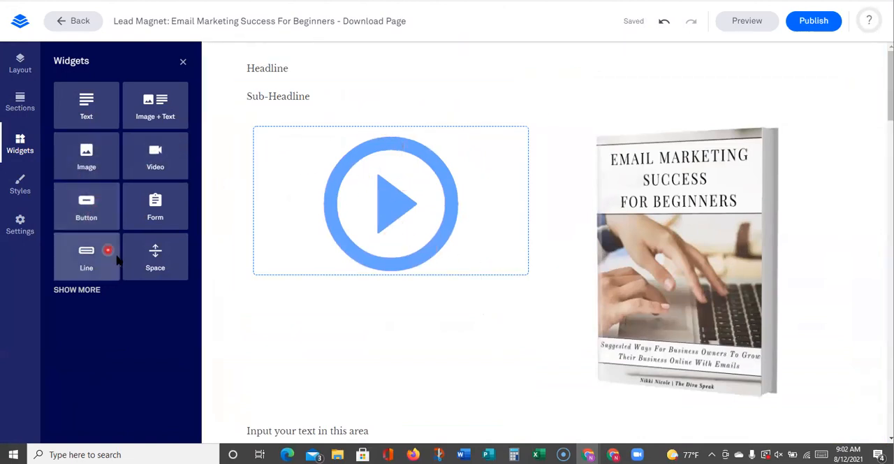
{"action": "left_click_drag", "start_coordinate": [87, 108], "coordinate": [225, 282]}
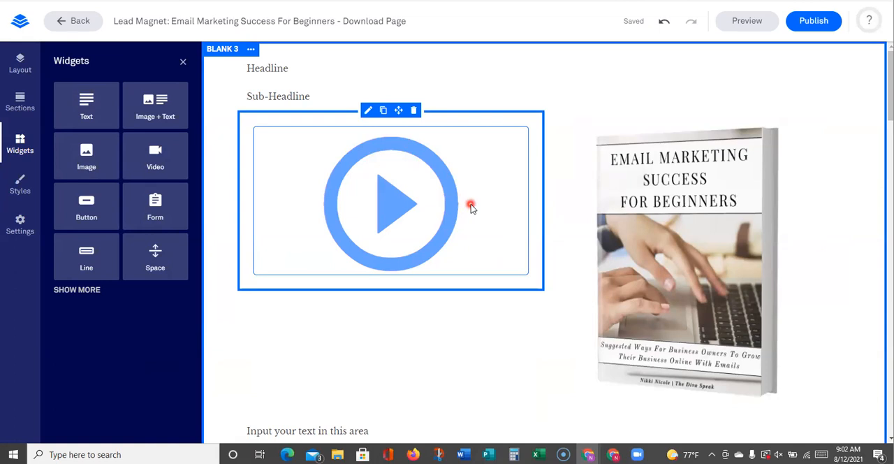
Add an Image + Text widget between the sub-headline and the video
{"action": "left_click_drag", "start_coordinate": [151, 98], "coordinate": [450, 133]}
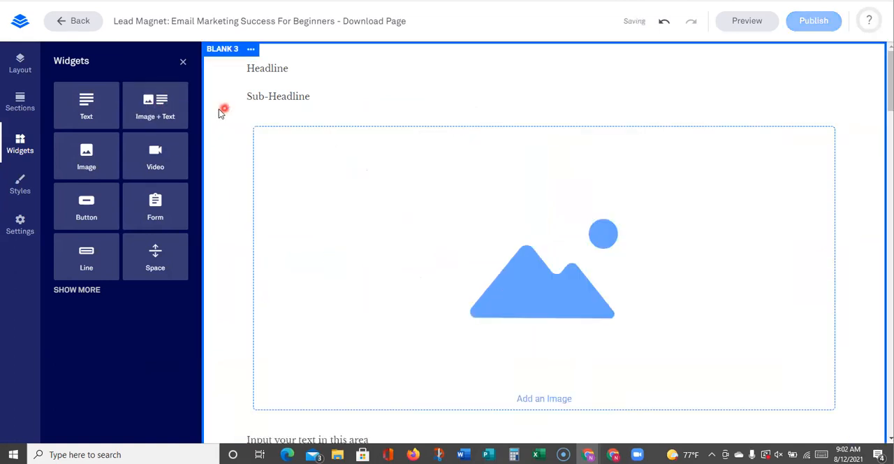
{"action": "scroll", "coordinate": [575, 210], "scroll_direction": "down", "scroll_amount": 3}
{"action": "scroll", "coordinate": [561, 193], "scroll_direction": "up", "scroll_amount": 2}
{"action": "scroll", "coordinate": [549, 164], "scroll_direction": "up", "scroll_amount": 1}
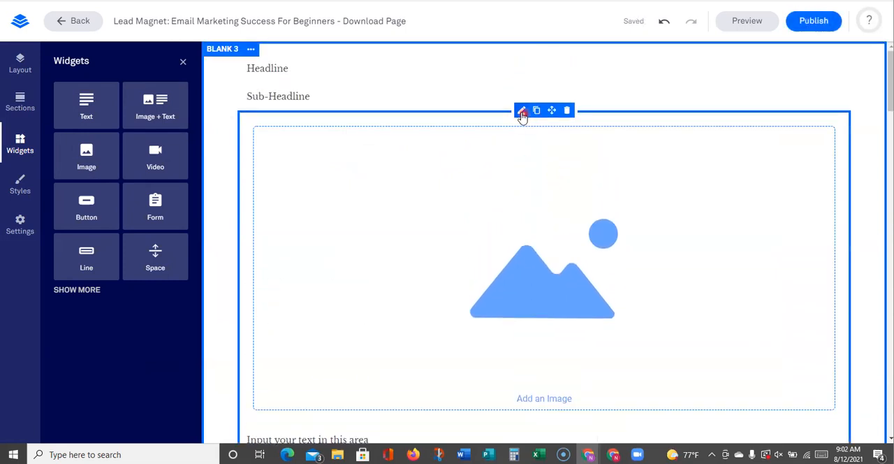
Examine the style and link options for the image in the Image + Text widget
{"action": "left_click", "coordinate": [521, 115]}
{"action": "scroll", "coordinate": [531, 189], "scroll_direction": "down", "scroll_amount": 3}
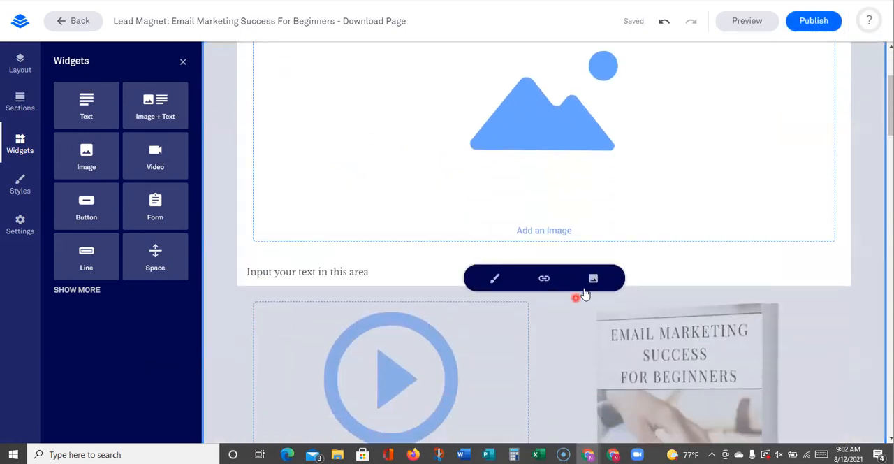
{"action": "left_click", "coordinate": [497, 281]}
{"action": "scroll", "coordinate": [513, 284], "scroll_direction": "down", "scroll_amount": 2}
{"action": "scroll", "coordinate": [521, 230], "scroll_direction": "up", "scroll_amount": 3}
{"action": "double_click", "coordinate": [525, 189]}
{"action": "scroll", "coordinate": [458, 186], "scroll_direction": "up", "scroll_amount": 2}
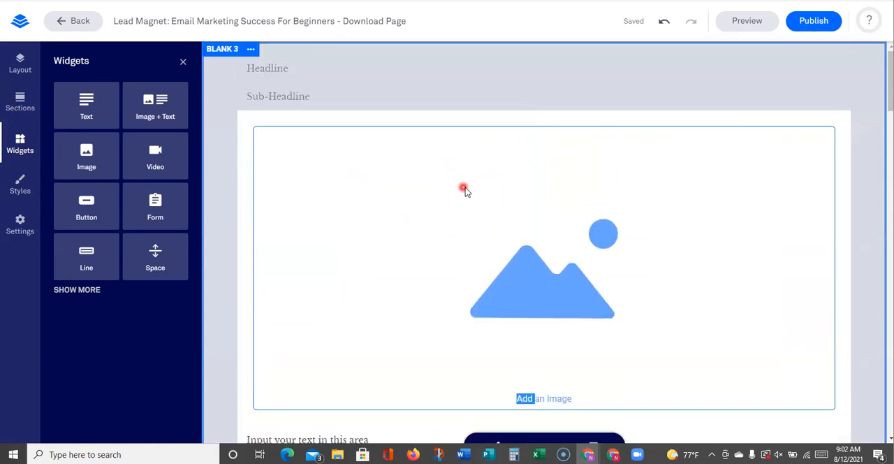
{"action": "scroll", "coordinate": [465, 199], "scroll_direction": "down", "scroll_amount": 5}
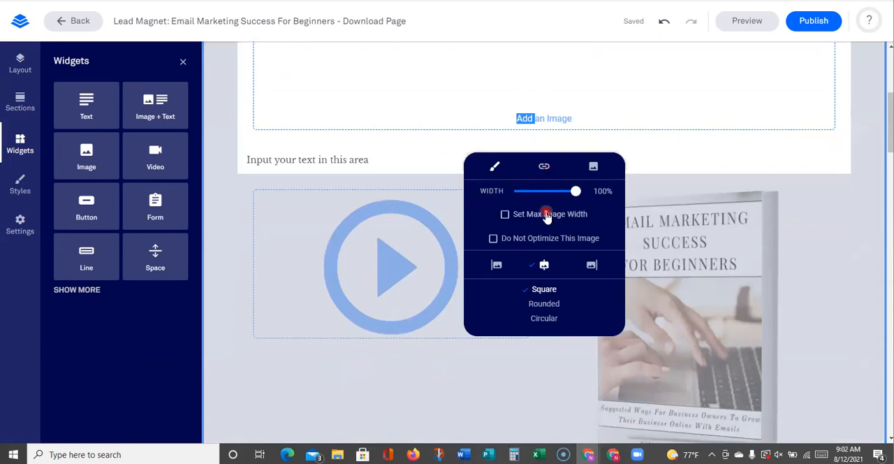
{"action": "scroll", "coordinate": [563, 294], "scroll_direction": "up", "scroll_amount": 4}
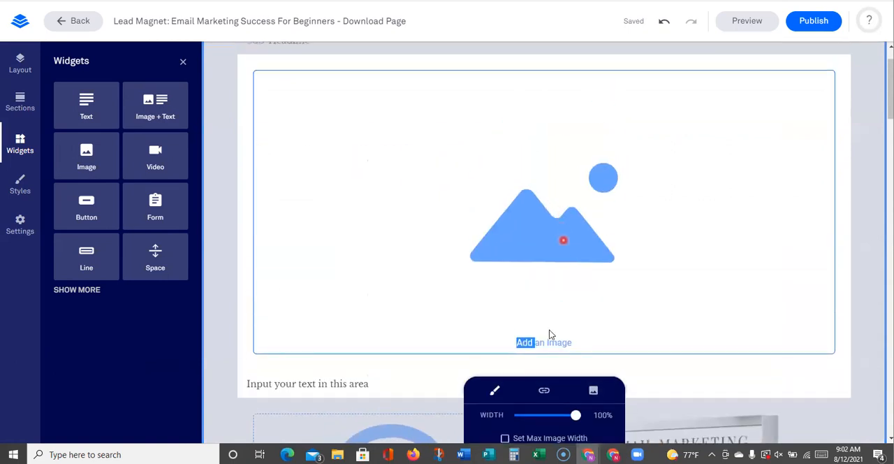
{"action": "left_click", "coordinate": [554, 390]}
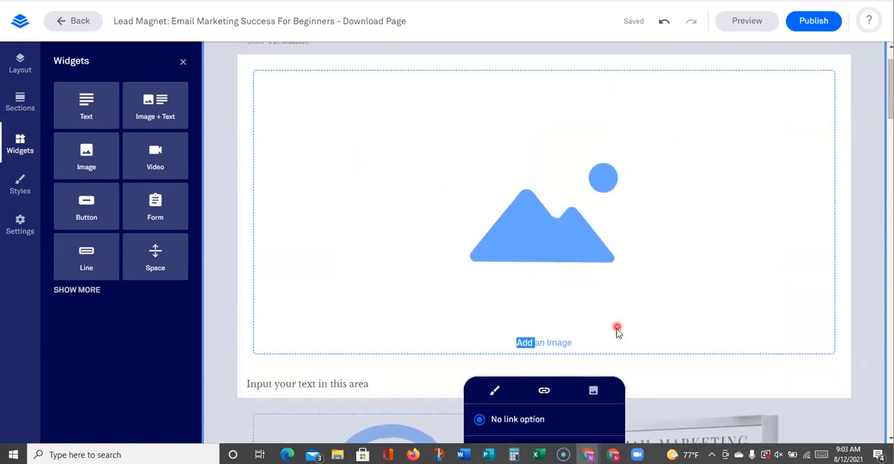
{"action": "scroll", "coordinate": [615, 328], "scroll_direction": "down", "scroll_amount": 3}
{"action": "scroll", "coordinate": [596, 241], "scroll_direction": "up", "scroll_amount": 6}
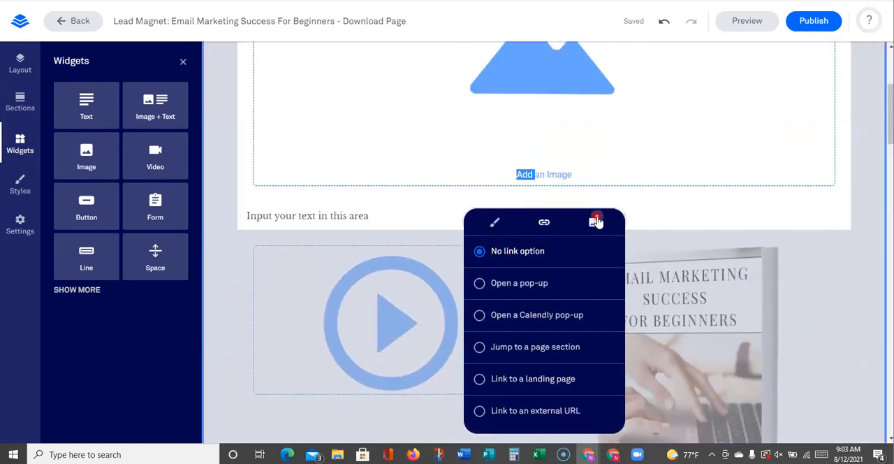
Insert the saved Email Marketing Success For Beginners cover as the Image + Text widget's image
{"action": "left_click", "coordinate": [594, 222]}
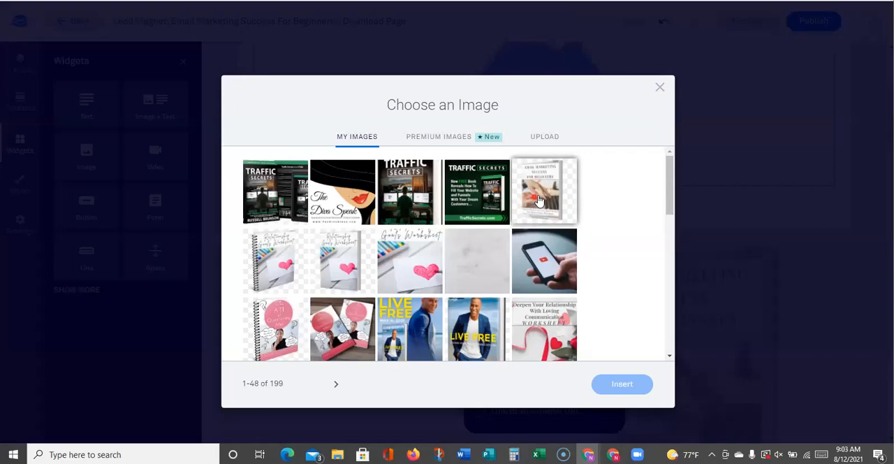
{"action": "left_click", "coordinate": [544, 190]}
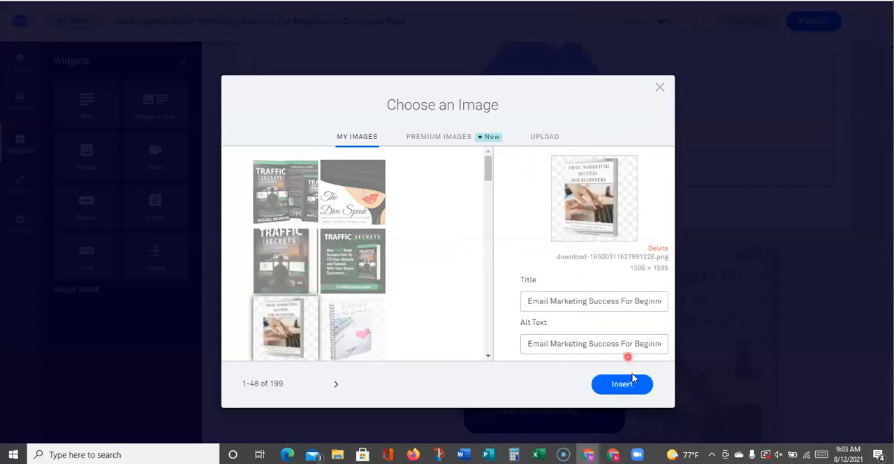
{"action": "left_click", "coordinate": [622, 384]}
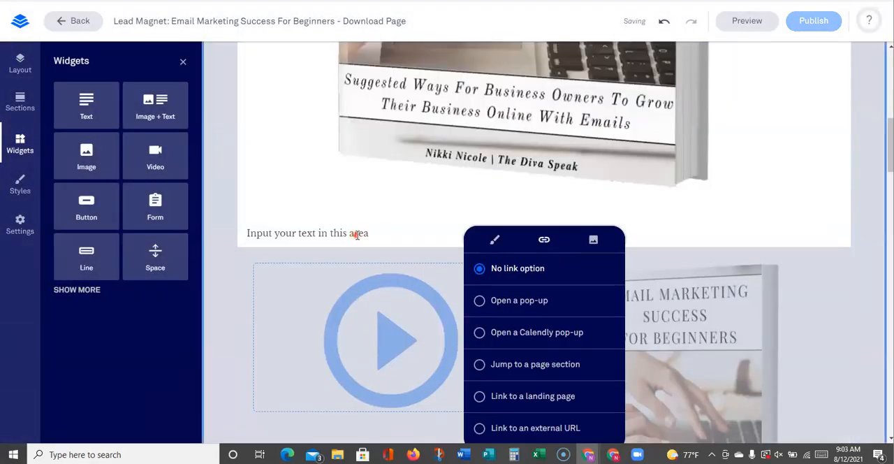
Try the Image + Text widget's image position at Center Left and Center Right
{"action": "left_click", "coordinate": [288, 237]}
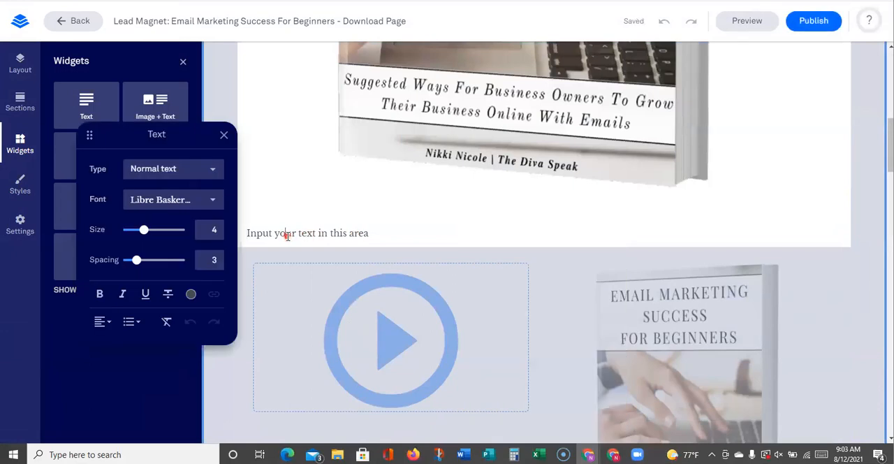
{"action": "left_click", "coordinate": [184, 63]}
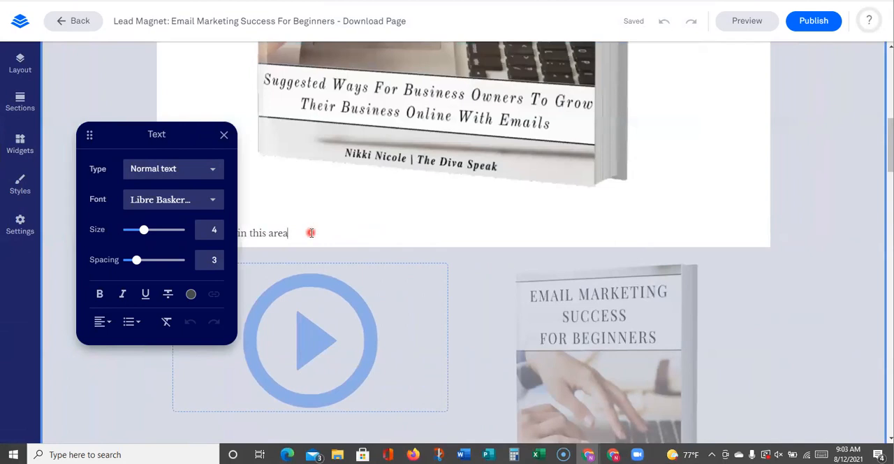
{"action": "left_click", "coordinate": [311, 158]}
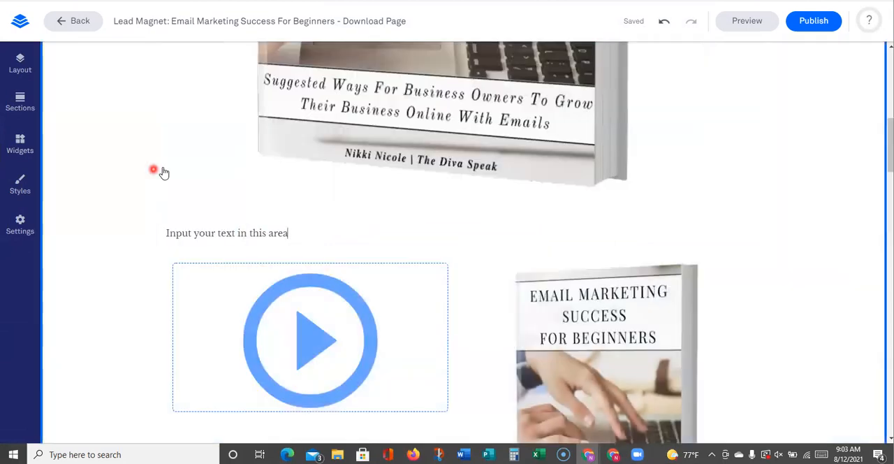
{"action": "left_click", "coordinate": [163, 172]}
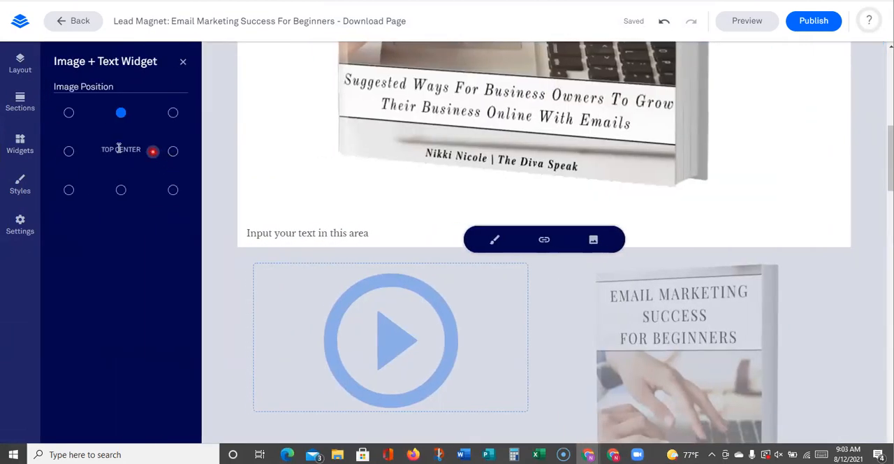
{"action": "left_click", "coordinate": [68, 151]}
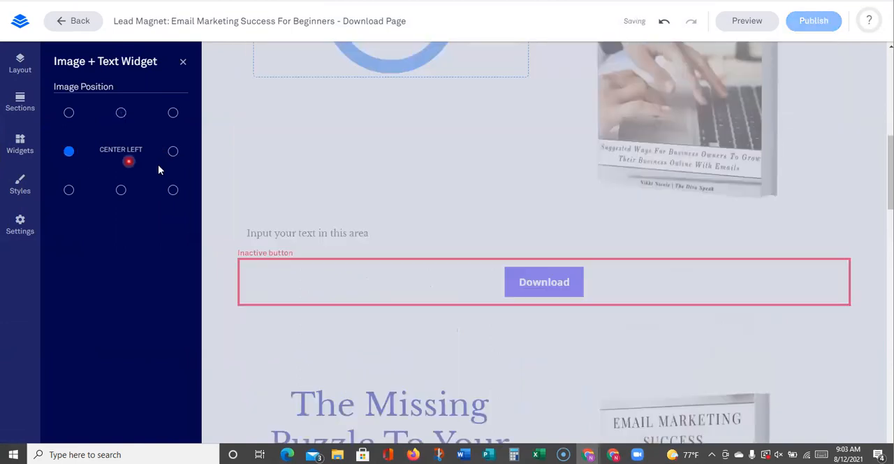
{"action": "scroll", "coordinate": [232, 196], "scroll_direction": "up", "scroll_amount": 5}
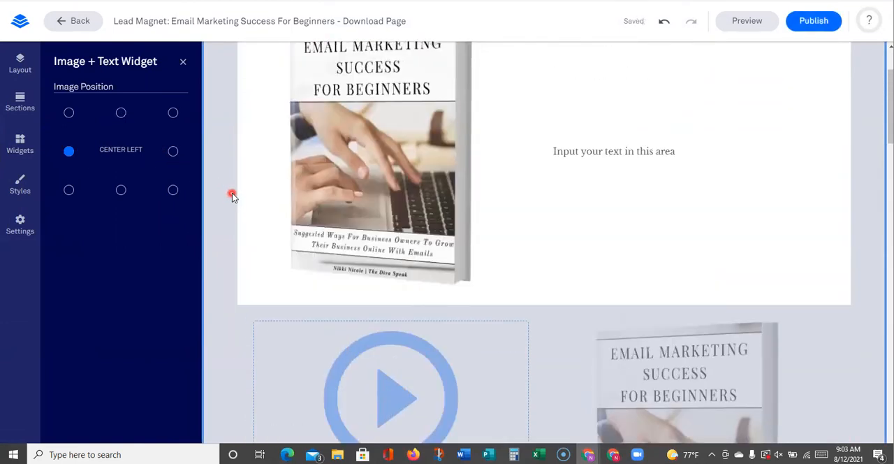
{"action": "left_click", "coordinate": [172, 151]}
{"action": "scroll", "coordinate": [342, 214], "scroll_direction": "up", "scroll_amount": 2}
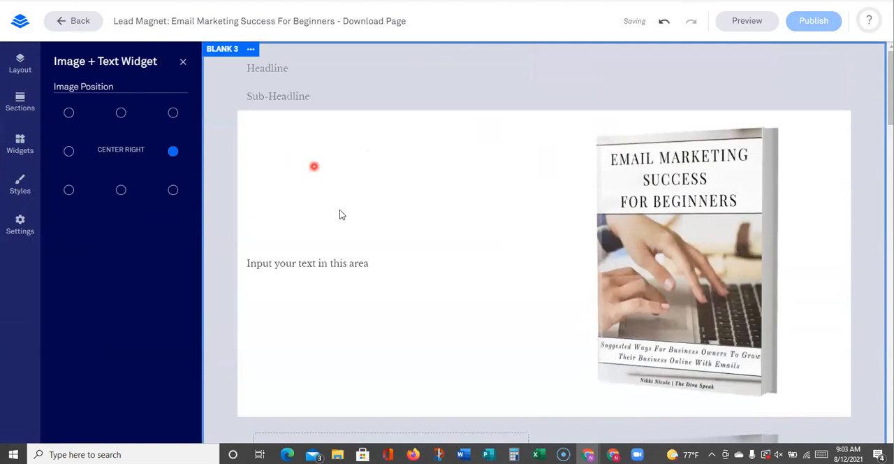
Delete the Image + Text widget from below the sub-headline
{"action": "left_click", "coordinate": [28, 149]}
{"action": "left_click_drag", "start_coordinate": [154, 158], "coordinate": [99, 191]}
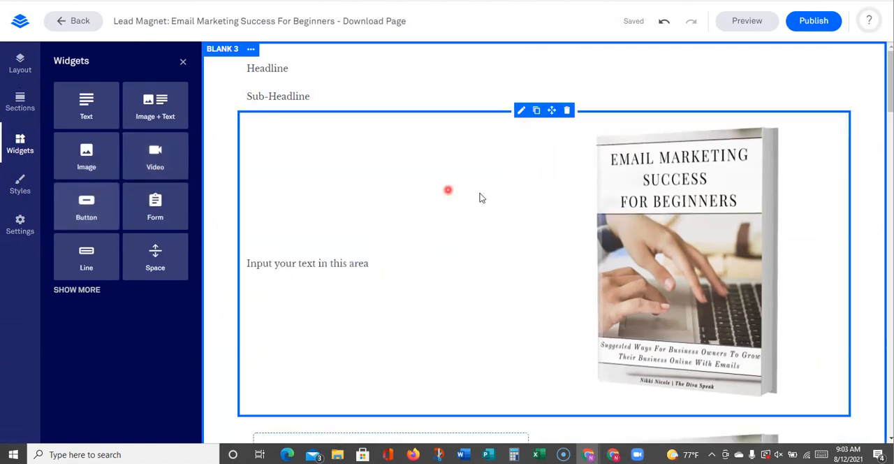
{"action": "scroll", "coordinate": [577, 224], "scroll_direction": "down", "scroll_amount": 2}
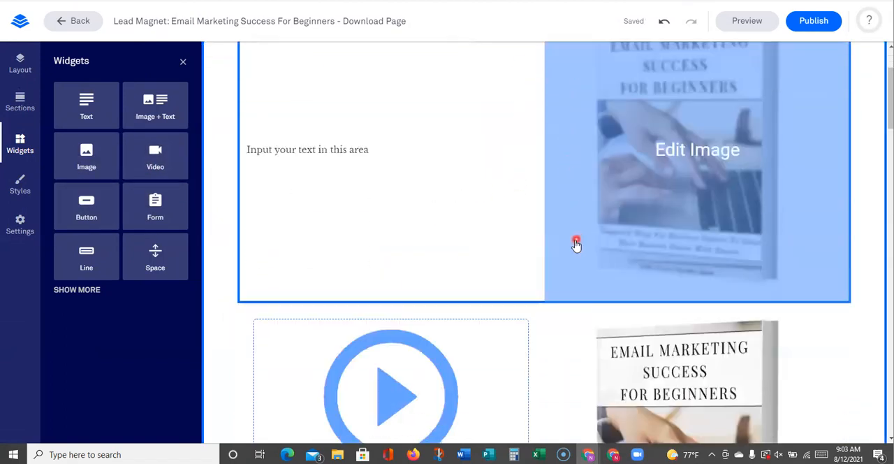
{"action": "scroll", "coordinate": [573, 241], "scroll_direction": "up", "scroll_amount": 2}
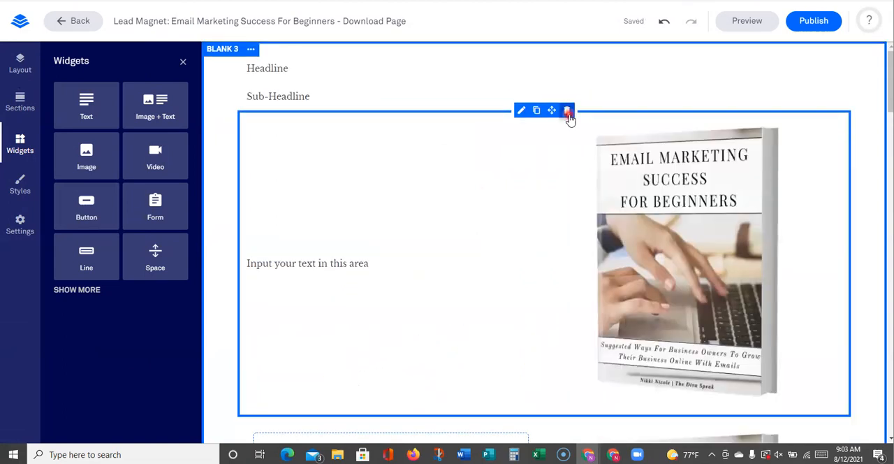
{"action": "left_click", "coordinate": [567, 111]}
Examine the video widget's embed code settings without entering a code, and review the section down to the Download button
{"action": "scroll", "coordinate": [433, 224], "scroll_direction": "down", "scroll_amount": 1}
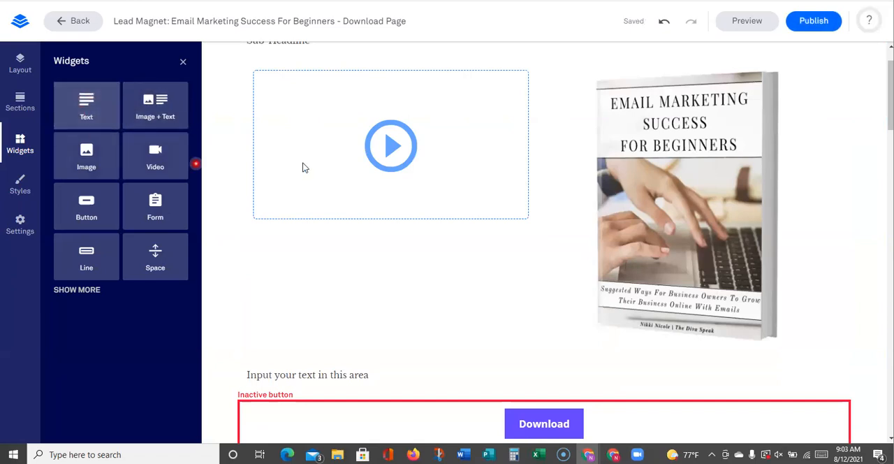
{"action": "left_click", "coordinate": [454, 176]}
{"action": "left_click", "coordinate": [379, 226]}
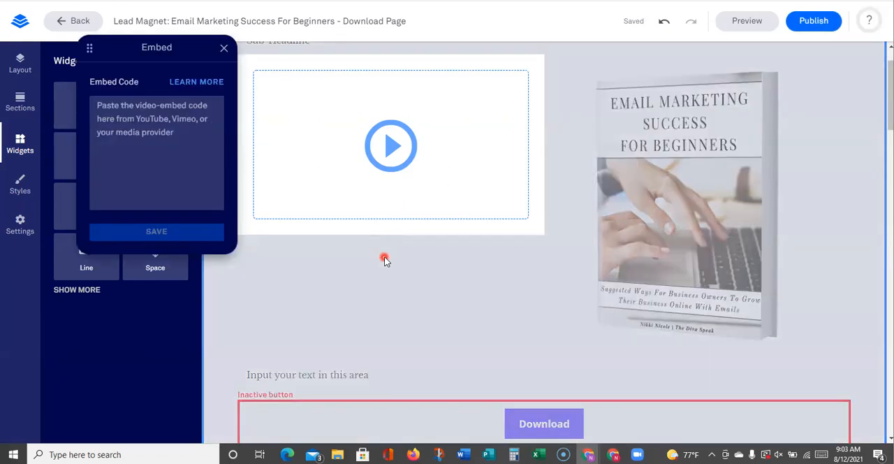
{"action": "left_click", "coordinate": [384, 264]}
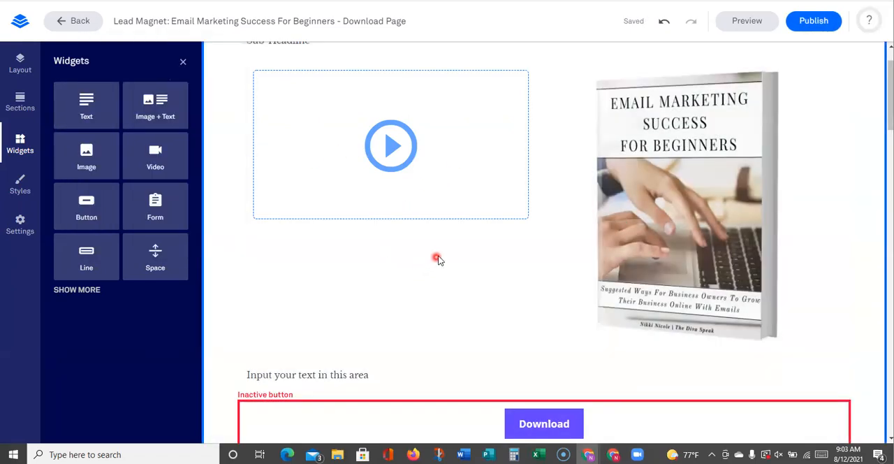
{"action": "scroll", "coordinate": [360, 160], "scroll_direction": "up", "scroll_amount": 1}
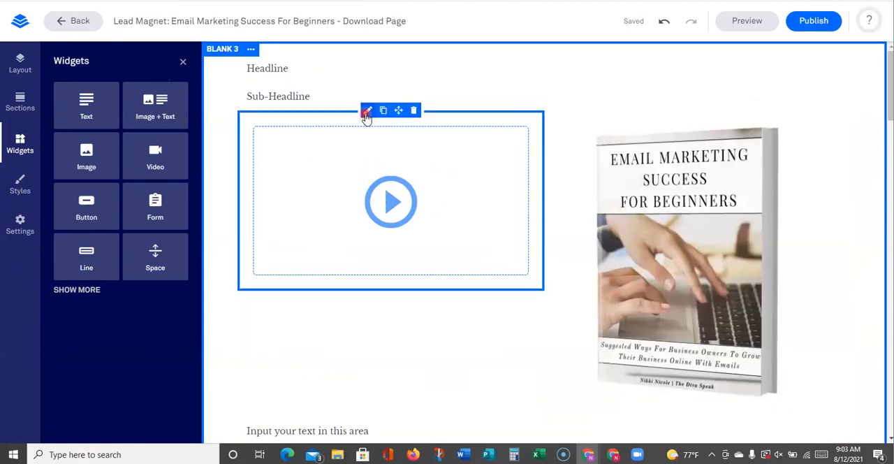
{"action": "left_click", "coordinate": [364, 142]}
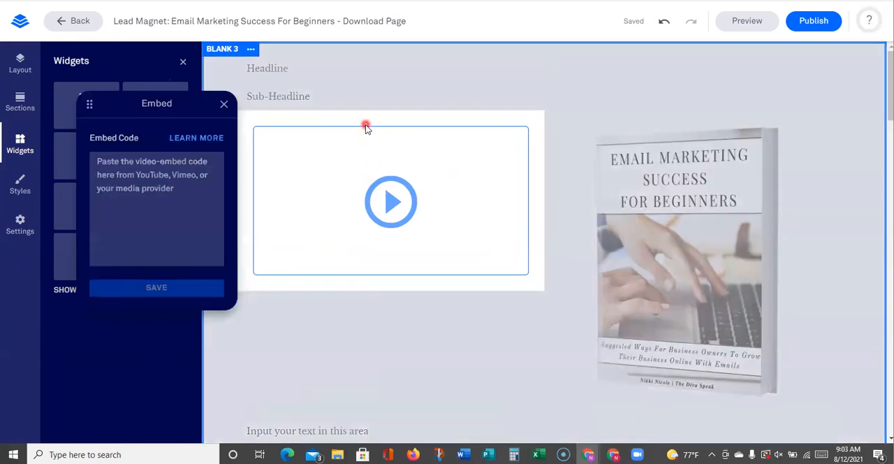
{"action": "left_click", "coordinate": [226, 101]}
{"action": "scroll", "coordinate": [699, 226], "scroll_direction": "down", "scroll_amount": 3}
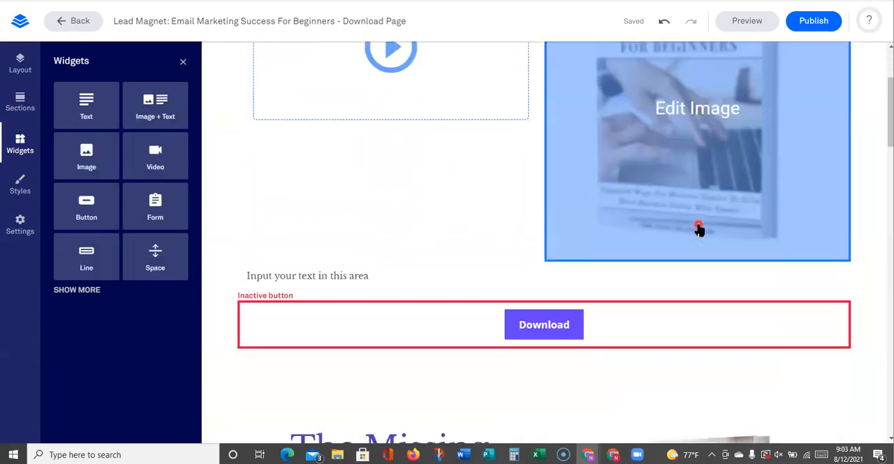
{"action": "scroll", "coordinate": [357, 262], "scroll_direction": "up", "scroll_amount": 2}
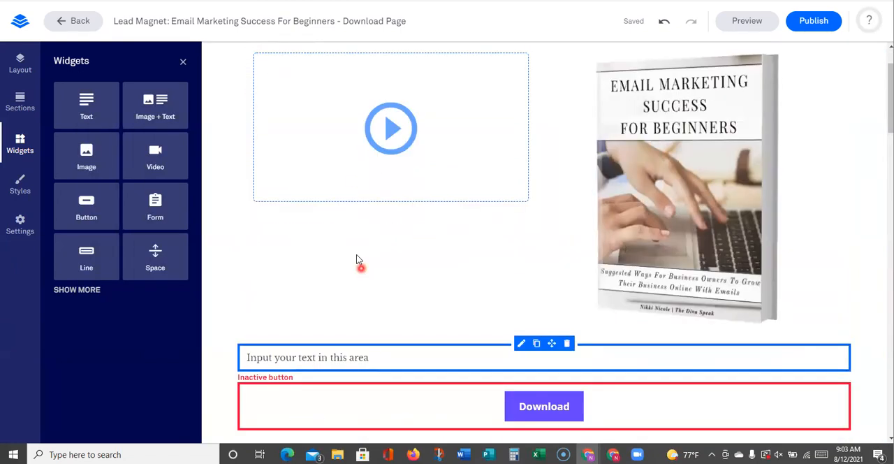
{"action": "scroll", "coordinate": [456, 254], "scroll_direction": "down", "scroll_amount": 5}
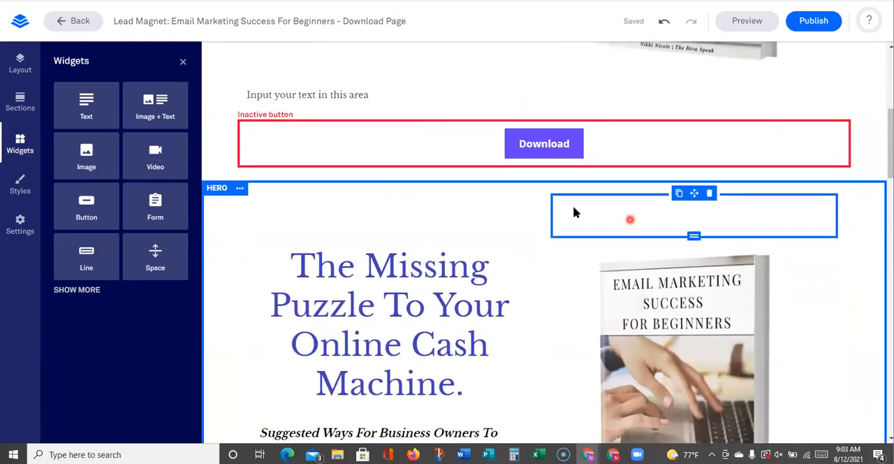
Add a single-column blank section between the Download button's section and the Hero section
{"action": "left_click", "coordinate": [22, 103]}
{"action": "left_click", "coordinate": [151, 110]}
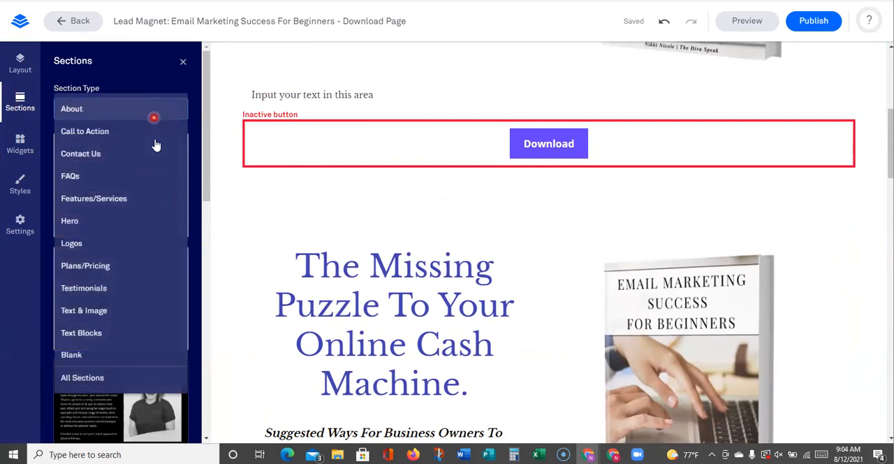
{"action": "left_click", "coordinate": [90, 356]}
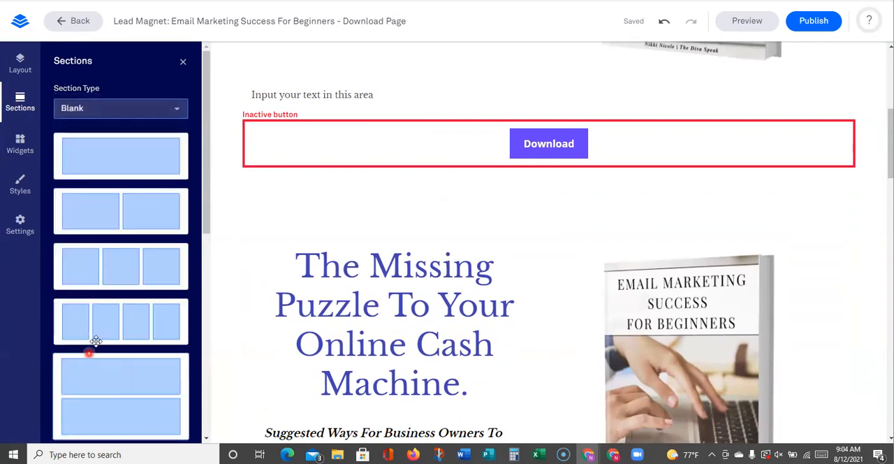
{"action": "left_click_drag", "start_coordinate": [130, 153], "coordinate": [436, 204]}
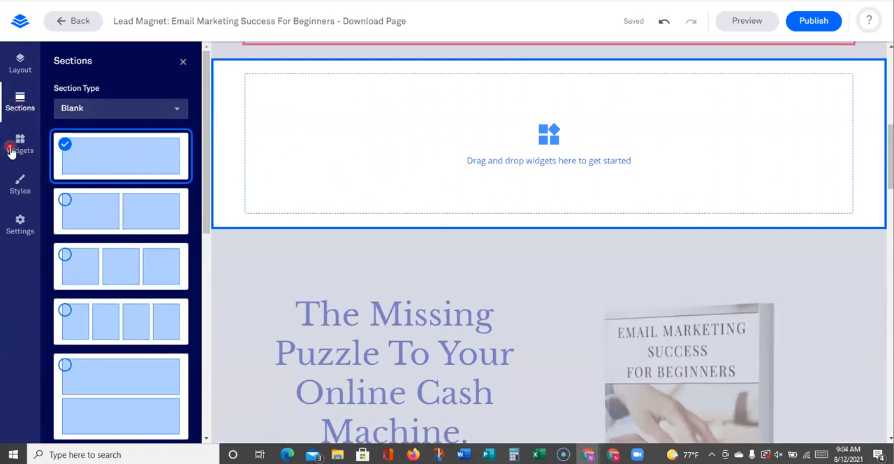
Add a text widget to the new blank section and start replacing its placeholder text
{"action": "left_click", "coordinate": [20, 62]}
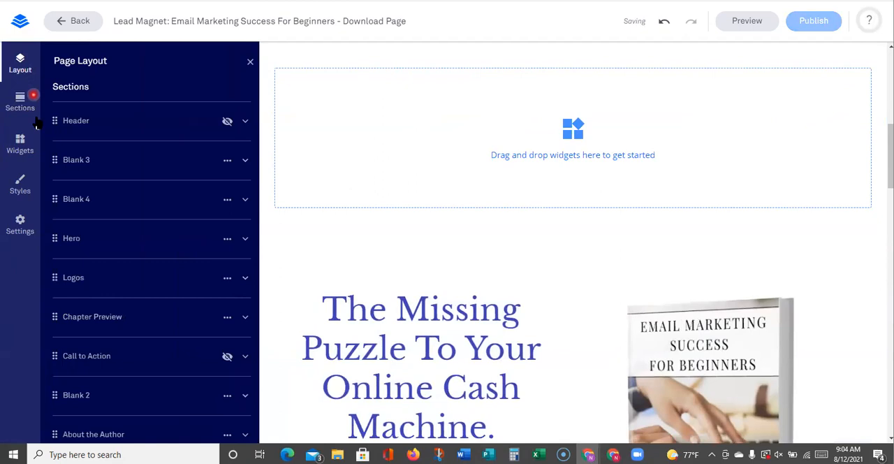
{"action": "left_click", "coordinate": [20, 144]}
{"action": "left_click_drag", "start_coordinate": [86, 106], "coordinate": [420, 139]}
{"action": "left_click", "coordinate": [323, 85]}
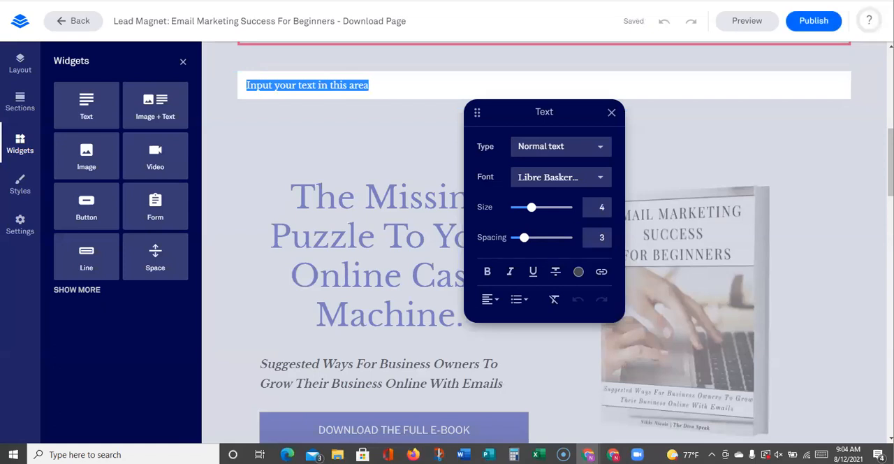
{"action": "type", "text": "tep 2: Claim Your  2nd"}
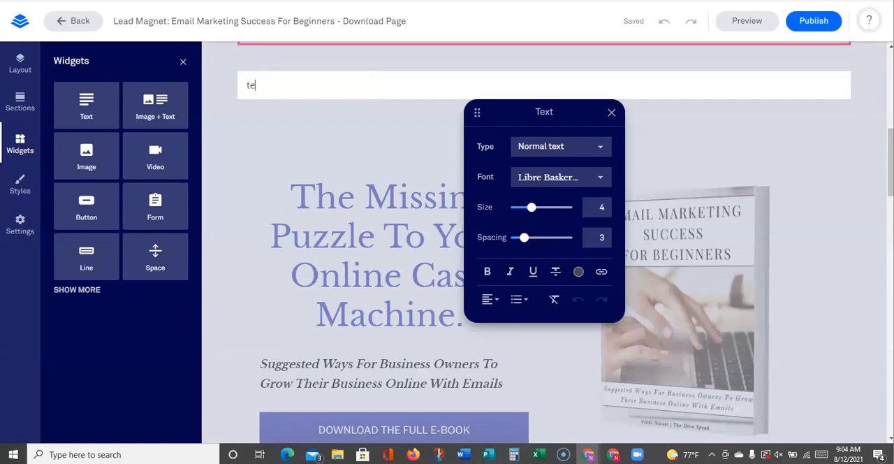
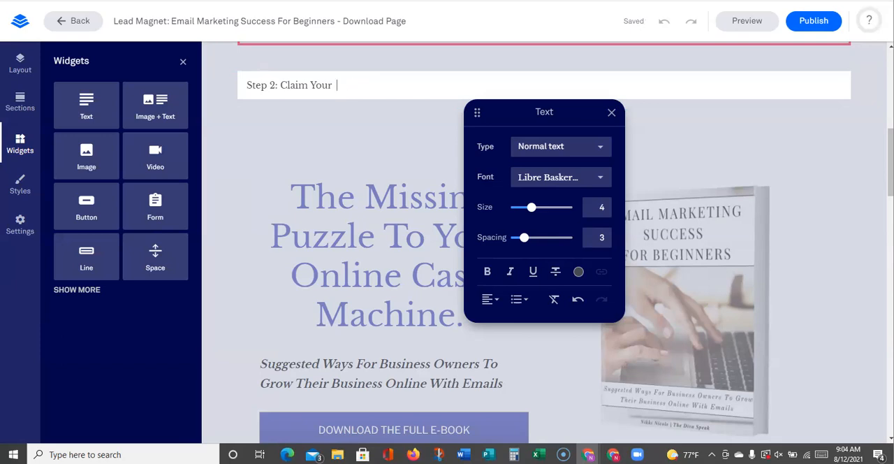
Write "Step 2: Subscribe To My Youtube Channel" in the text widget of the new blank section
{"action": "type", "text": "2nd"}
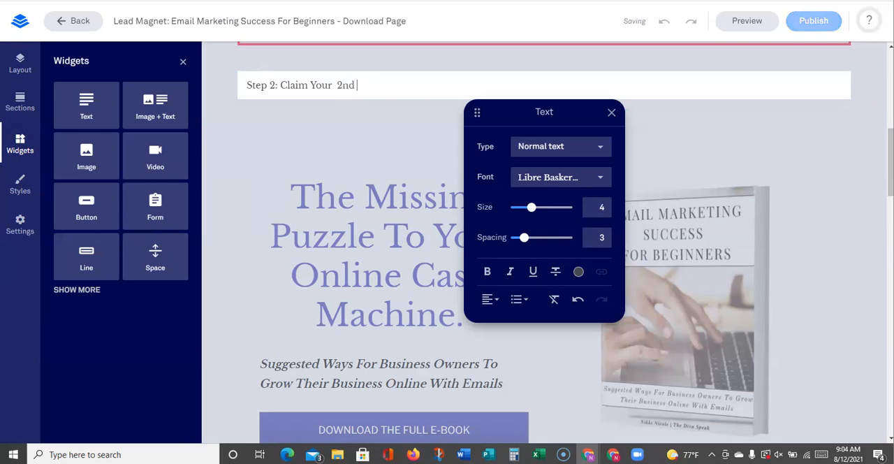
{"action": "key", "text": "BackSpace"}
{"action": "key", "text": "BackSpace"}
{"action": "key", "text": "BackSpace"}
{"action": "key", "text": "BackSpace"}
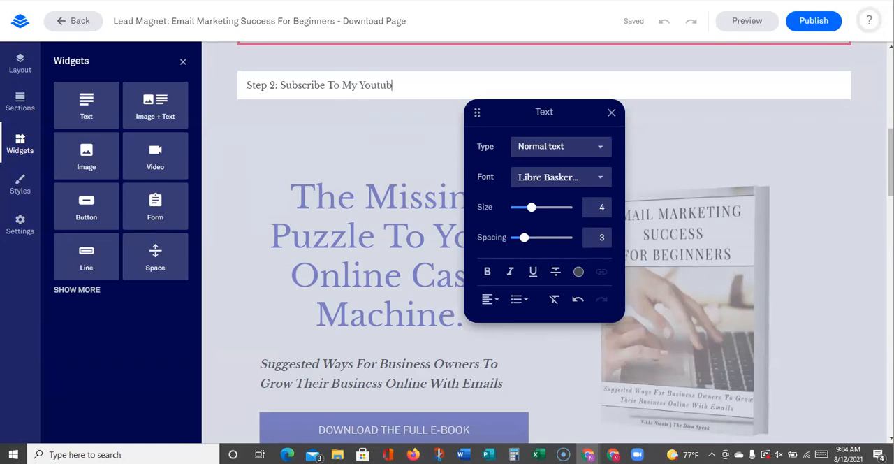
{"action": "key", "text": "BackSpace"}
{"action": "key", "text": "BackSpace"}
{"action": "key", "text": "BackSpace"}
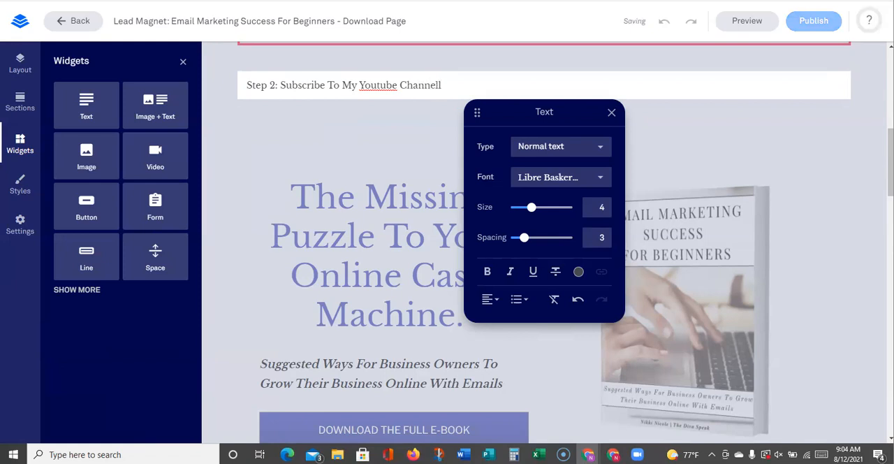
{"action": "key", "text": "BackSpace"}
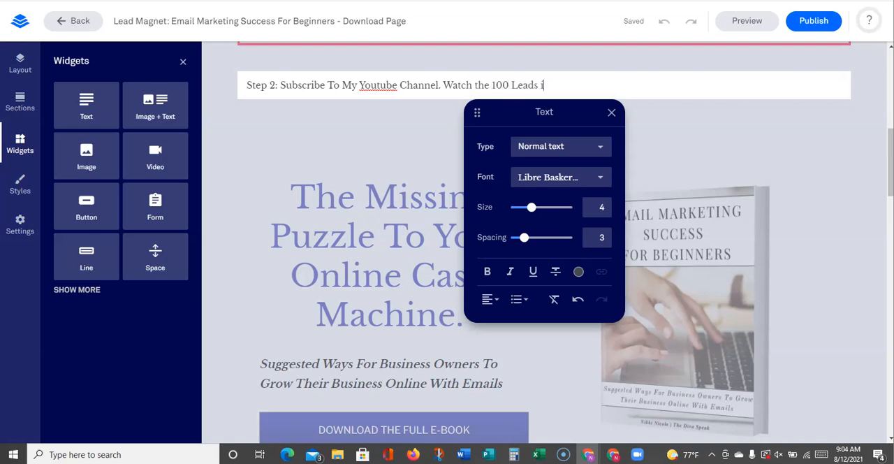
Complete the Step 2 line with "Watch How I Grew My Email List To 100 Leads in 5 Days- FREE" and finish editing the text
{"action": "key", "text": "BackSpace"}
{"action": "key", "text": "BackSpace"}
{"action": "key", "text": "BackSpace"}
{"action": "key", "text": "BackSpace"}
{"action": "key", "text": "BackSpace"}
{"action": "key", "text": "BackSpace"}
{"action": "key", "text": "BackSpace"}
{"action": "key", "text": "BackSpace"}
{"action": "key", "text": "BackSpace"}
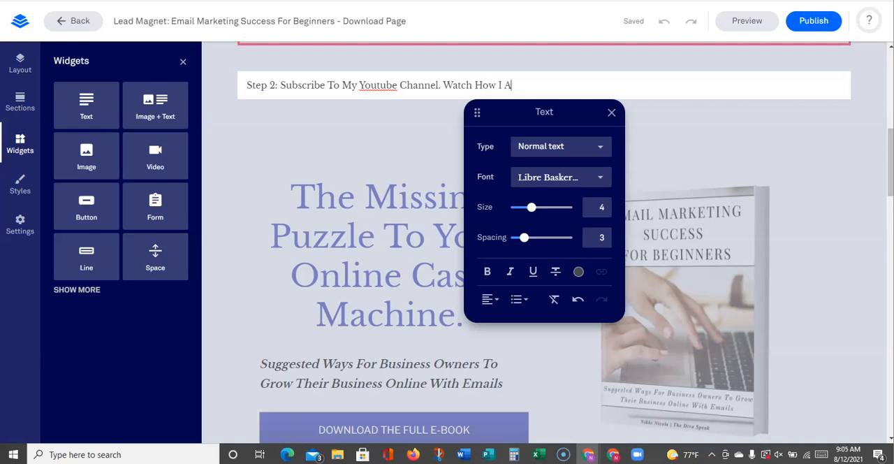
{"action": "type", "text": "Grew"}
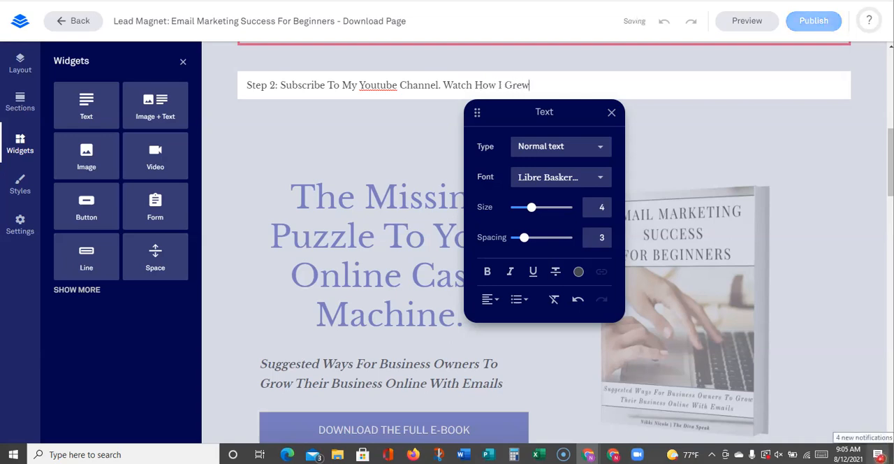
{"action": "type", "text": " My Email List To 100 Leads in "}
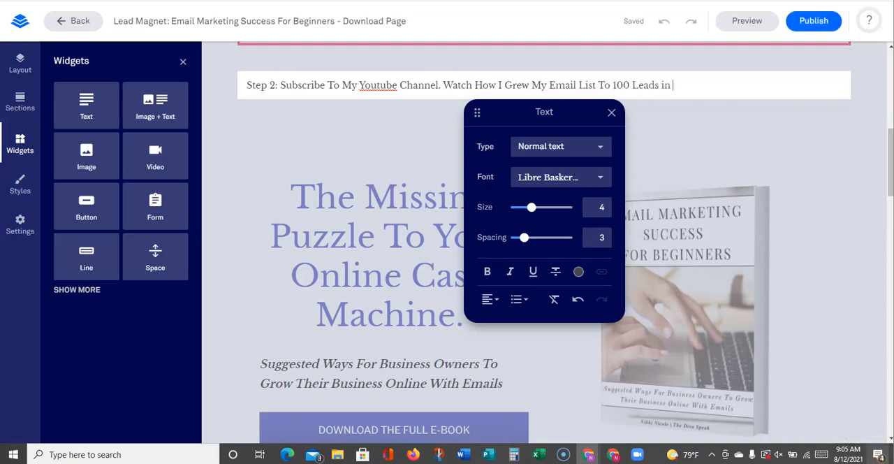
{"action": "type", "text": "5 Days- FREE"}
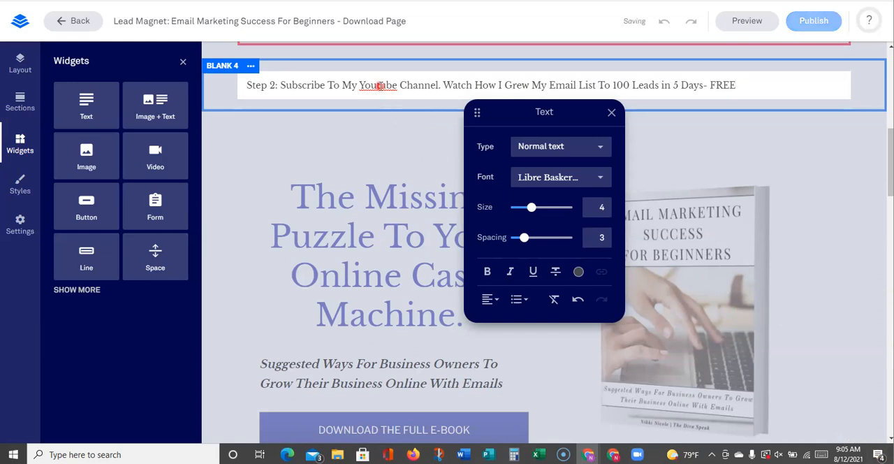
{"action": "left_click", "coordinate": [332, 126]}
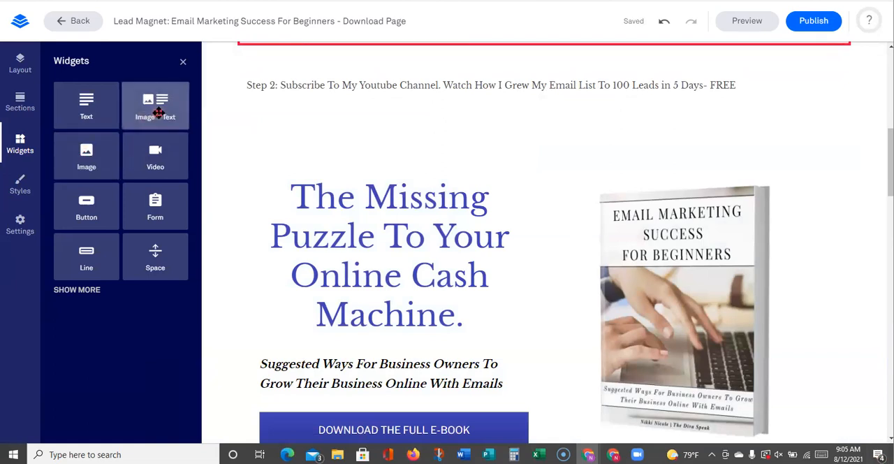
Add a three-column row below the Step 2 line with an image widget on each side and a text widget between them
{"action": "left_click_drag", "start_coordinate": [140, 157], "coordinate": [529, 137]}
{"action": "left_click_drag", "start_coordinate": [79, 110], "coordinate": [821, 233]}
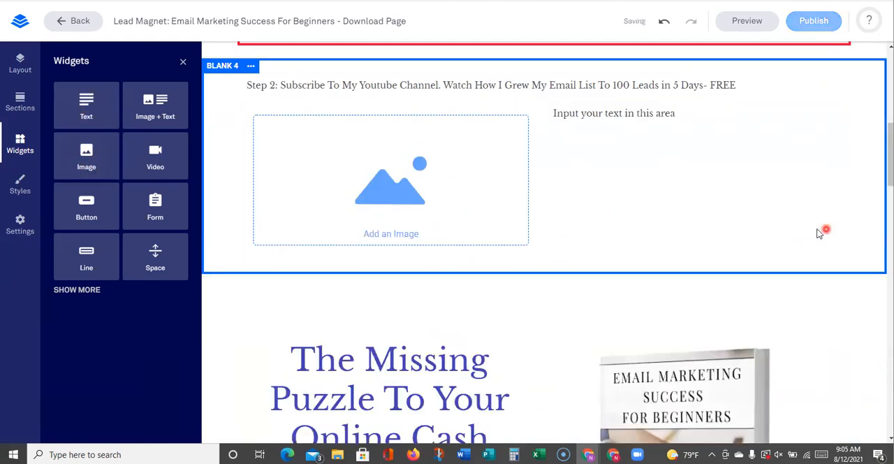
{"action": "left_click_drag", "start_coordinate": [88, 154], "coordinate": [566, 176]}
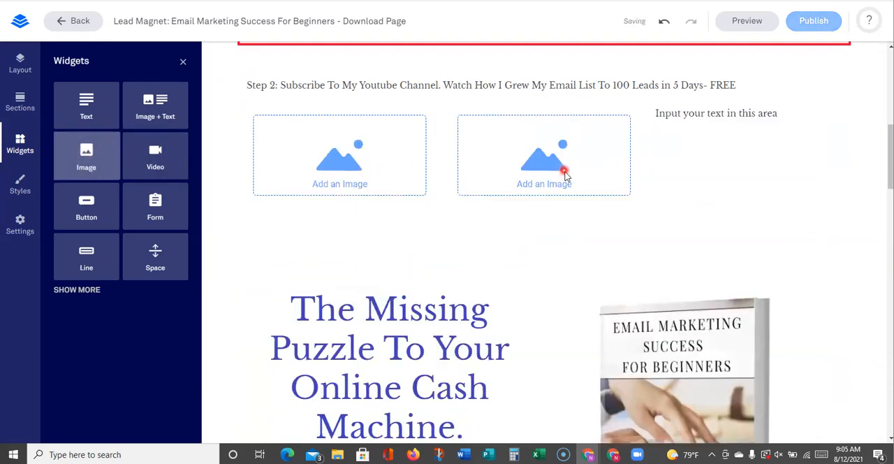
{"action": "left_click", "coordinate": [733, 112]}
{"action": "left_click_drag", "start_coordinate": [563, 119], "coordinate": [557, 190]}
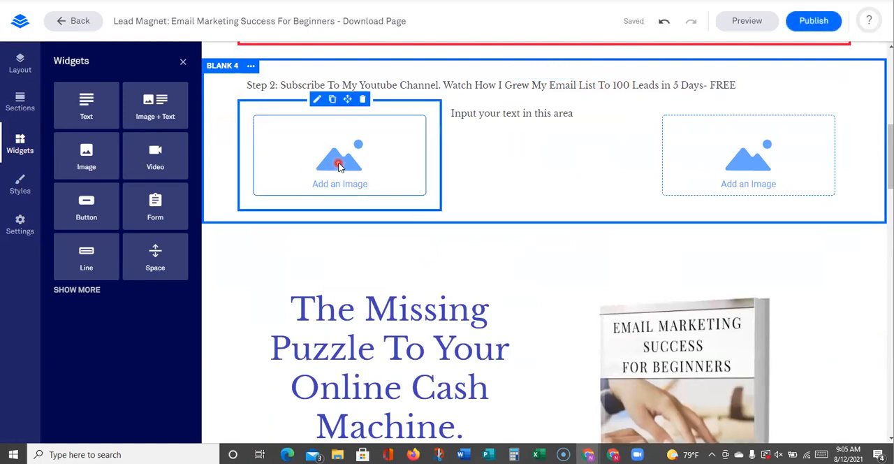
Open the image chooser for the first image placeholder and browse the premium images for "youtube"
{"action": "left_click", "coordinate": [316, 98]}
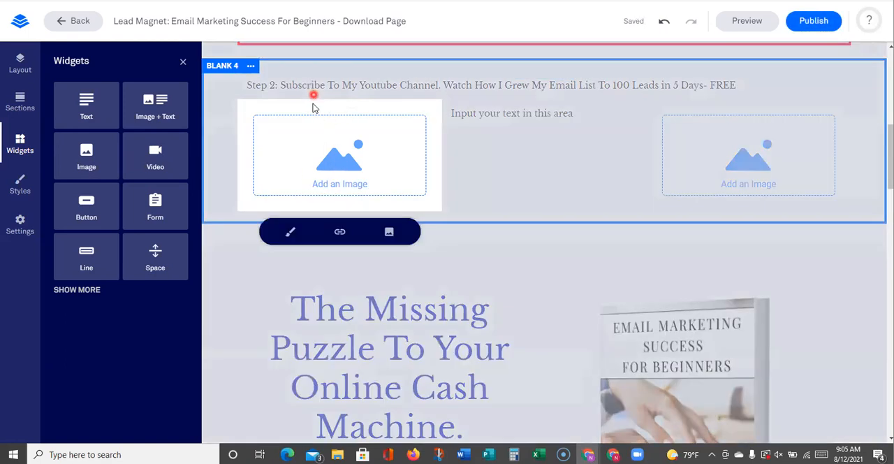
{"action": "left_click", "coordinate": [388, 231]}
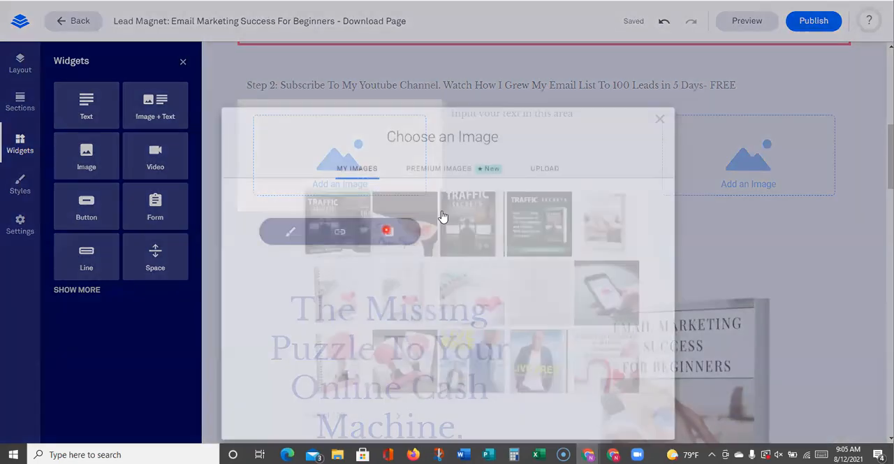
{"action": "left_click", "coordinate": [436, 138]}
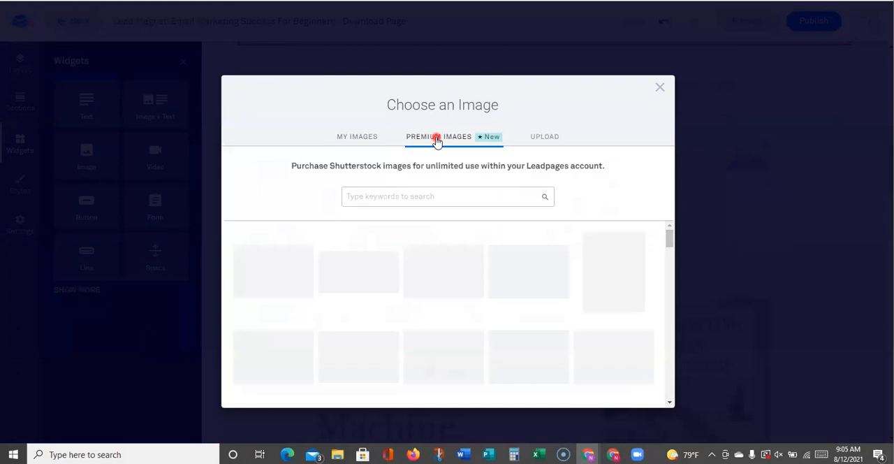
{"action": "left_click", "coordinate": [418, 195]}
{"action": "type", "text": "youtube"}
{"action": "key", "text": "Return"}
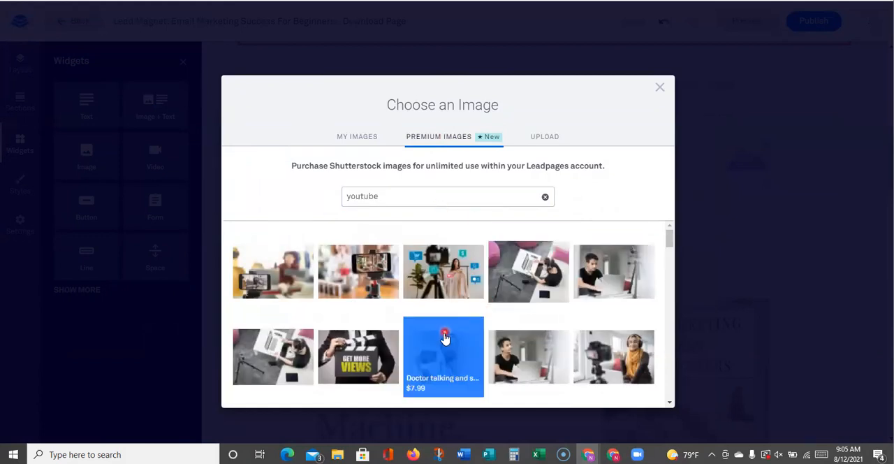
{"action": "scroll", "coordinate": [434, 329], "scroll_direction": "down", "scroll_amount": 1}
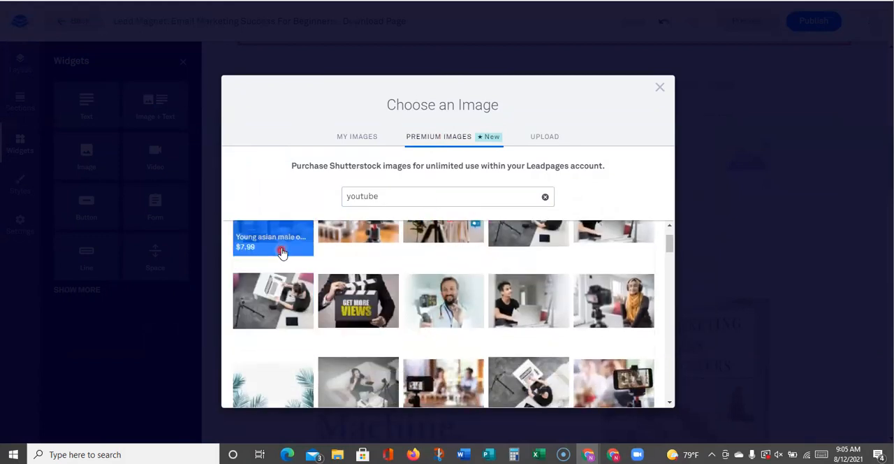
{"action": "scroll", "coordinate": [448, 293], "scroll_direction": "up", "scroll_amount": 1}
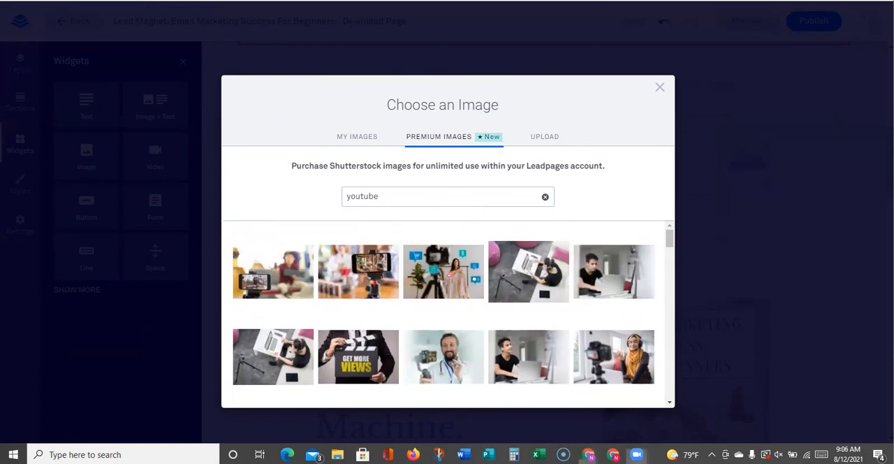
Switch to a new browser tab and search Google Images for "youtube"
{"action": "left_click", "coordinate": [588, 454]}
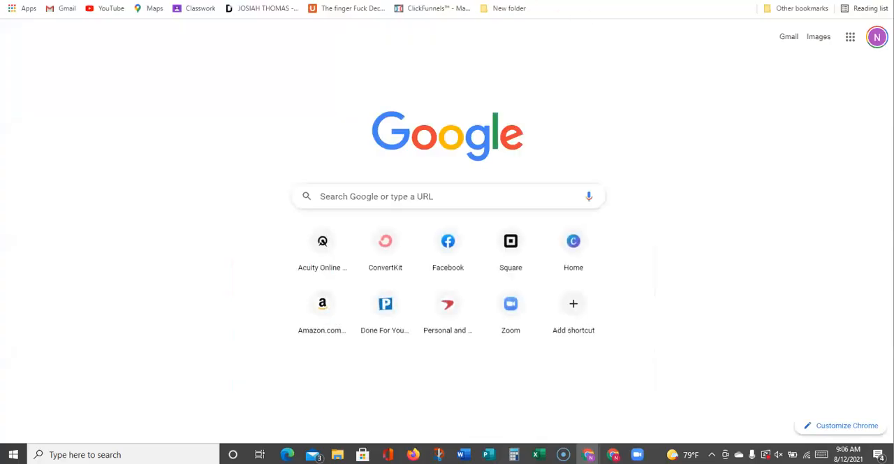
{"action": "type", "text": "youtube"}
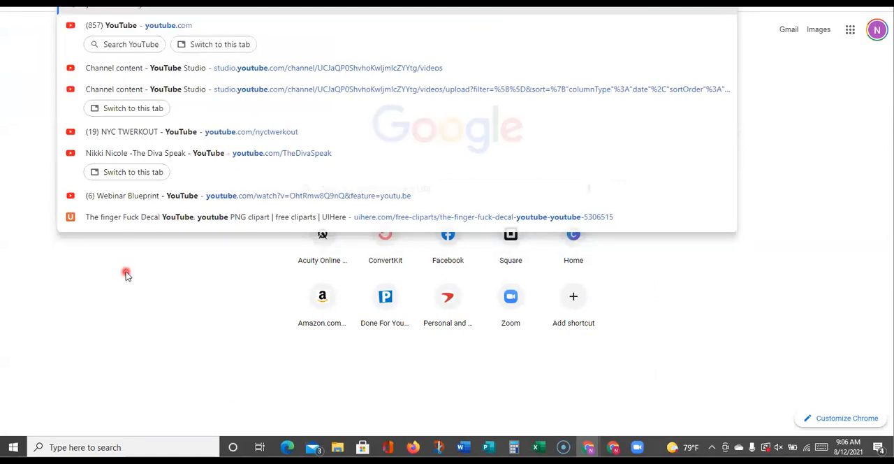
{"action": "key", "text": "Return"}
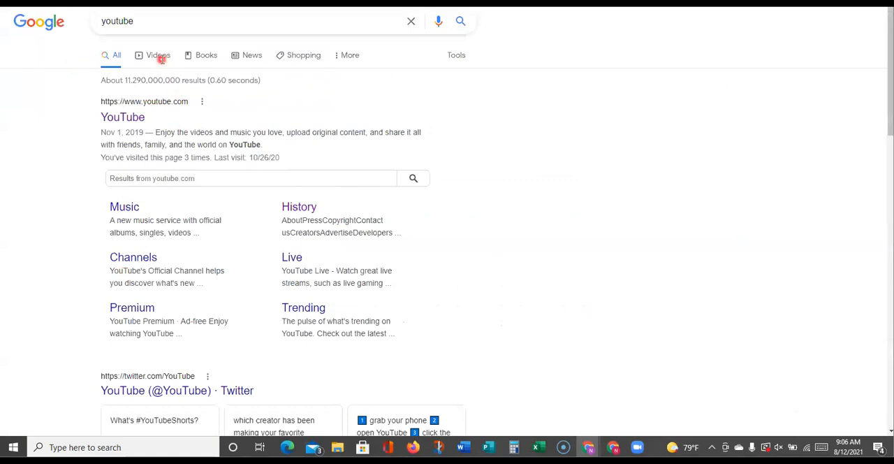
{"action": "left_click", "coordinate": [348, 57]}
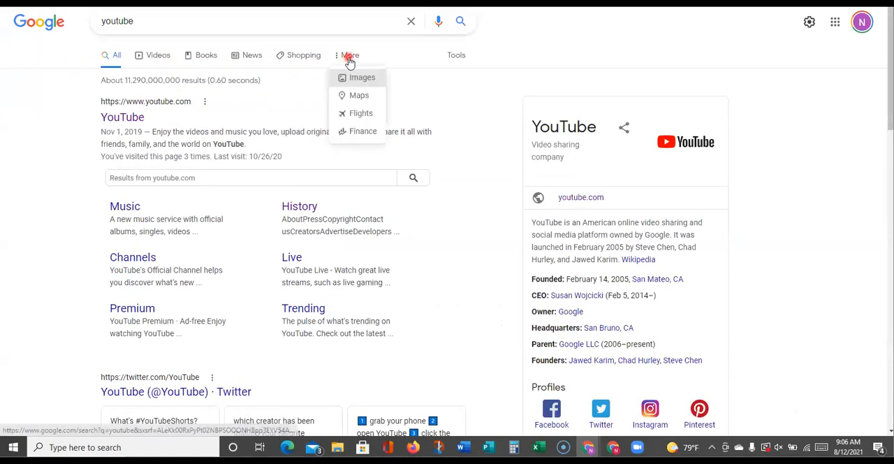
{"action": "left_click", "coordinate": [362, 78]}
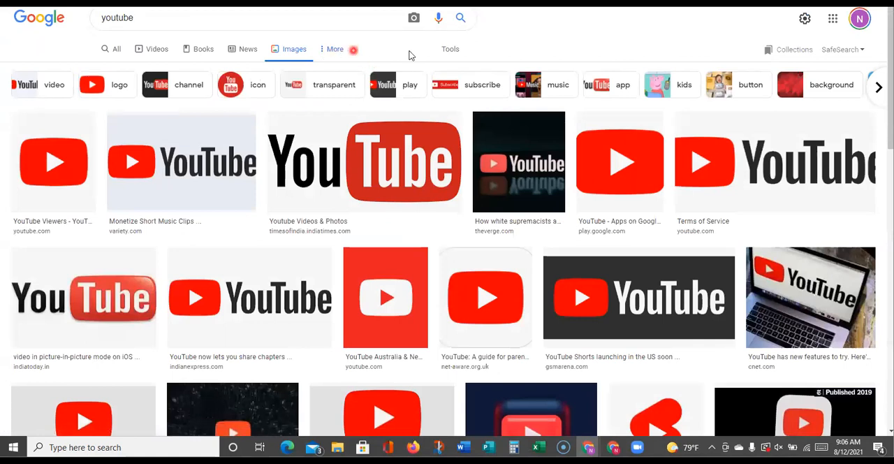
Filter the image results by usage rights to "Commercial & other licenses"
{"action": "left_click", "coordinate": [451, 51]}
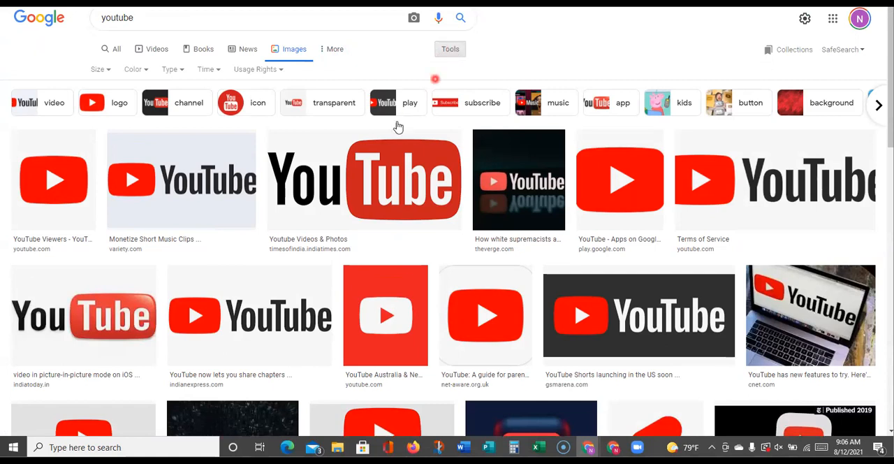
{"action": "left_click", "coordinate": [453, 50]}
{"action": "left_click", "coordinate": [449, 49]}
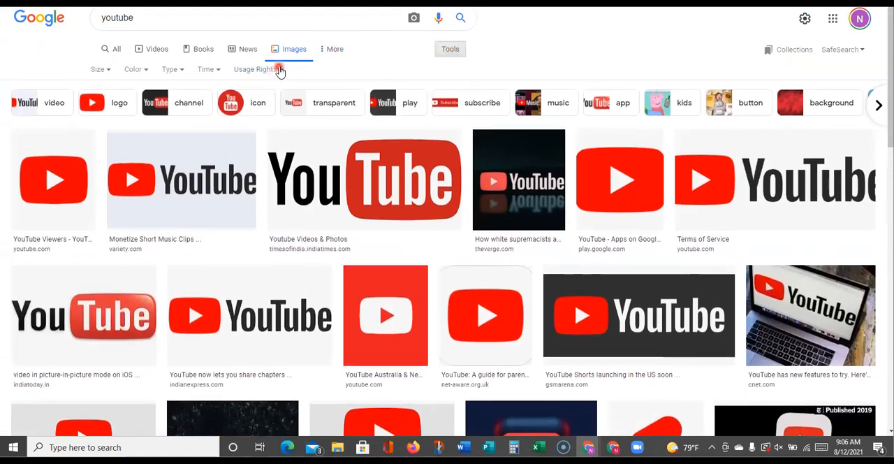
{"action": "left_click", "coordinate": [282, 70]}
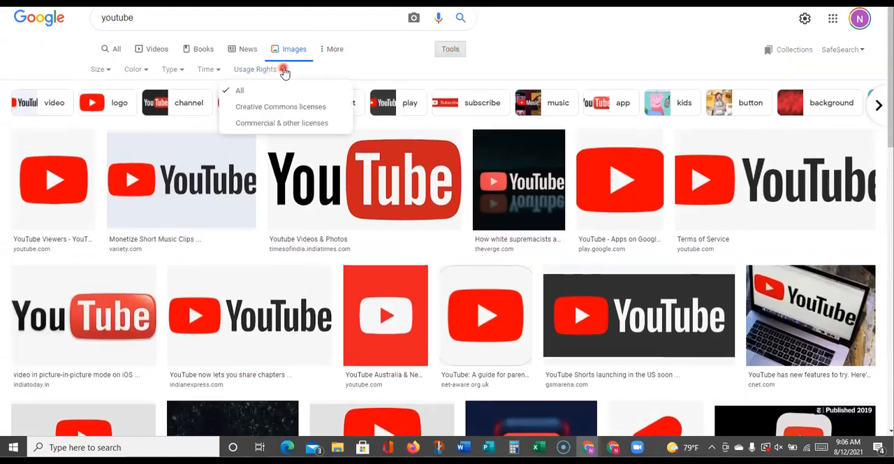
{"action": "left_click", "coordinate": [302, 129]}
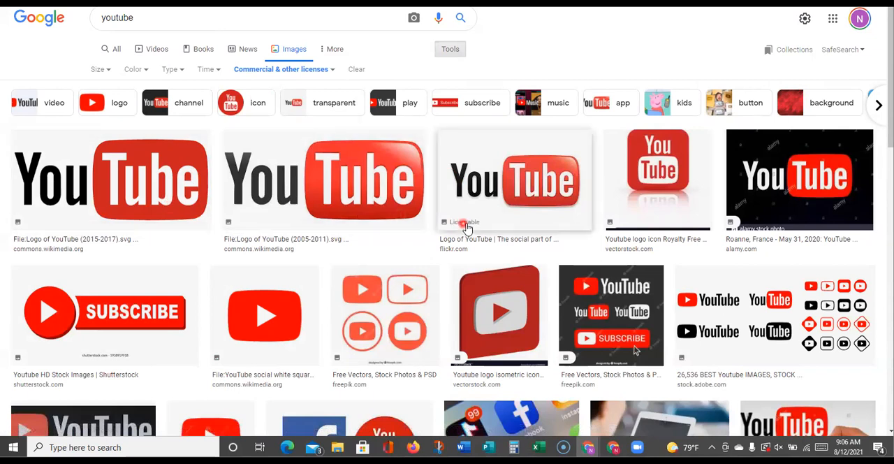
Preview the Wikimedia Commons result "Logo of YouTube (2015-2017).svg" and save its link as a file on the computer
{"action": "left_click", "coordinate": [542, 204]}
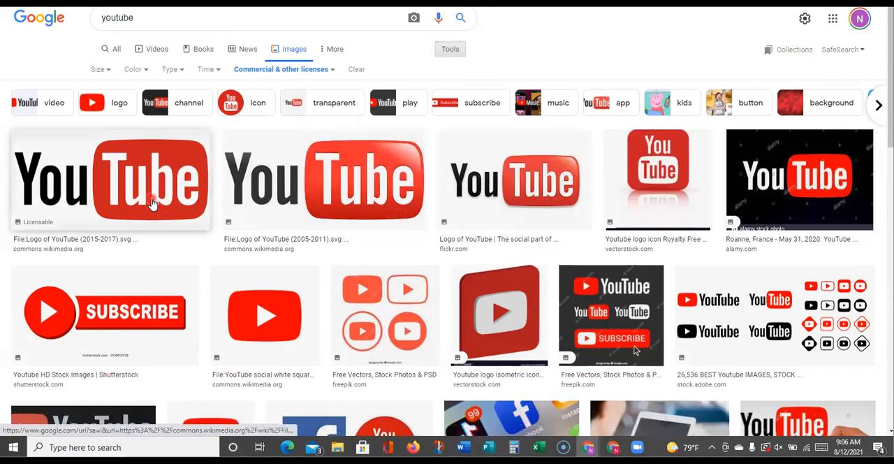
{"action": "left_click", "coordinate": [277, 186]}
{"action": "scroll", "coordinate": [277, 186], "scroll_direction": "down", "scroll_amount": 5}
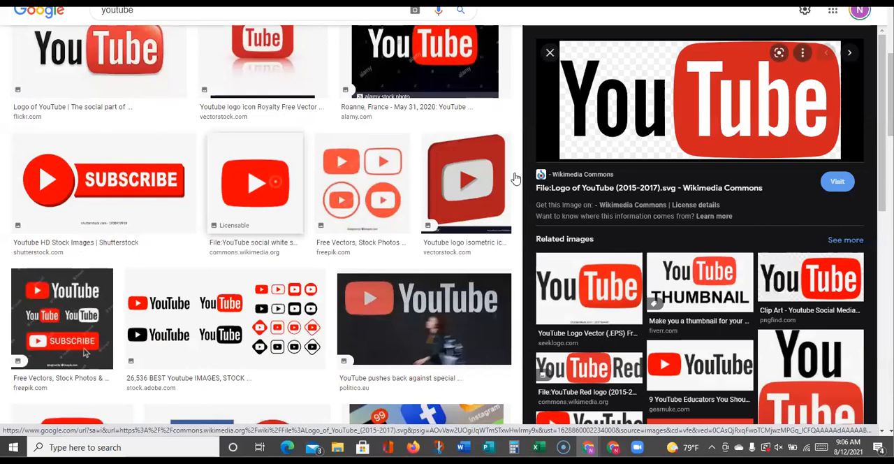
{"action": "right_click", "coordinate": [616, 116]}
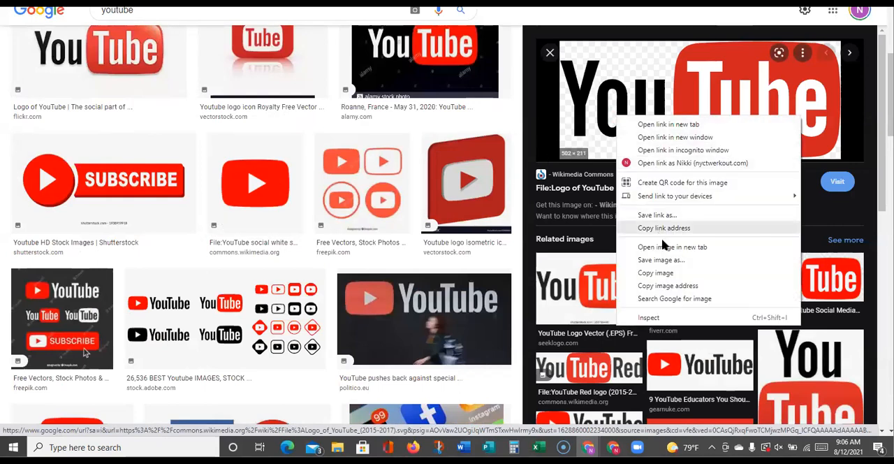
{"action": "left_click", "coordinate": [666, 216]}
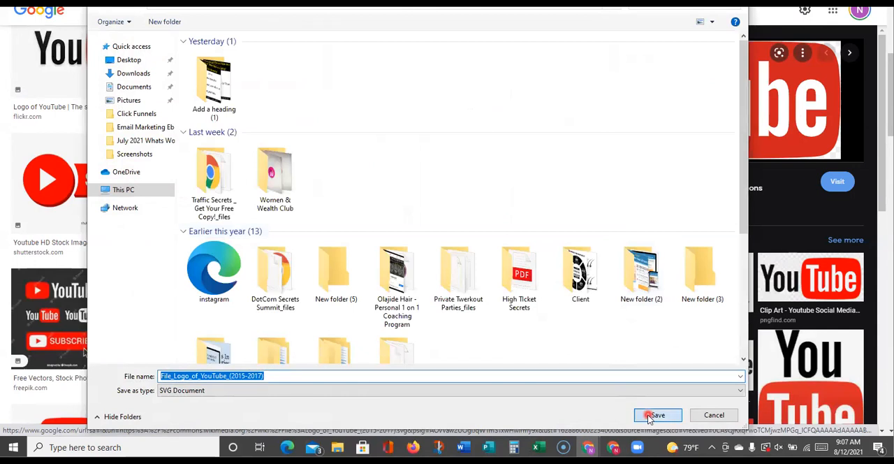
{"action": "left_click", "coordinate": [654, 414]}
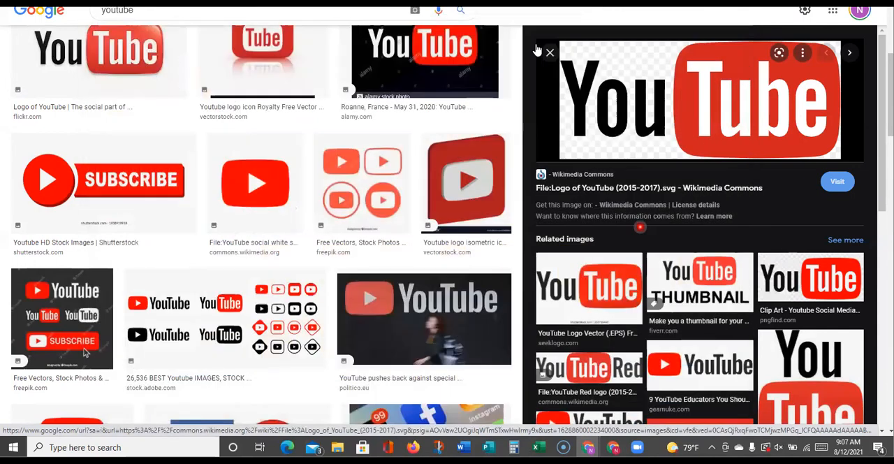
Switch back to Leadpages and try to upload the downloaded SVG "File_Logo_of_YouTube_(2015-2017)" from the Downloads folder, listing all file types
{"action": "left_click", "coordinate": [434, 2]}
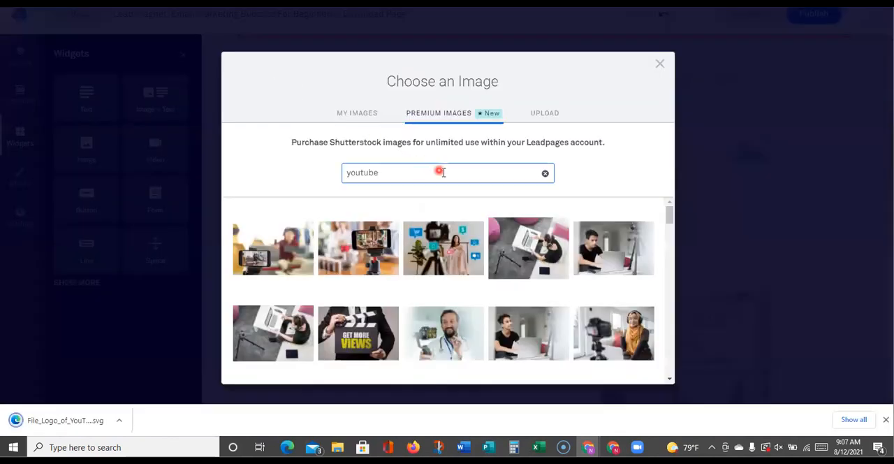
{"action": "left_click", "coordinate": [544, 115]}
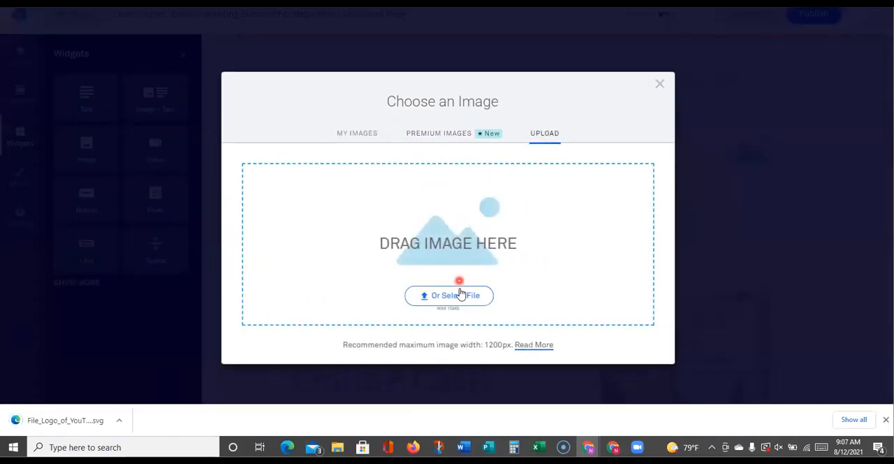
{"action": "left_click", "coordinate": [459, 297]}
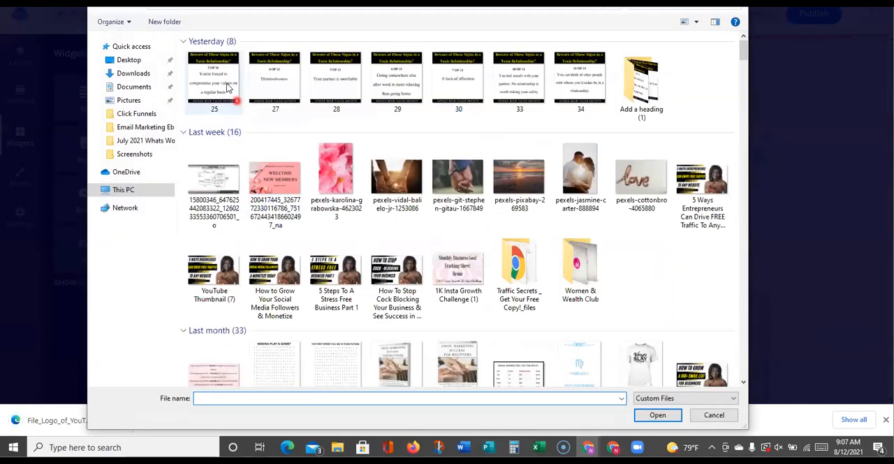
{"action": "left_click", "coordinate": [137, 74]}
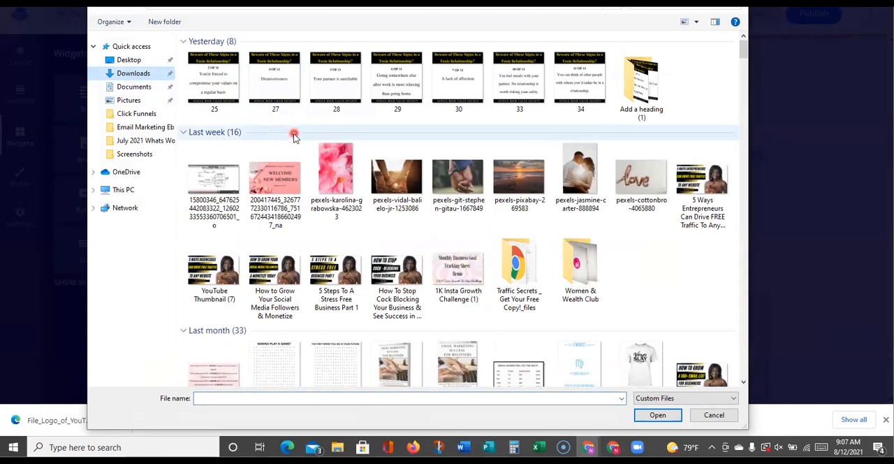
{"action": "left_click", "coordinate": [659, 398]}
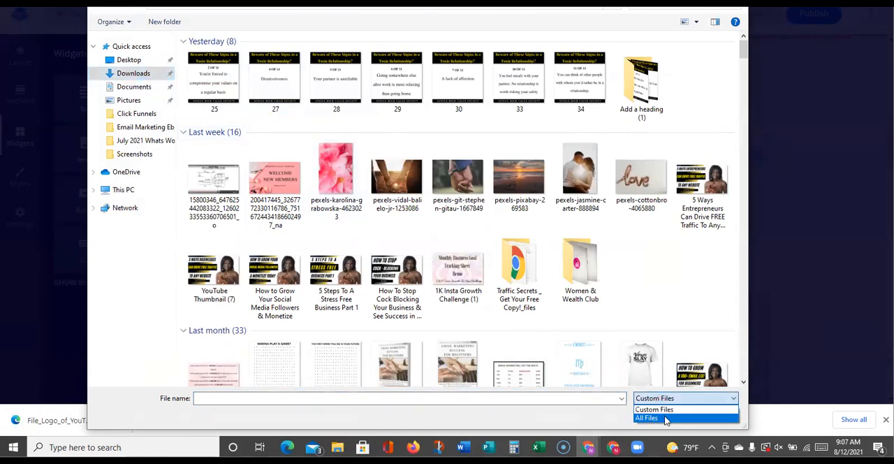
{"action": "left_click", "coordinate": [649, 418]}
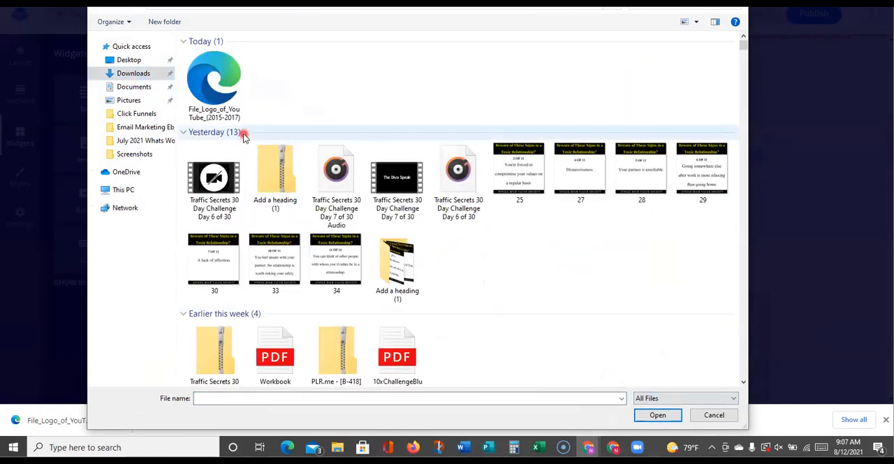
{"action": "double_click", "coordinate": [225, 105]}
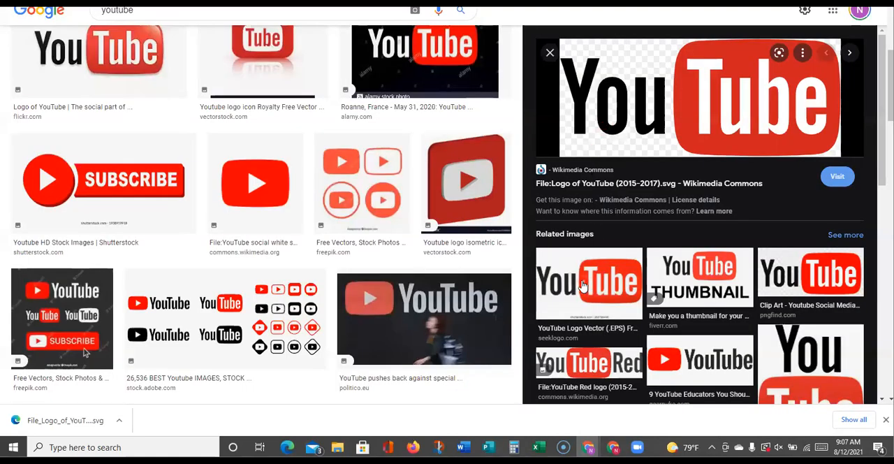
Switch to the Google Images results and preview alternative YouTube logos, including the 2005-2011 Wikimedia Commons version and its related images
{"action": "left_click", "coordinate": [583, 285]}
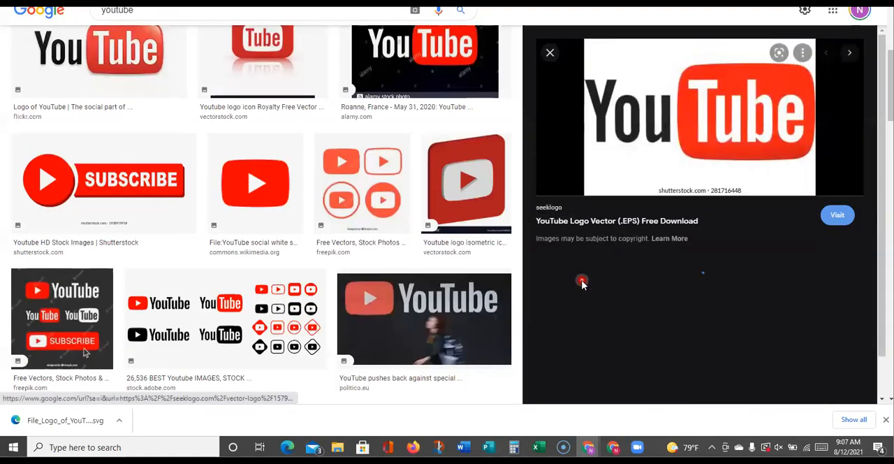
{"action": "right_click", "coordinate": [662, 142]}
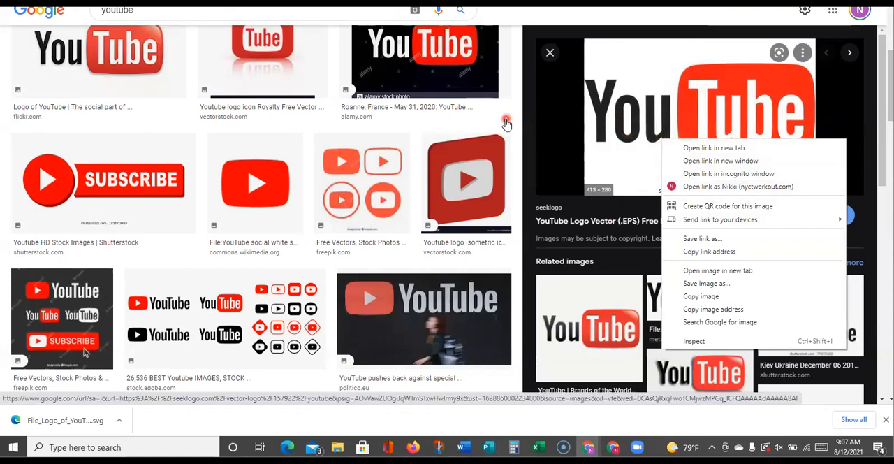
{"action": "left_click", "coordinate": [506, 123]}
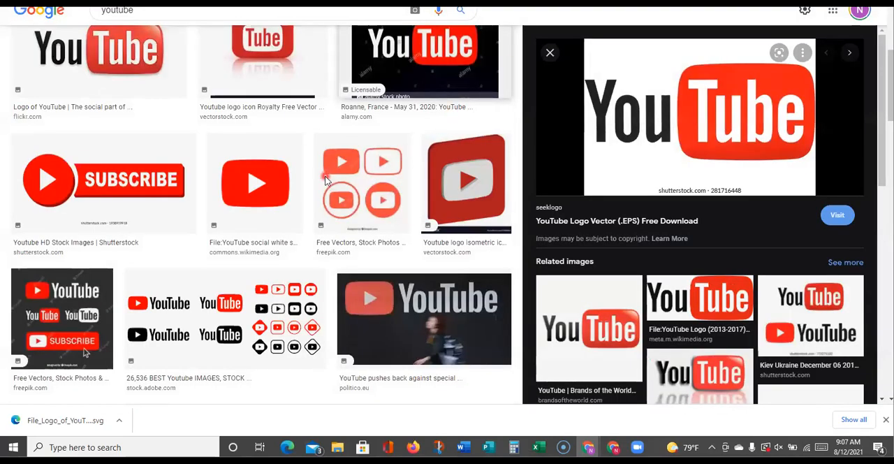
{"action": "scroll", "coordinate": [325, 180], "scroll_direction": "up", "scroll_amount": 4}
{"action": "left_click", "coordinate": [360, 149]}
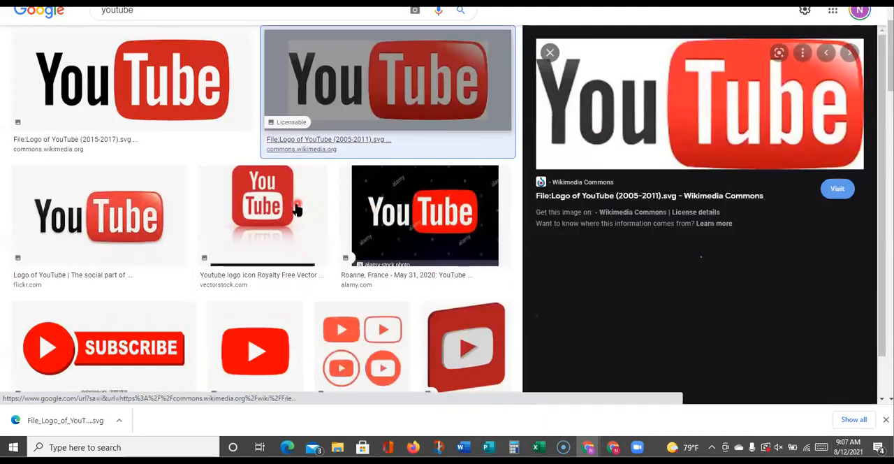
{"action": "scroll", "coordinate": [391, 262], "scroll_direction": "down", "scroll_amount": 3}
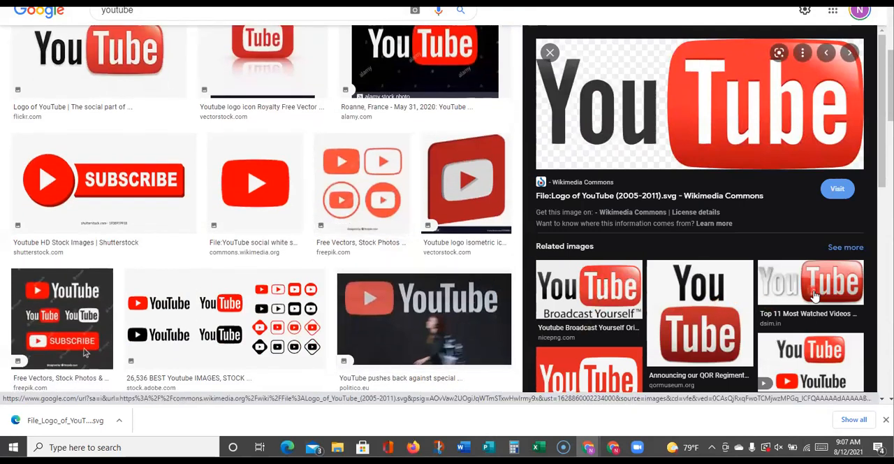
{"action": "scroll", "coordinate": [604, 293], "scroll_direction": "down", "scroll_amount": 2}
Preview the related image of the white YouTube logo on a red background and save it as the PNG "images (2)"
{"action": "left_click", "coordinate": [591, 279]}
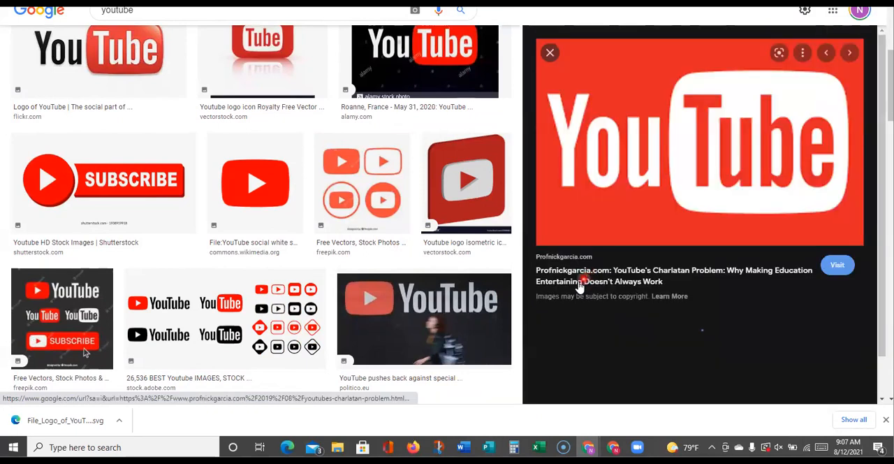
{"action": "right_click", "coordinate": [600, 204]}
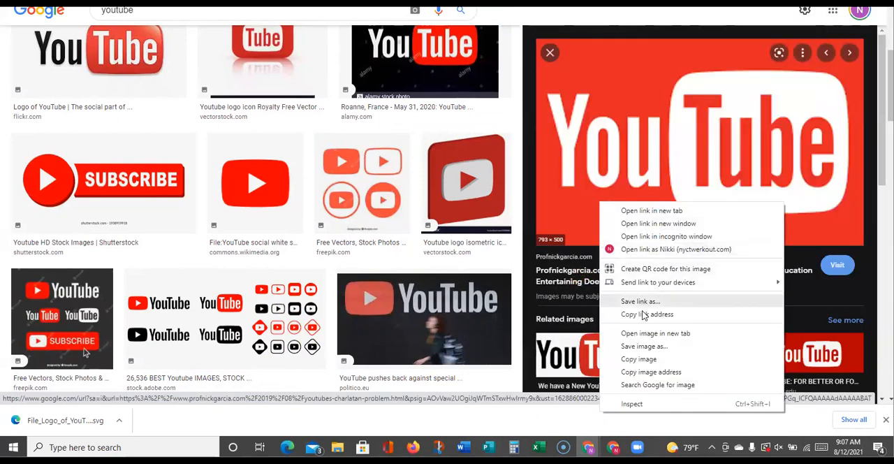
{"action": "left_click", "coordinate": [652, 347]}
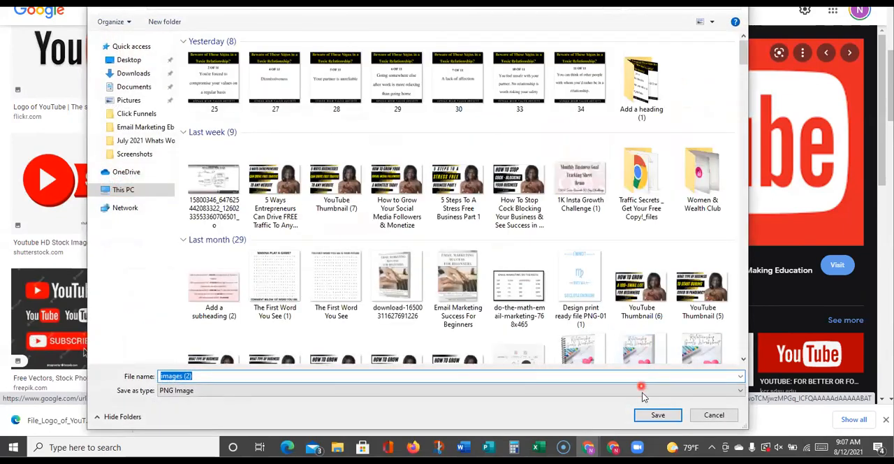
{"action": "left_click", "coordinate": [647, 415]}
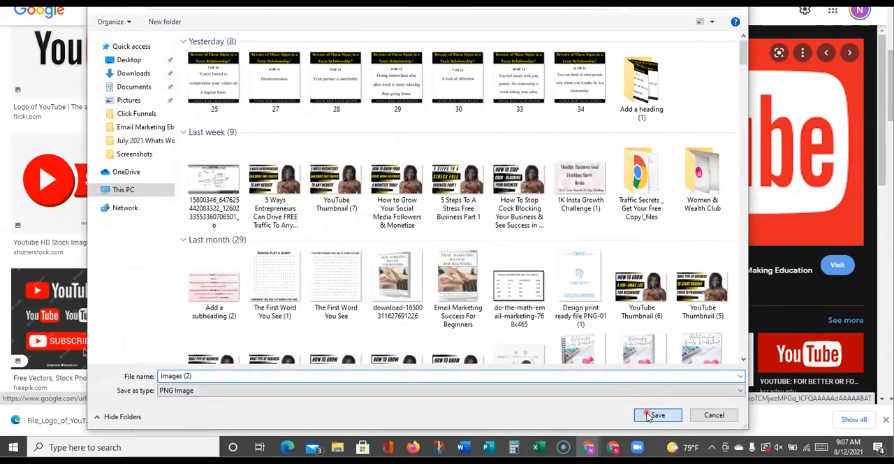
Switch back to Leadpages, remove the SVG from the upload area and upload "images (2)" instead
{"action": "left_click", "coordinate": [164, 3]}
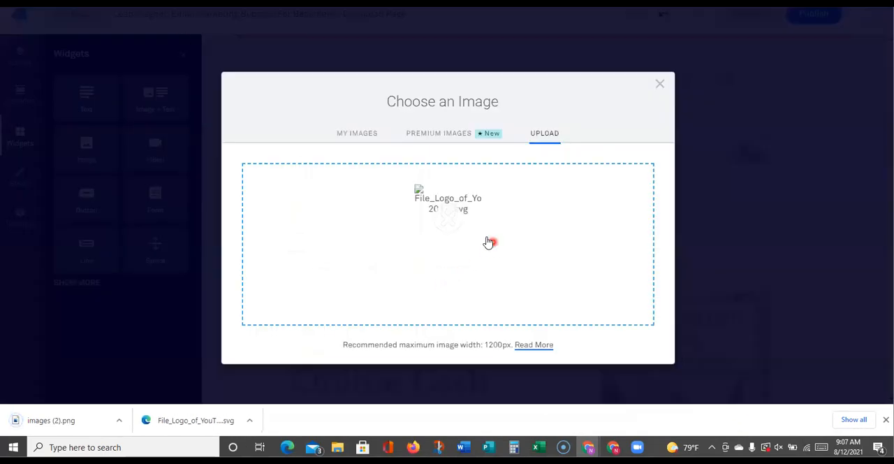
{"action": "left_click", "coordinate": [457, 213]}
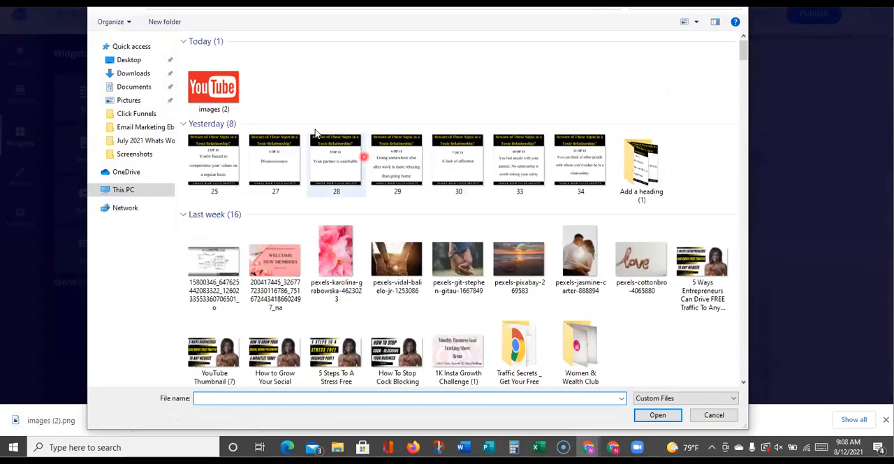
{"action": "double_click", "coordinate": [215, 87]}
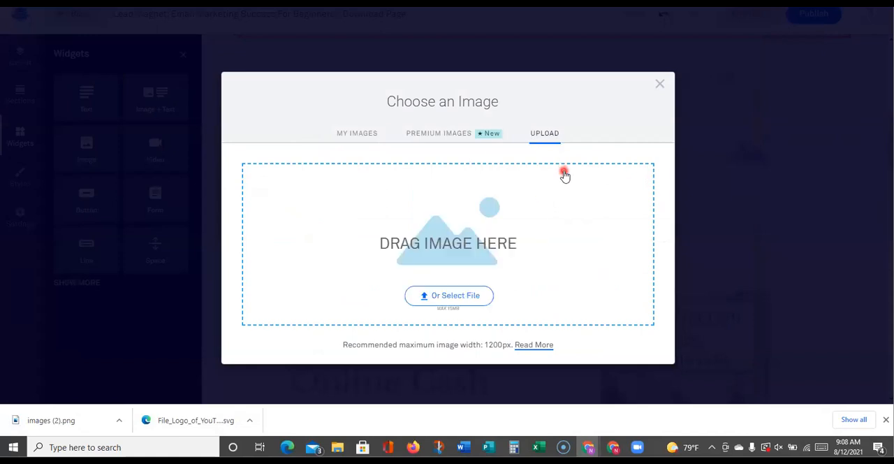
Title the image "Youtube Logo", set its alt text to "Money Marketing Secrets Youtube Channel" and insert it into the first placeholder
{"action": "left_click", "coordinate": [551, 277]}
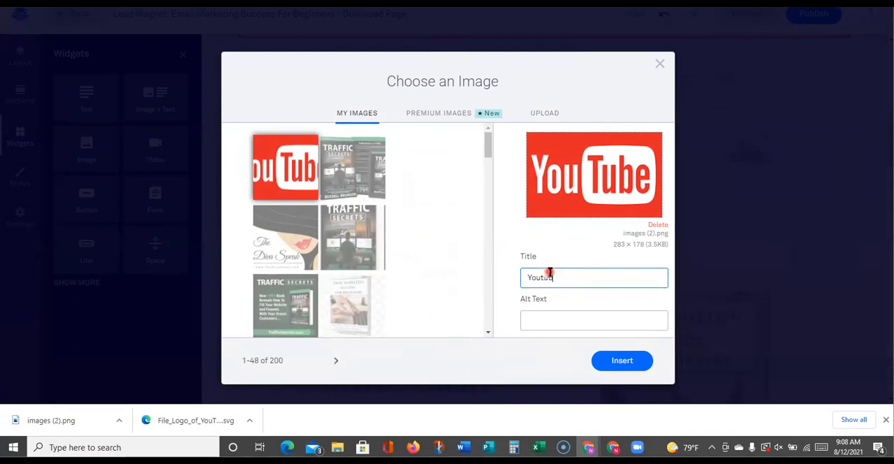
{"action": "type", "text": "Youtube Logo"}
{"action": "key", "text": "Tab"}
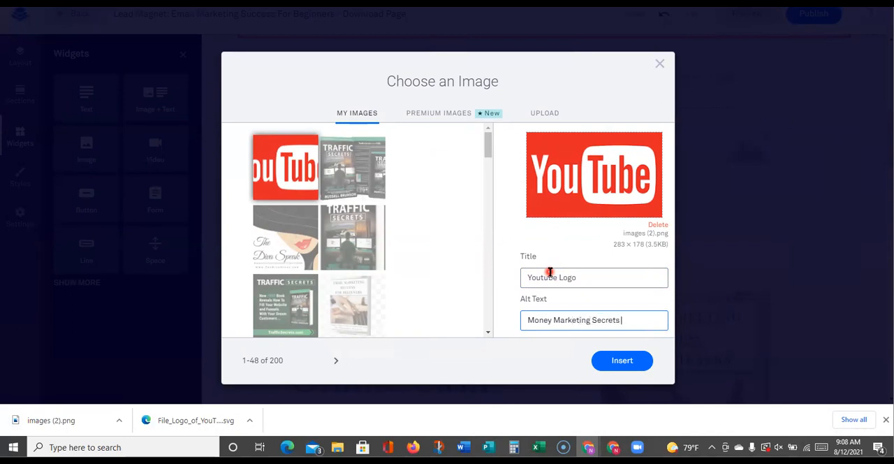
{"action": "type", "text": "Channel"}
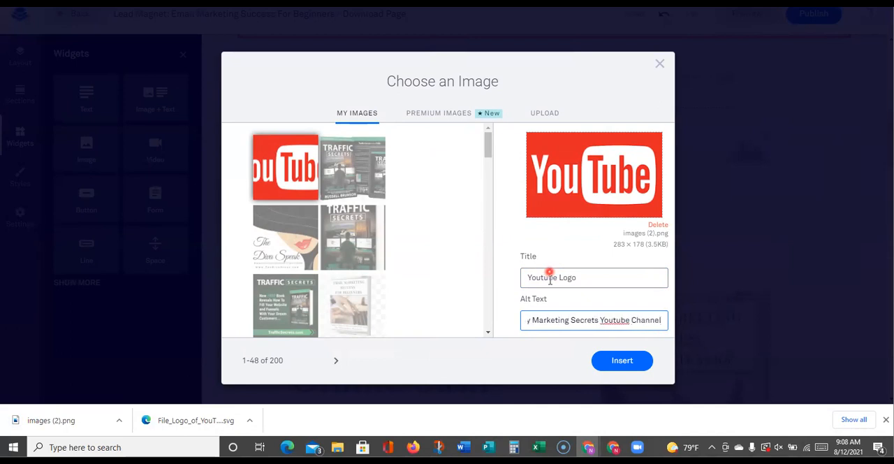
{"action": "left_click", "coordinate": [638, 361]}
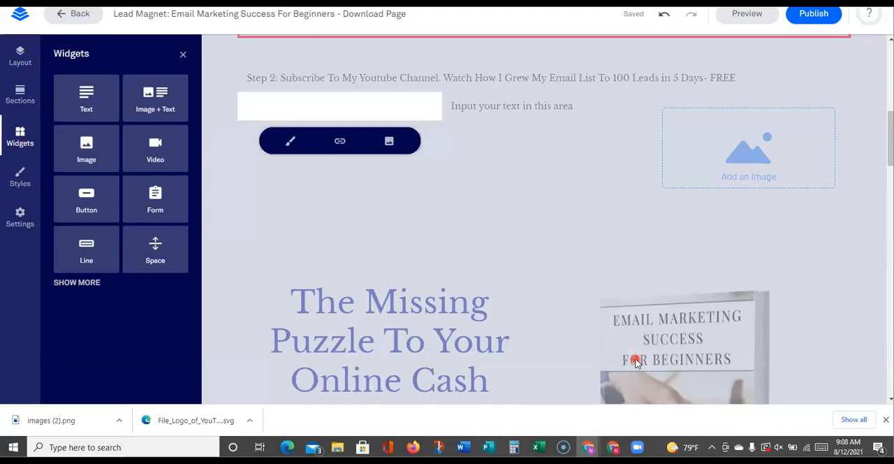
{"action": "left_click", "coordinate": [525, 182]}
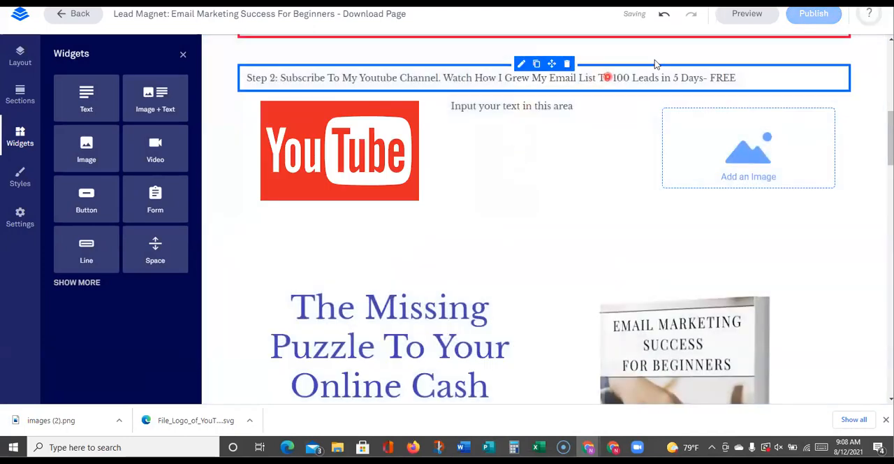
Switch to the Google Images tab and search for "podcast" instead of "youtube"
{"action": "left_click", "coordinate": [377, 4]}
{"action": "scroll", "coordinate": [245, 96], "scroll_direction": "up", "scroll_amount": 1}
{"action": "scroll", "coordinate": [244, 96], "scroll_direction": "up", "scroll_amount": 4}
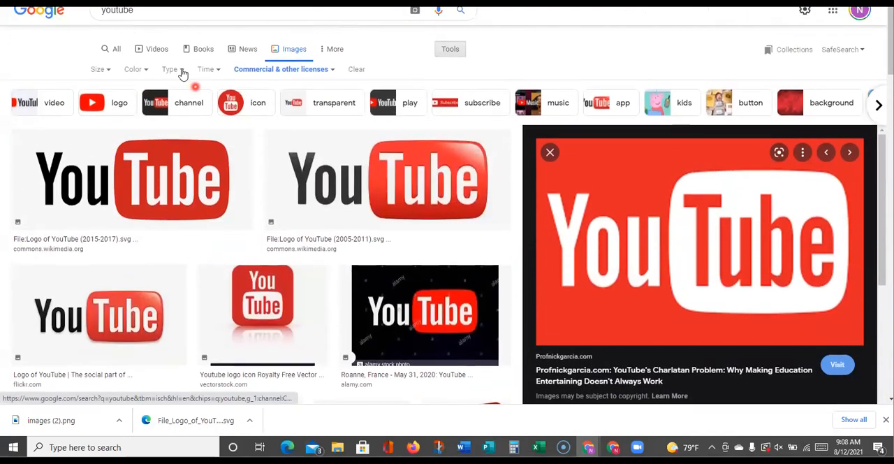
{"action": "left_click_drag", "start_coordinate": [144, 17], "coordinate": [105, 19]}
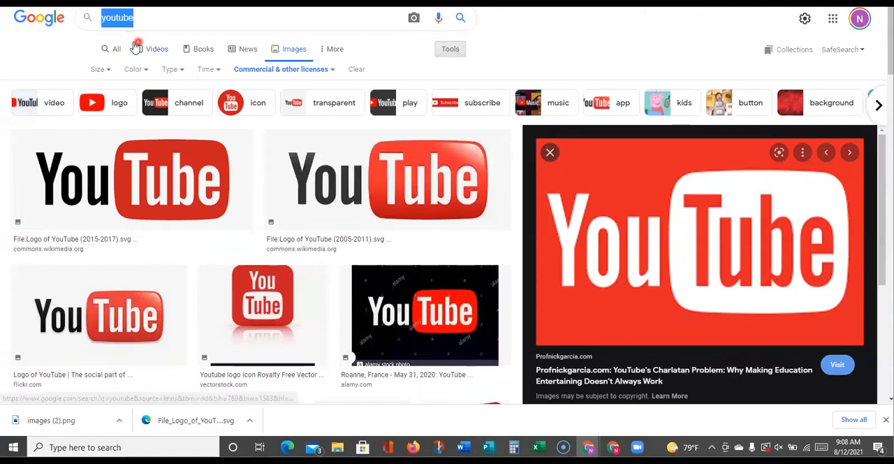
{"action": "type", "text": "podcast"}
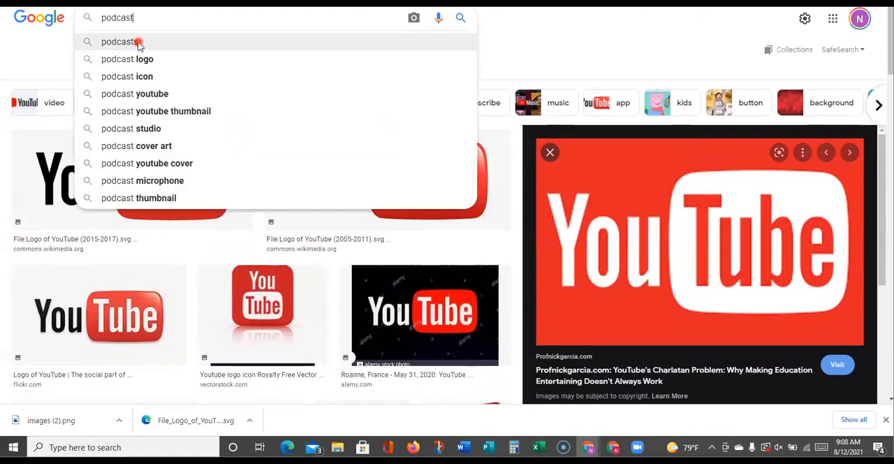
{"action": "left_click", "coordinate": [138, 42]}
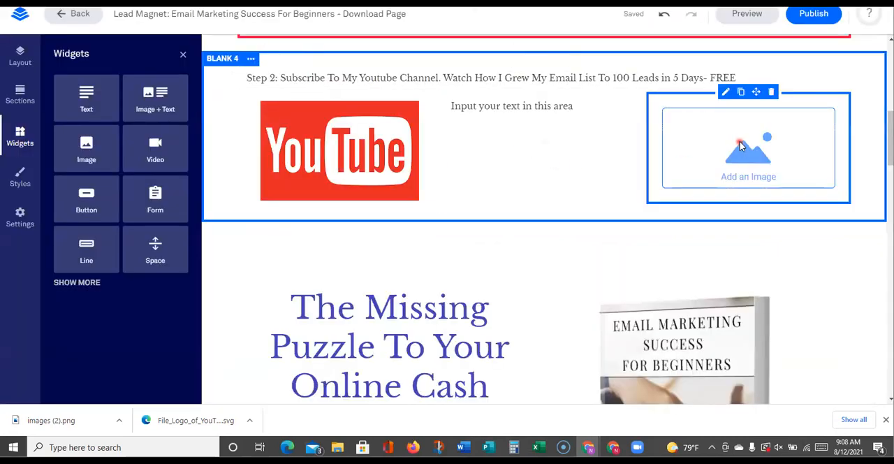
Switch back to Leadpages, upload the "YouTube Thumbnail" file for the empty image placeholder in the Step 2 section and insert it
{"action": "left_click", "coordinate": [742, 145]}
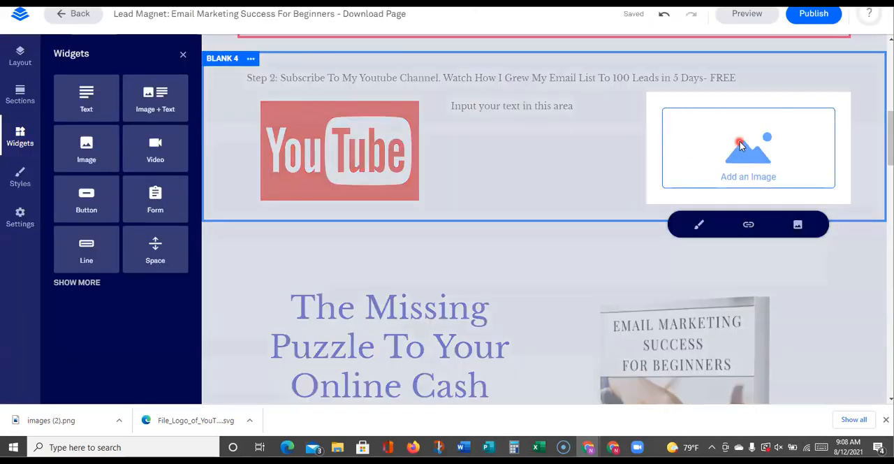
{"action": "left_click", "coordinate": [798, 225]}
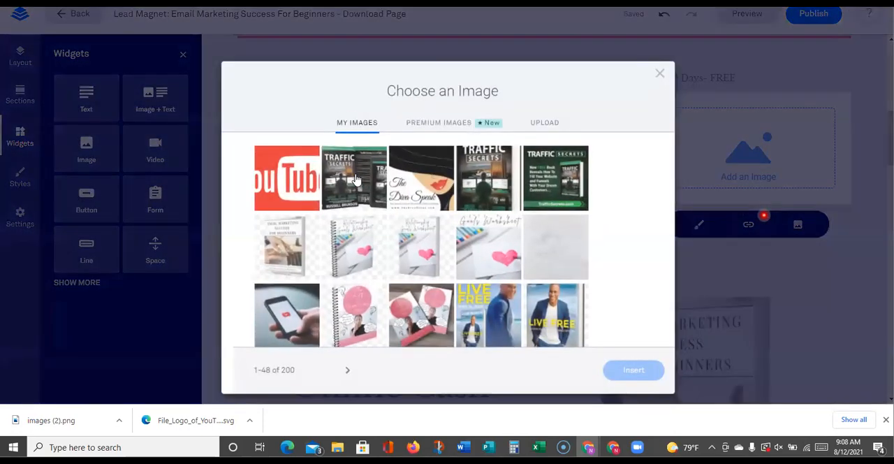
{"action": "left_click", "coordinate": [544, 109]}
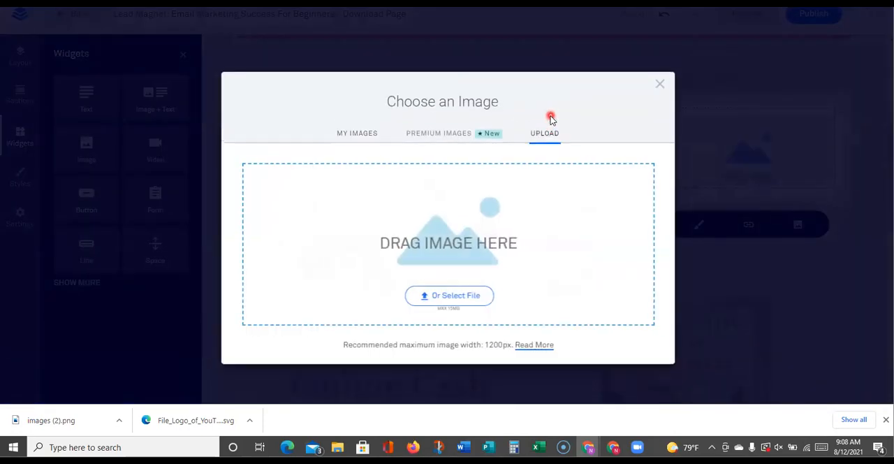
{"action": "left_click", "coordinate": [456, 296]}
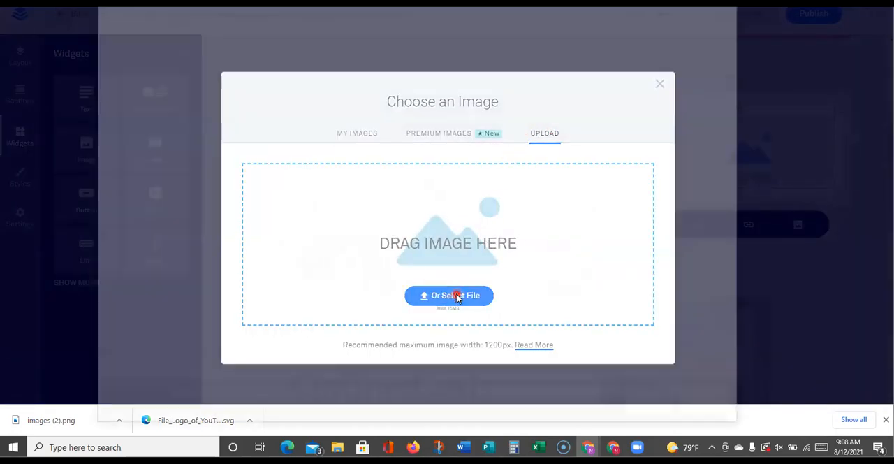
{"action": "left_click", "coordinate": [396, 349]}
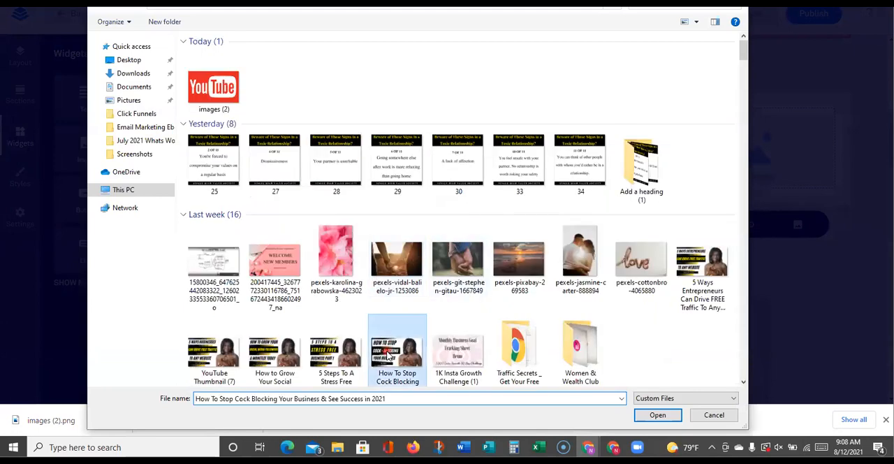
{"action": "scroll", "coordinate": [391, 353], "scroll_direction": "down", "scroll_amount": 1}
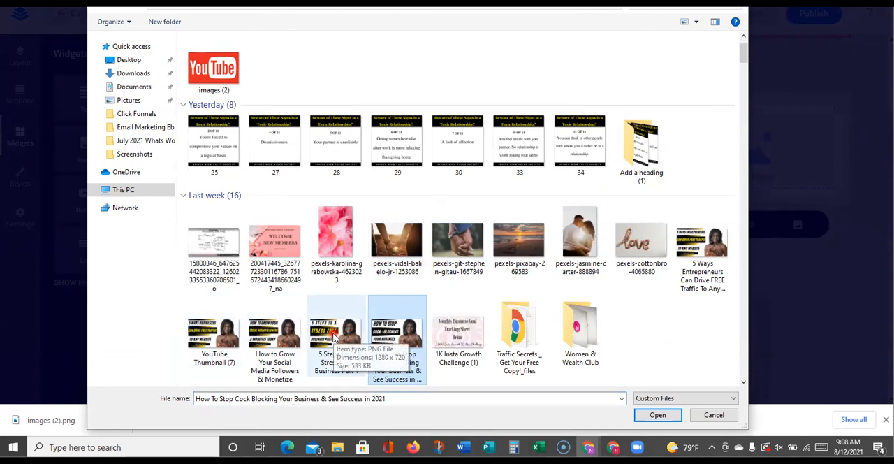
{"action": "scroll", "coordinate": [334, 337], "scroll_direction": "down", "scroll_amount": 3}
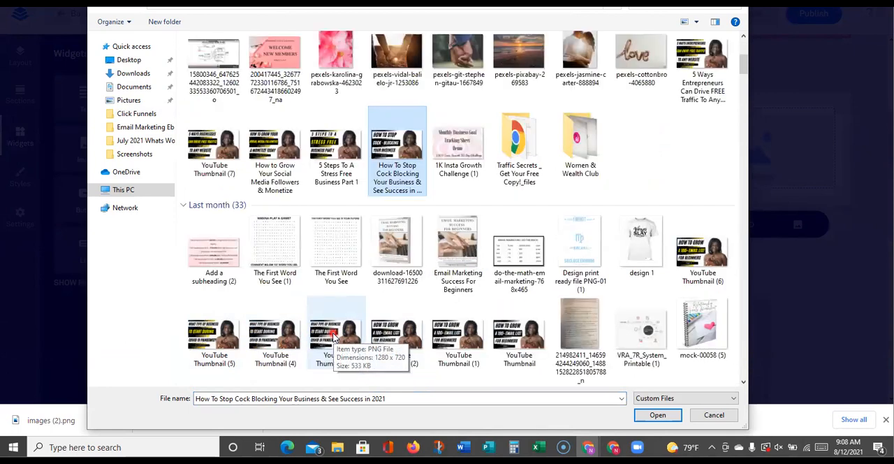
{"action": "left_click", "coordinate": [510, 344]}
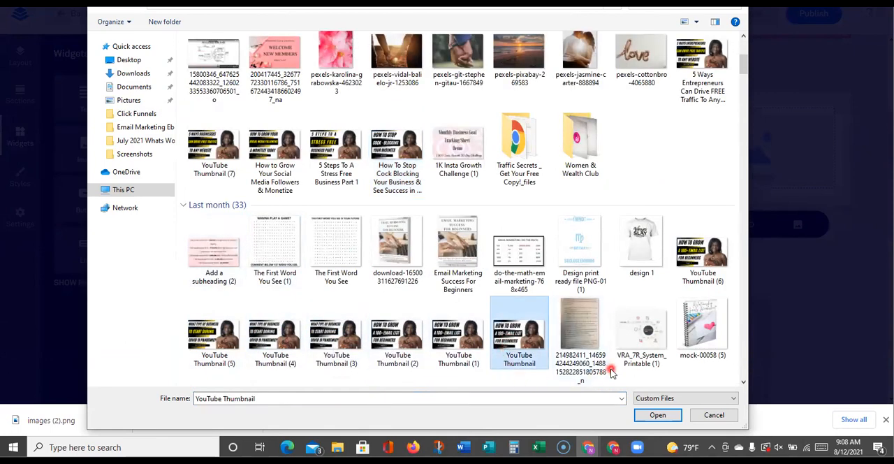
{"action": "left_click", "coordinate": [661, 415]}
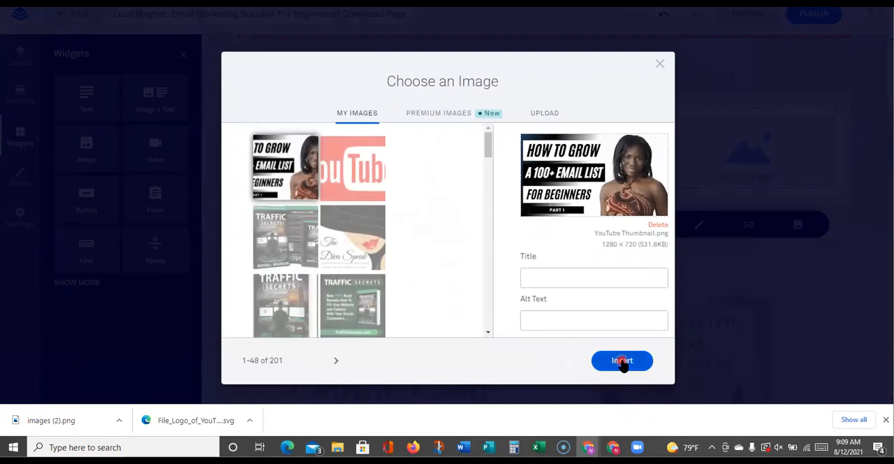
{"action": "left_click", "coordinate": [622, 361]}
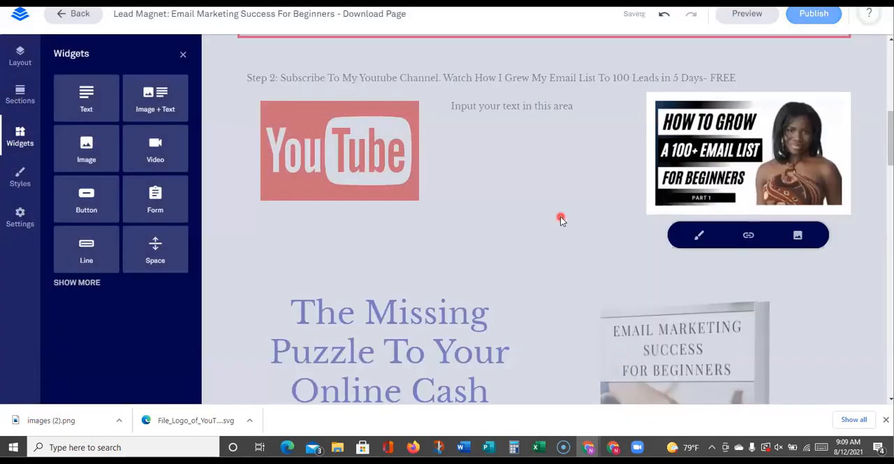